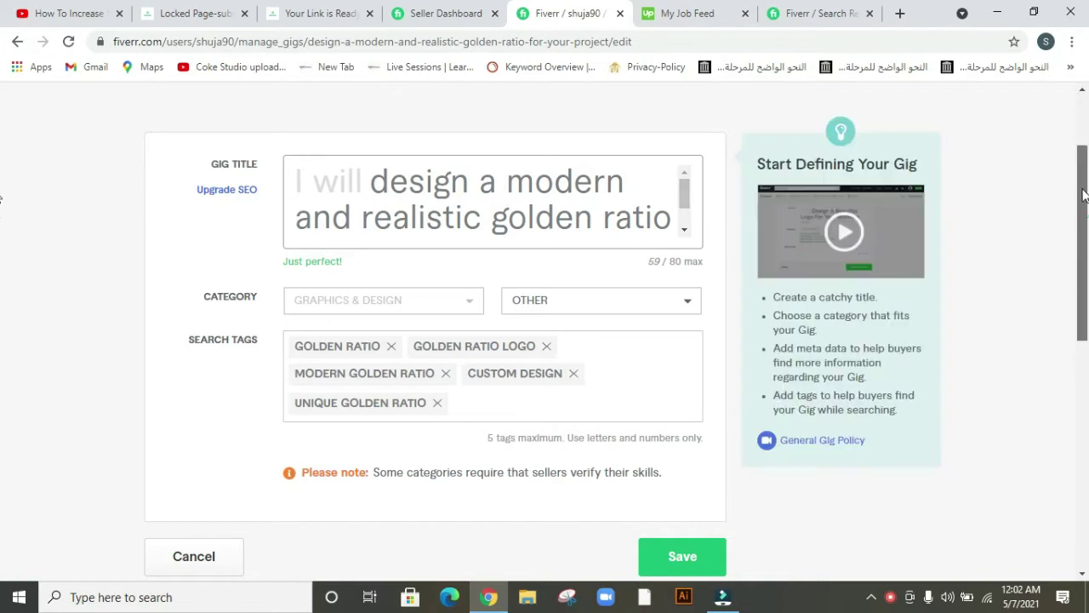
# Review the gig title, category and search tags on the golden ratio gig's overview page.
pyautogui.moveTo(1083, 179); pyautogui.dragTo(1083, 130)
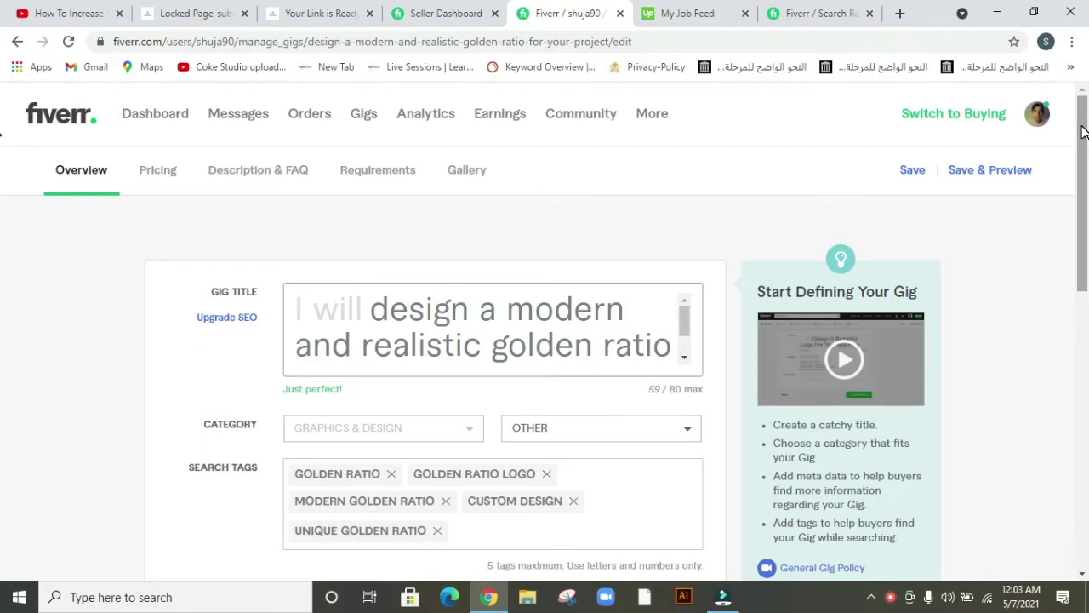
pyautogui.moveTo(1083, 130); pyautogui.dragTo(1083, 159)
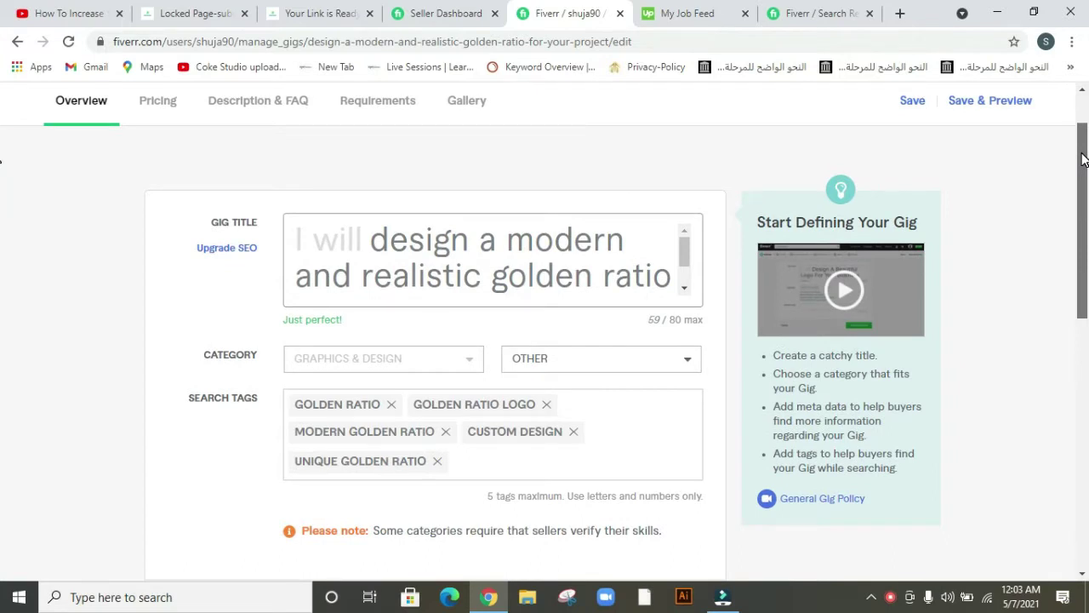
pyautogui.click(684, 263)
pyautogui.moveTo(684, 263)
pyautogui.mouseDown()
pyautogui.moveTo(686, 279)
pyautogui.moveTo(687, 245)
pyautogui.mouseUp()
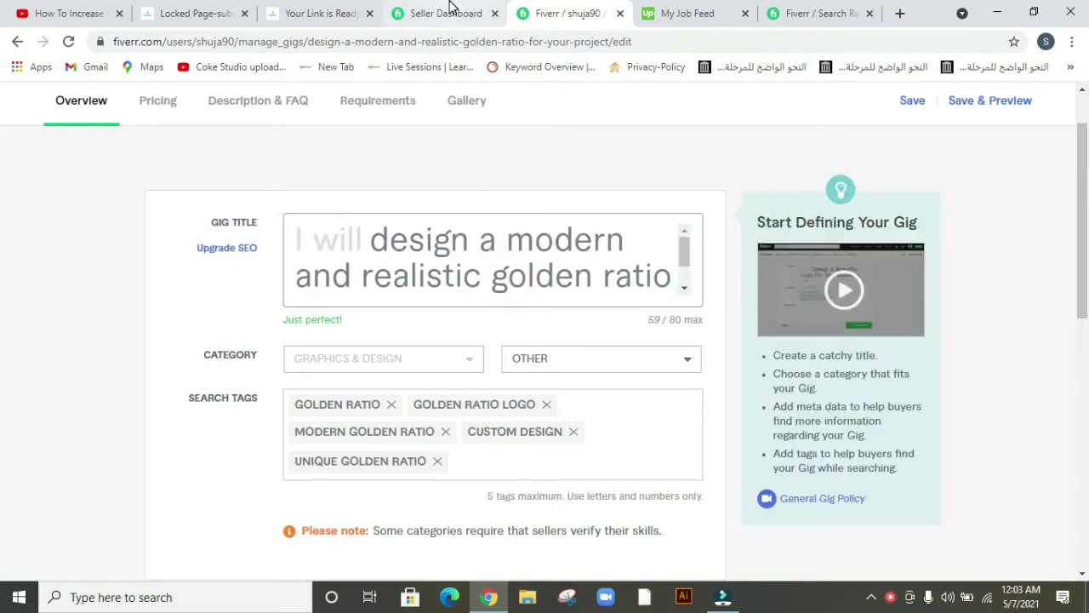
# Switch to the "golden ratio" search results and examine how competing gigs word their titles.
pyautogui.click(819, 13)
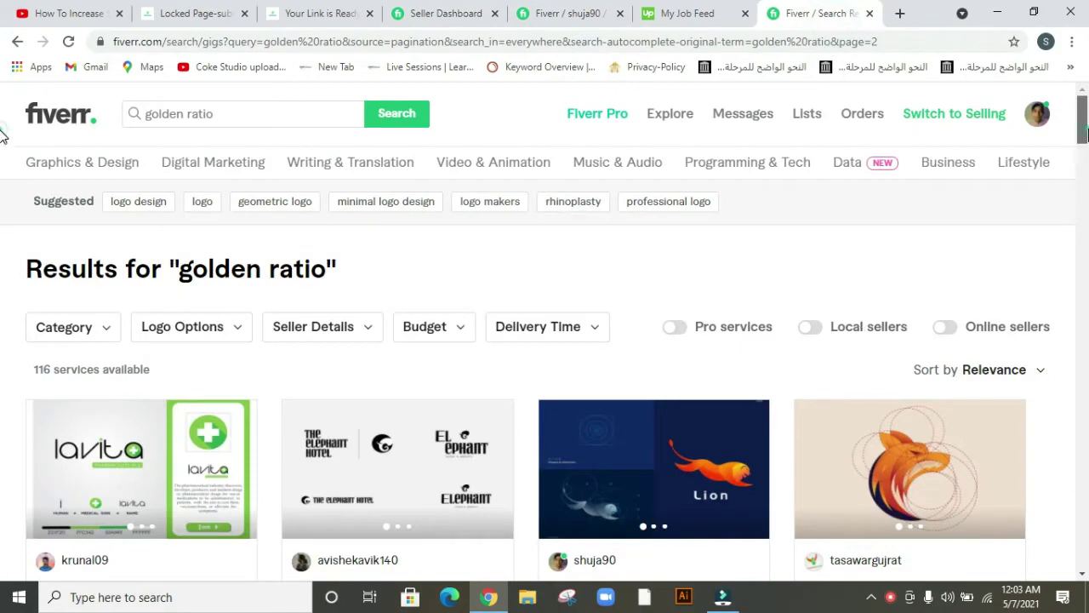
pyautogui.scroll(-9, 381, 307)
pyautogui.scroll(2, 380, 306)
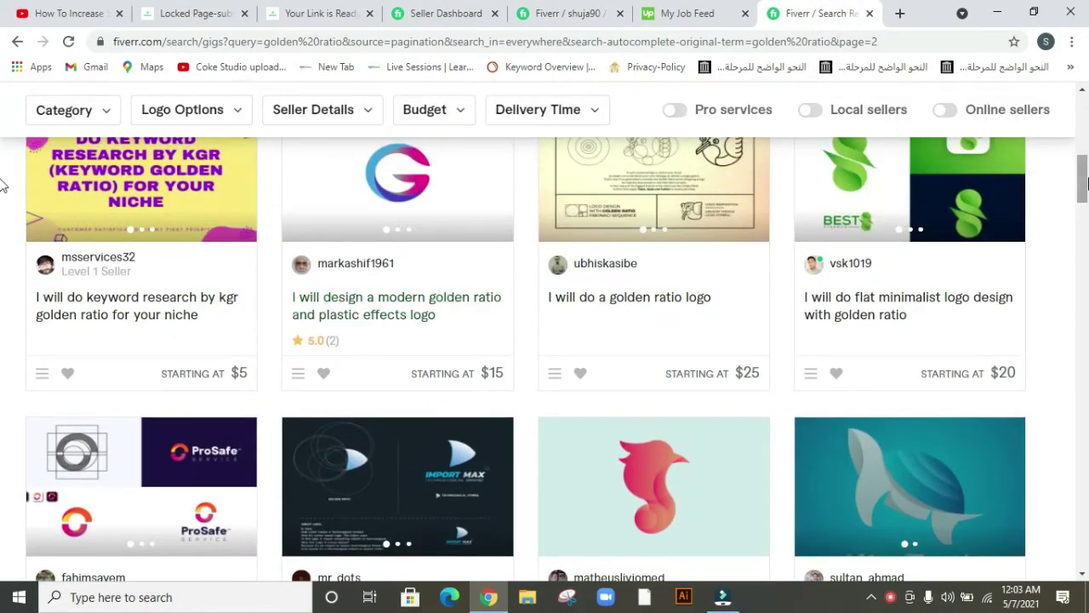
pyautogui.moveTo(1083, 181); pyautogui.dragTo(1084, 135)
pyautogui.scroll(-5, 323, 329)
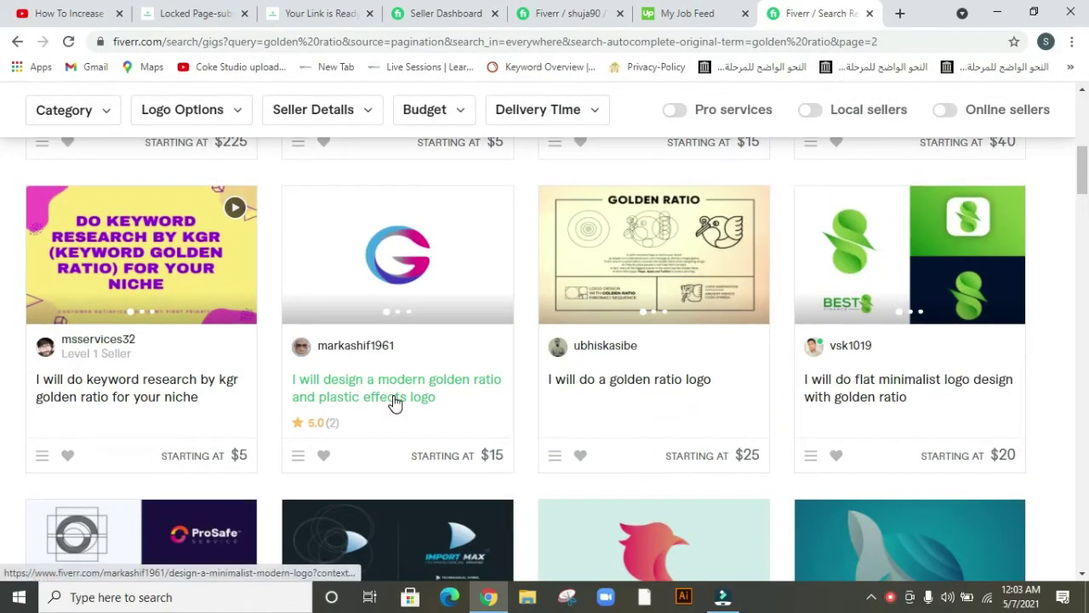
pyautogui.moveTo(1084, 165); pyautogui.dragTo(1084, 268)
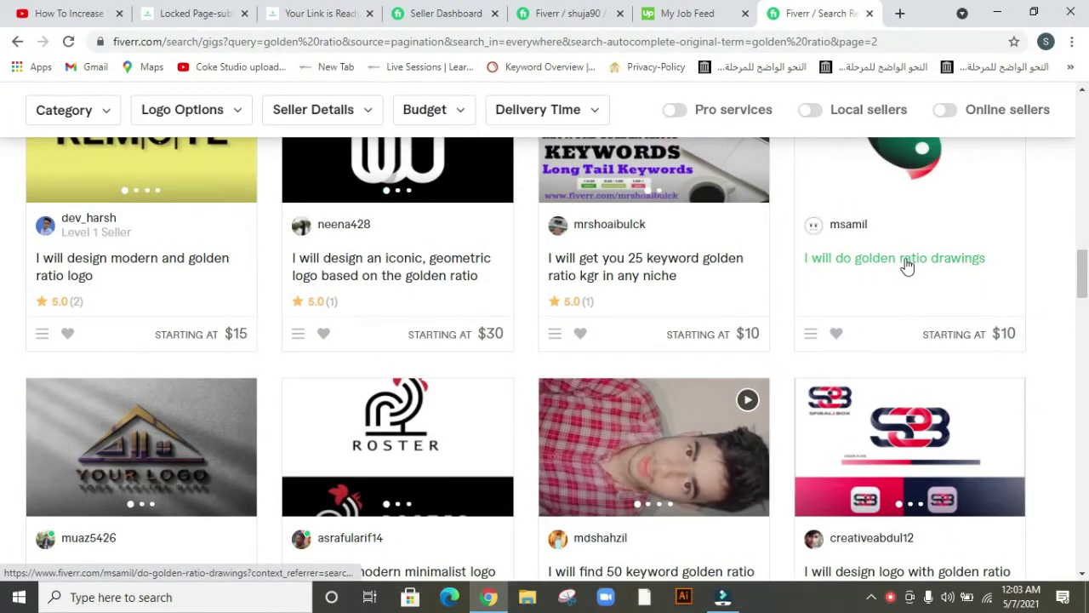
pyautogui.moveTo(1086, 283); pyautogui.dragTo(1085, 193)
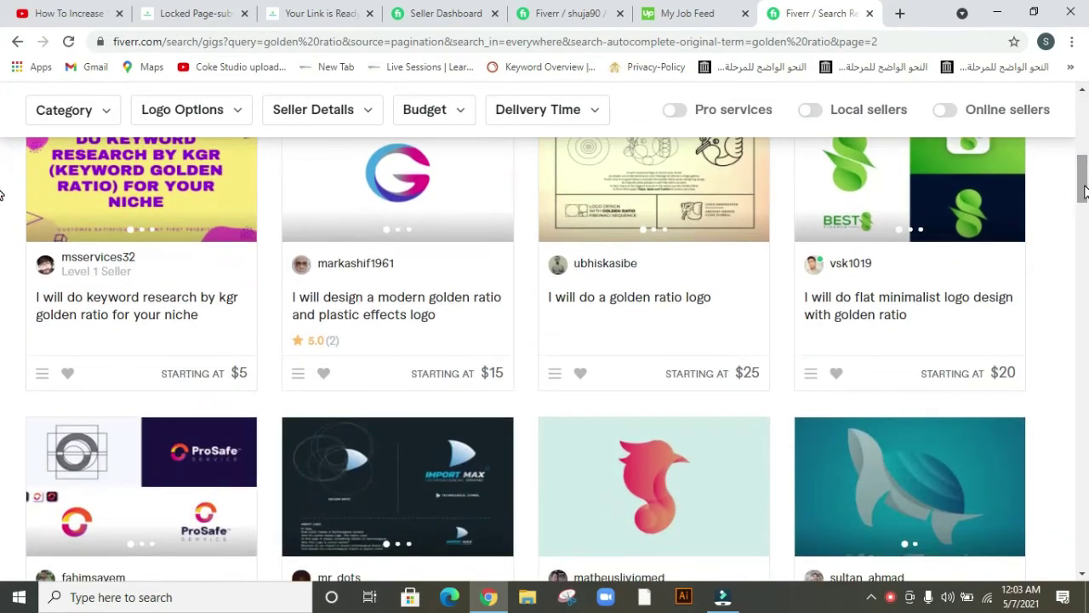
# Return to the gig editor and check the full gig title, the category fields and the search tags.
pyautogui.click(598, 8)
pyautogui.click(644, 239)
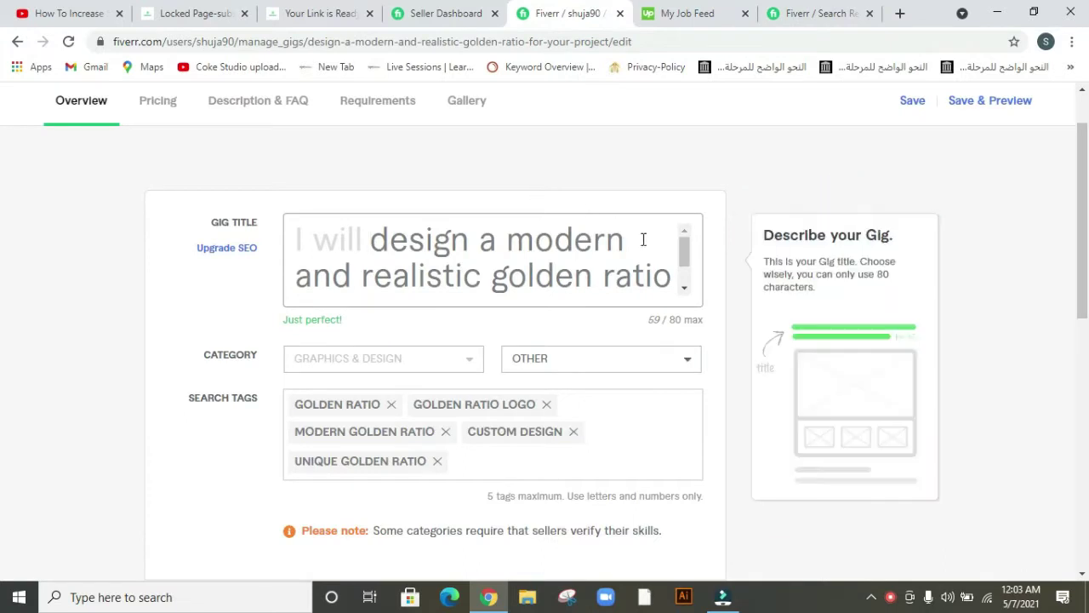
pyautogui.moveTo(686, 258)
pyautogui.mouseDown()
pyautogui.moveTo(686, 282)
pyautogui.moveTo(683, 249)
pyautogui.mouseUp()
pyautogui.moveTo(687, 252); pyautogui.dragTo(690, 270)
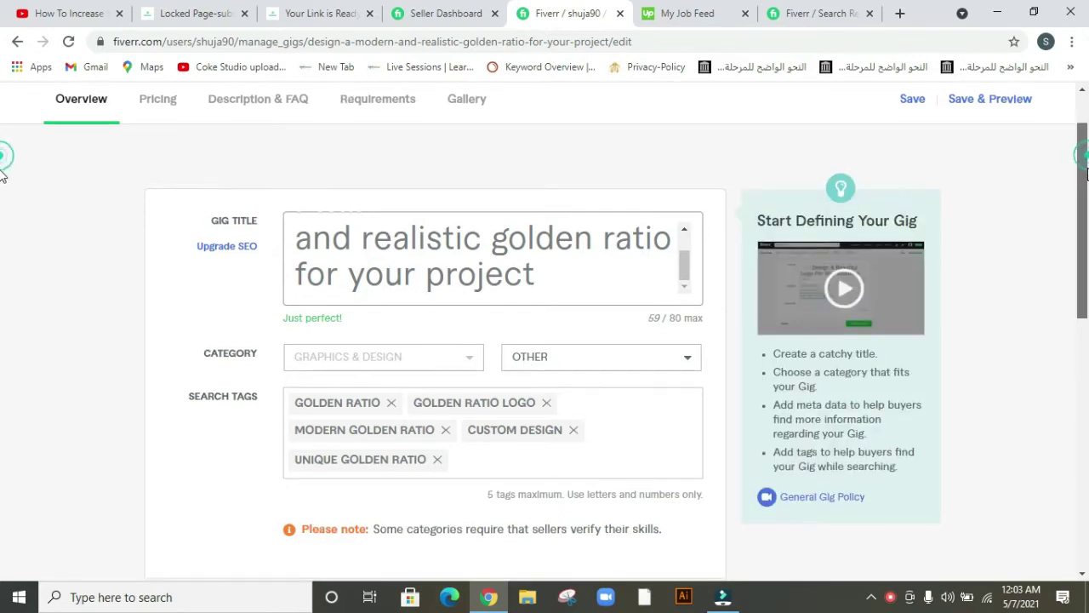
pyautogui.scroll(-1, 1, 175)
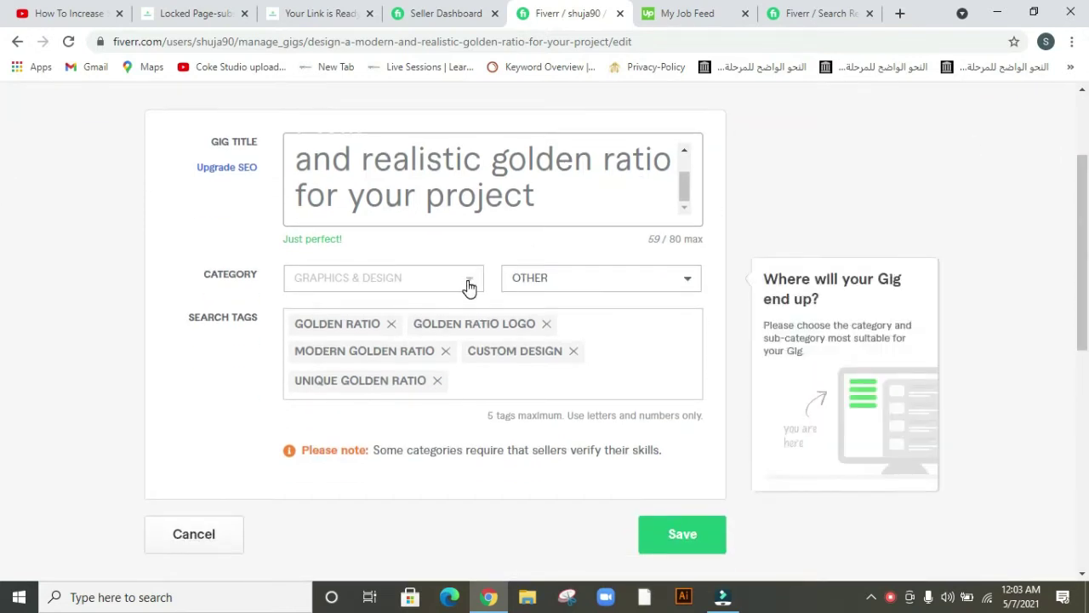
pyautogui.click(469, 286)
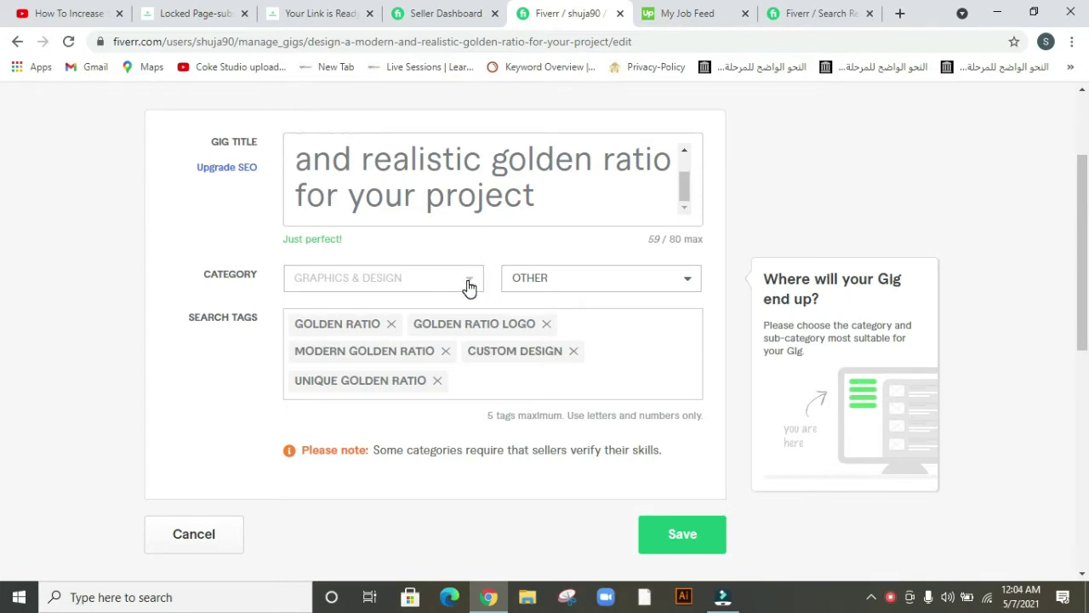
pyautogui.click(469, 287)
pyautogui.moveTo(451, 382)
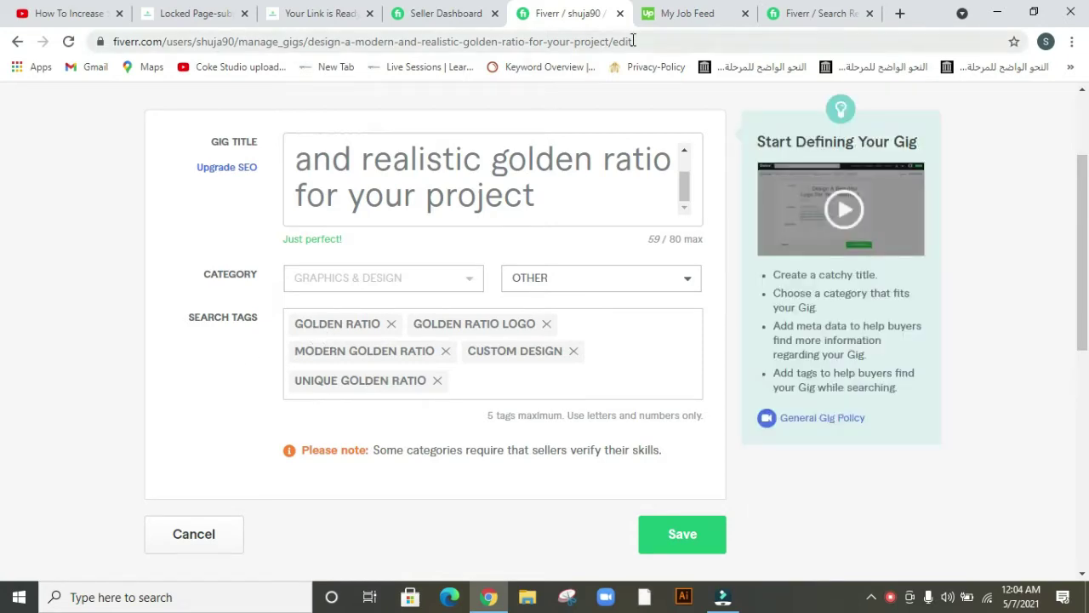
pyautogui.click(810, 13)
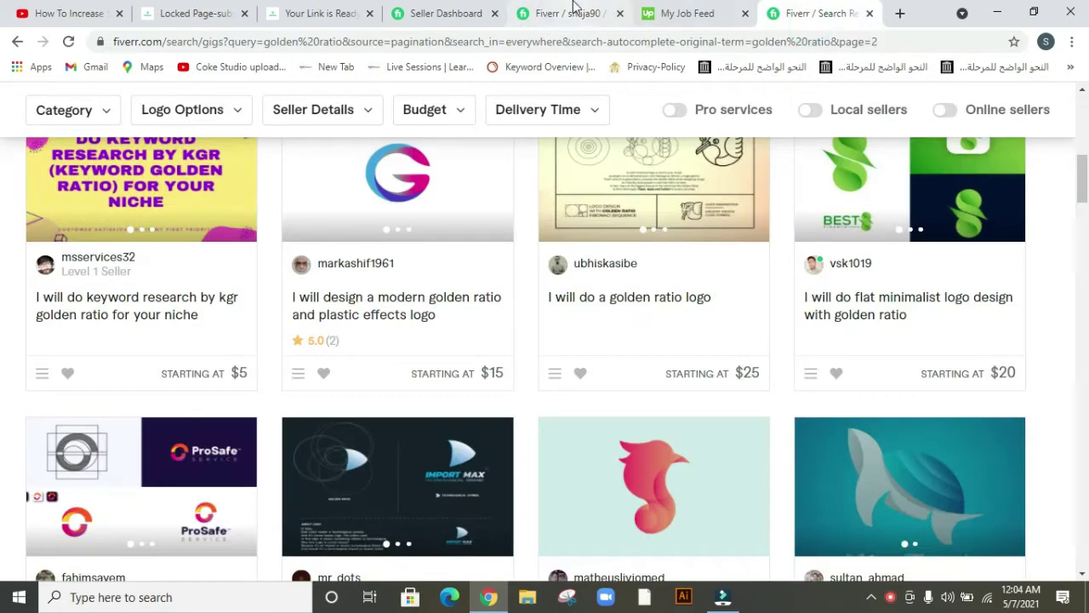
pyautogui.click(571, 13)
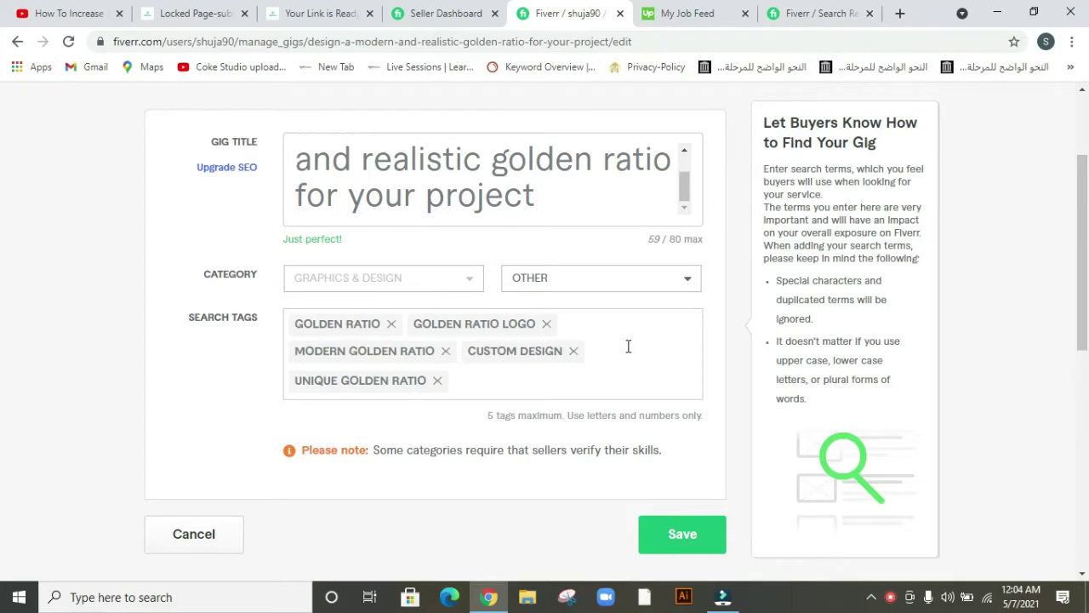
# In the search results page, run a fresh service search for "golden ratio".
pyautogui.click(830, 11)
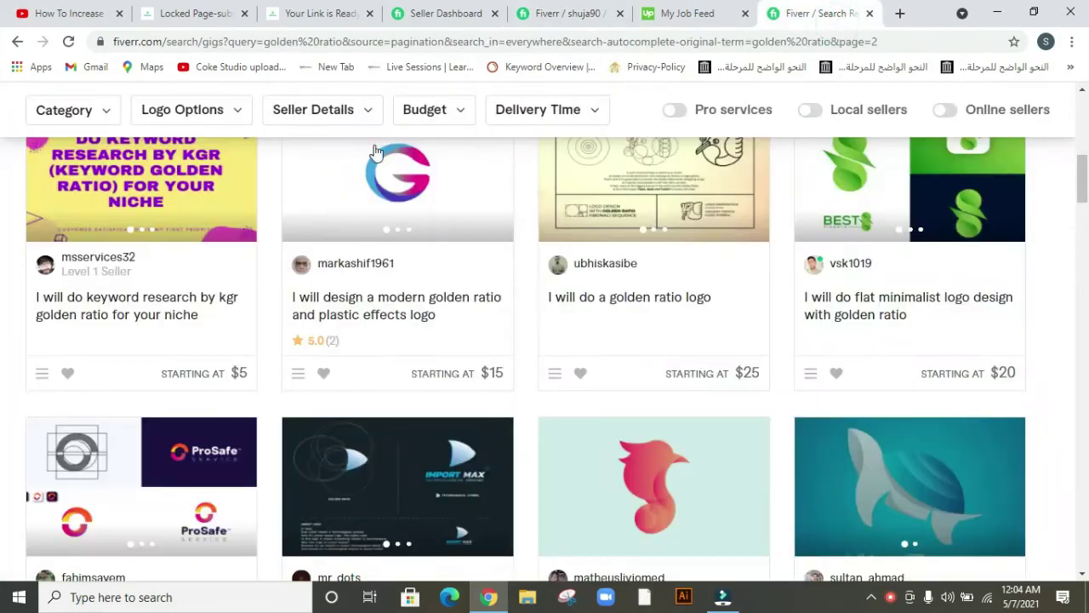
pyautogui.scroll(10, 306, 197)
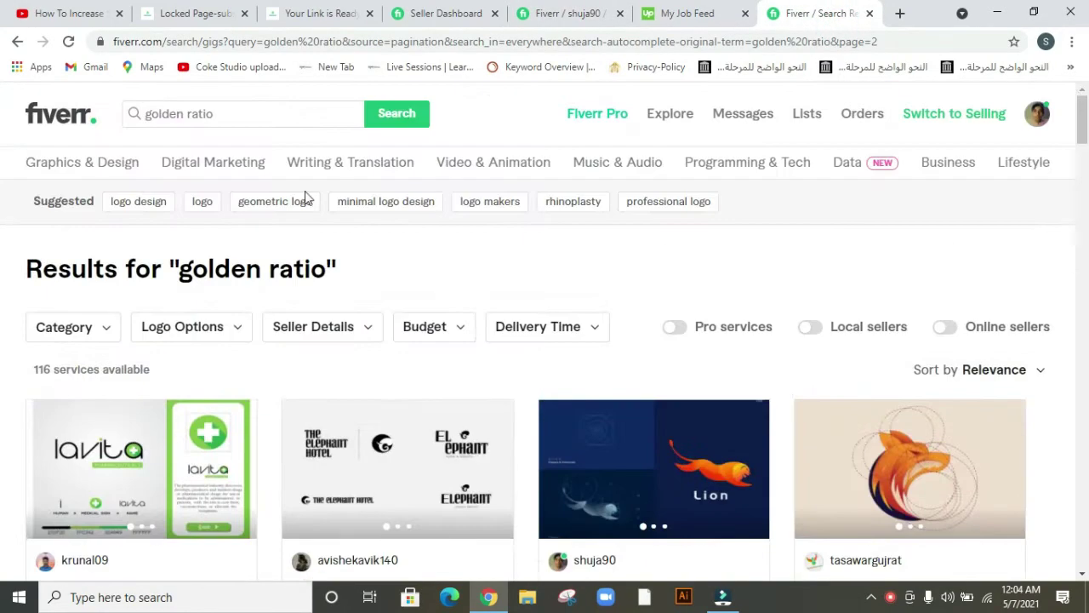
pyautogui.click(276, 107)
pyautogui.press('BackSpace')
pyautogui.press('BackSpace')
pyautogui.press('BackSpace')
pyautogui.press('BackSpace')
pyautogui.press('BackSpace')
pyautogui.press('BackSpace')
pyautogui.press('BackSpace')
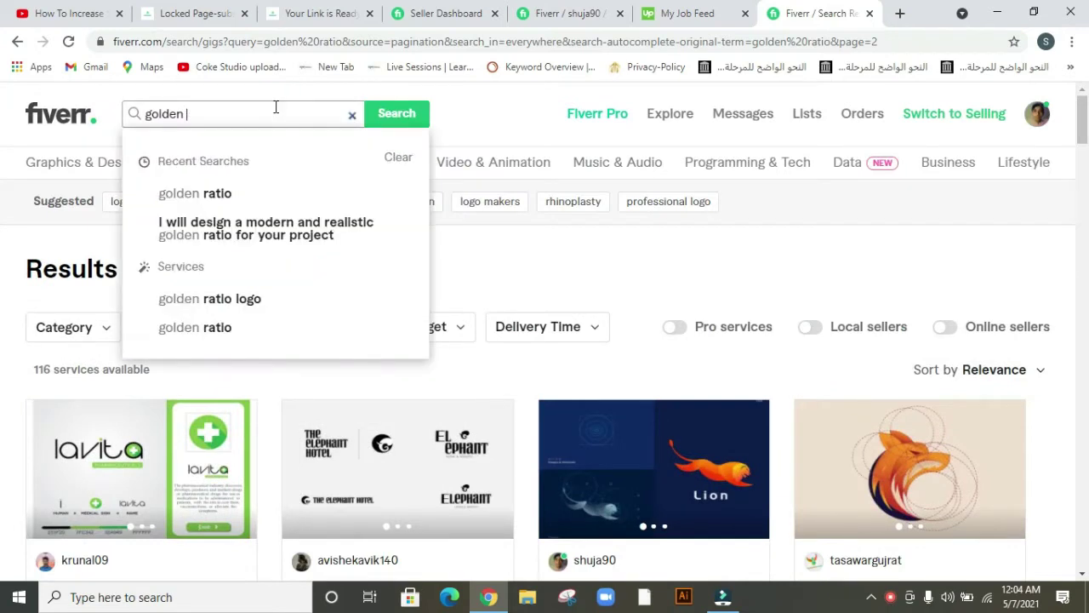
pyautogui.press('BackSpace')
pyautogui.press('BackSpace')
pyautogui.press('BackSpace')
pyautogui.press('BackSpace')
pyautogui.press('BackSpace')
pyautogui.write('go')
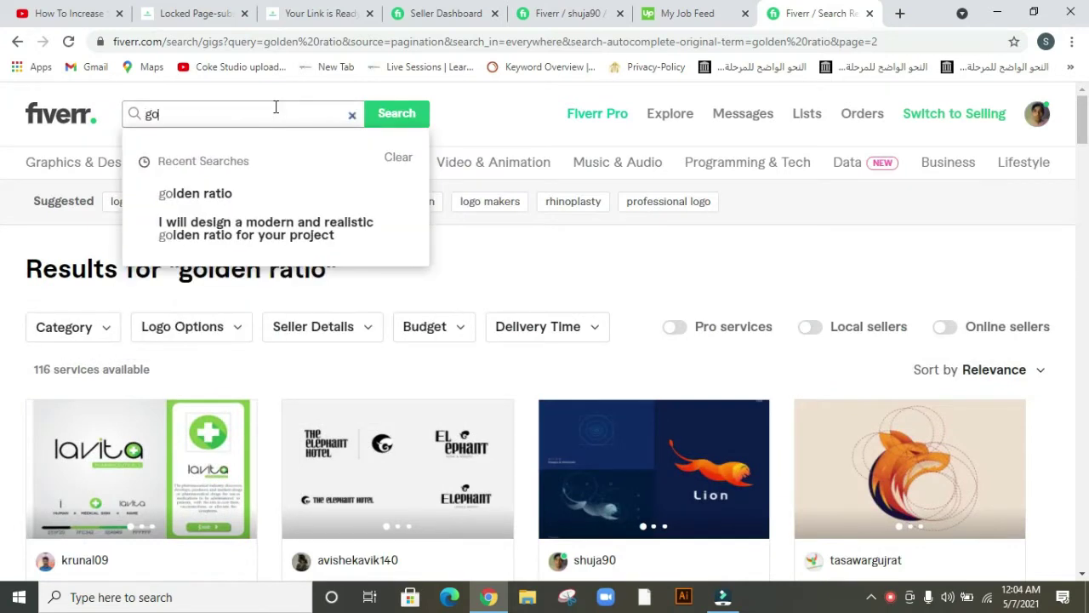
pyautogui.write('lden ratio')
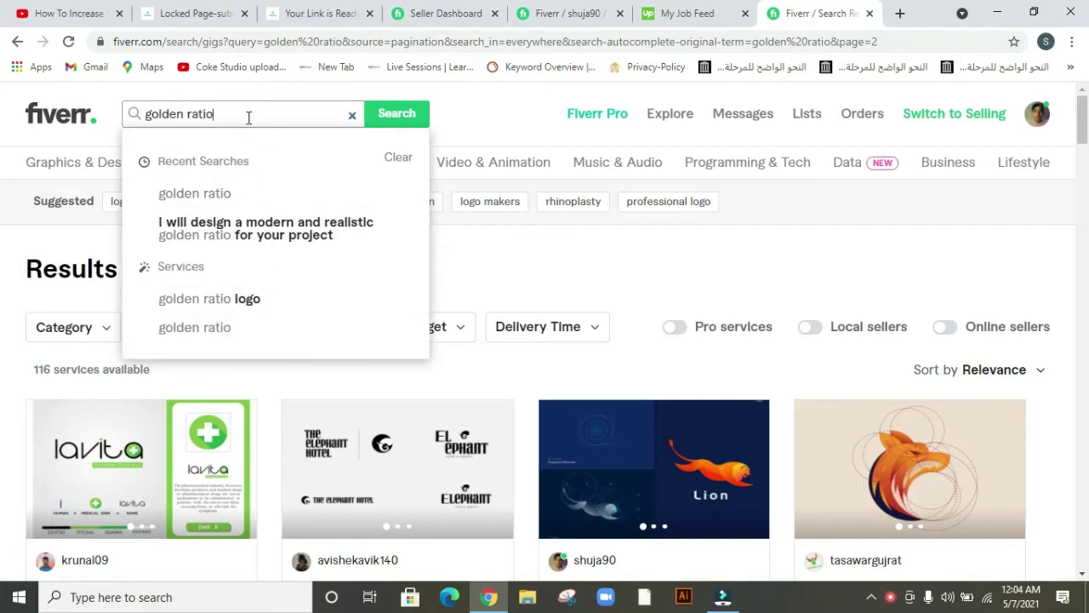
pyautogui.press('Return')
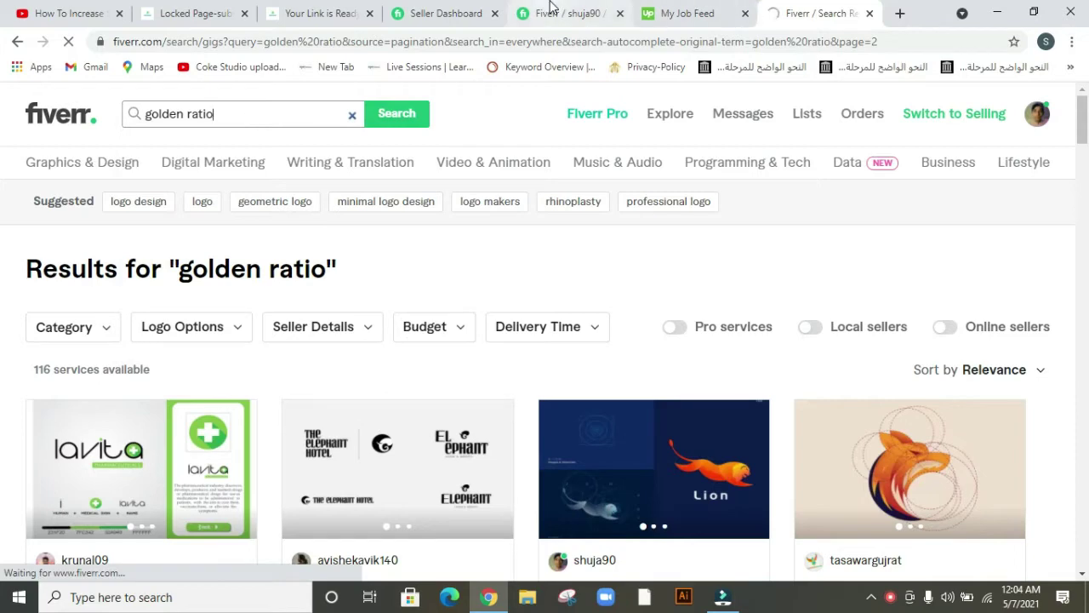
# Open the "I will design modern and golden ratio logo" gig from the new search results.
pyautogui.click(549, 7)
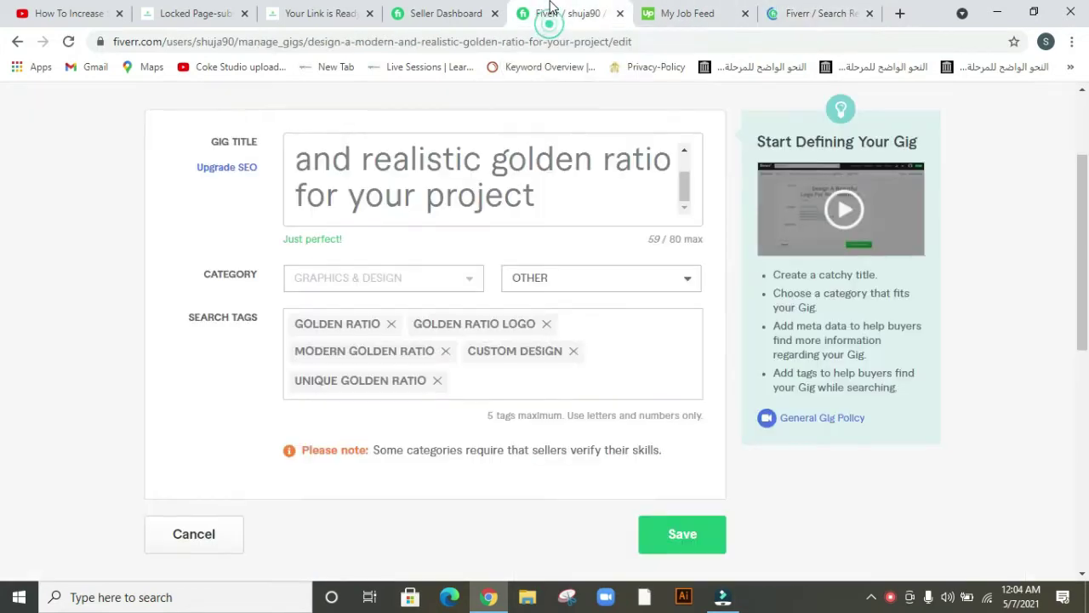
pyautogui.click(839, 13)
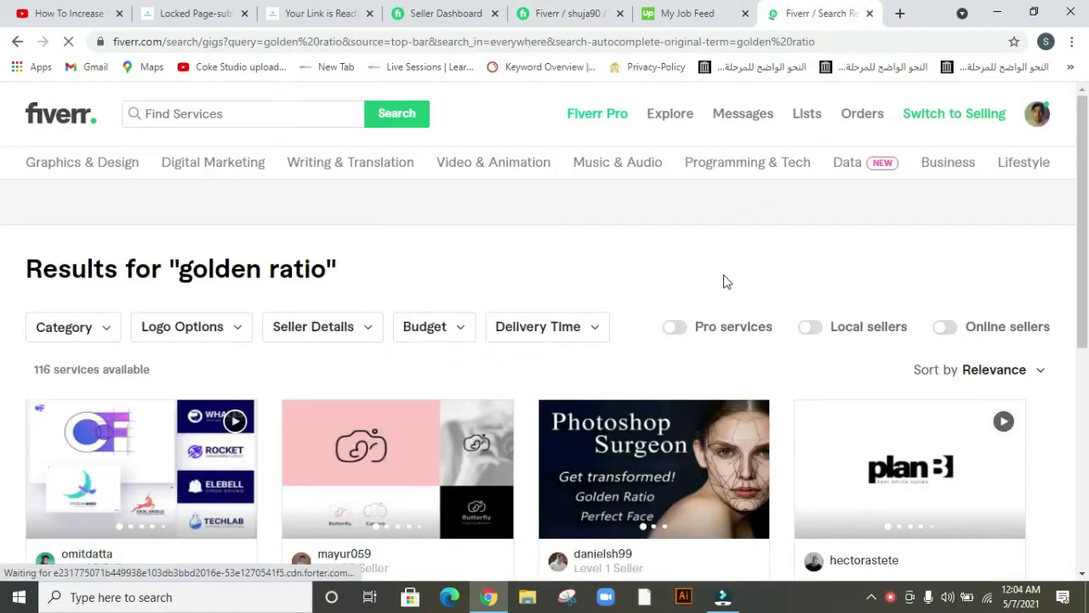
pyautogui.scroll(-1, 3, 192)
pyautogui.scroll(-1, 4, 195)
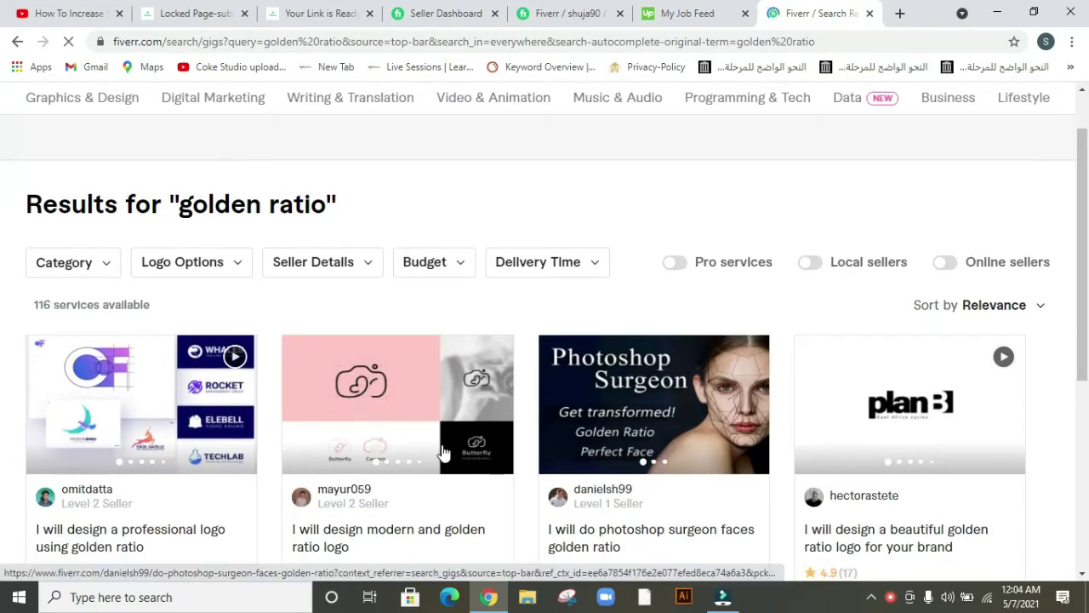
pyautogui.click(458, 366)
pyautogui.click(699, 10)
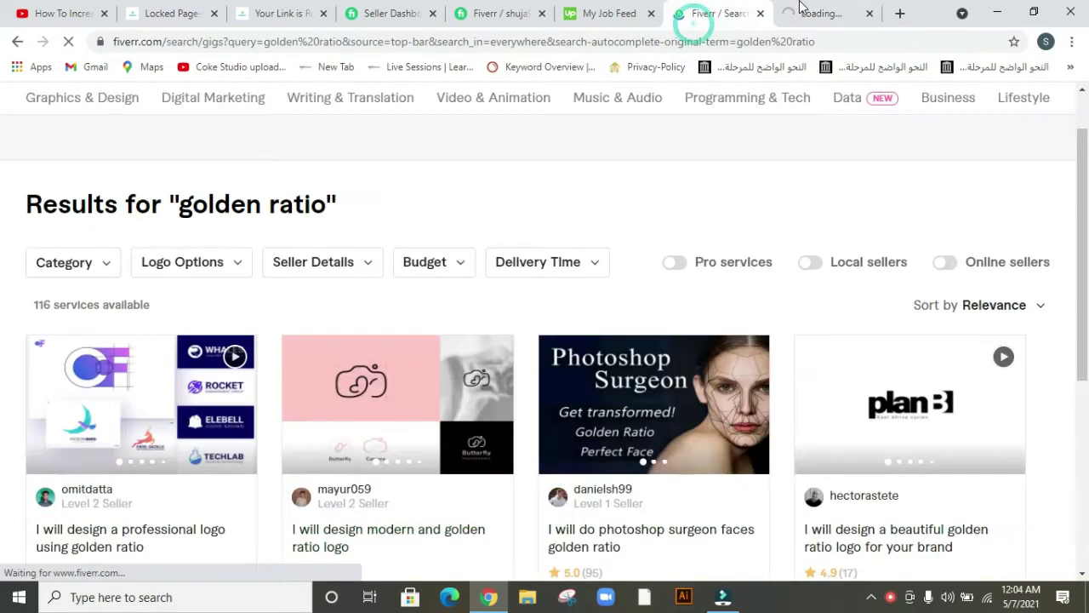
pyautogui.click(811, 10)
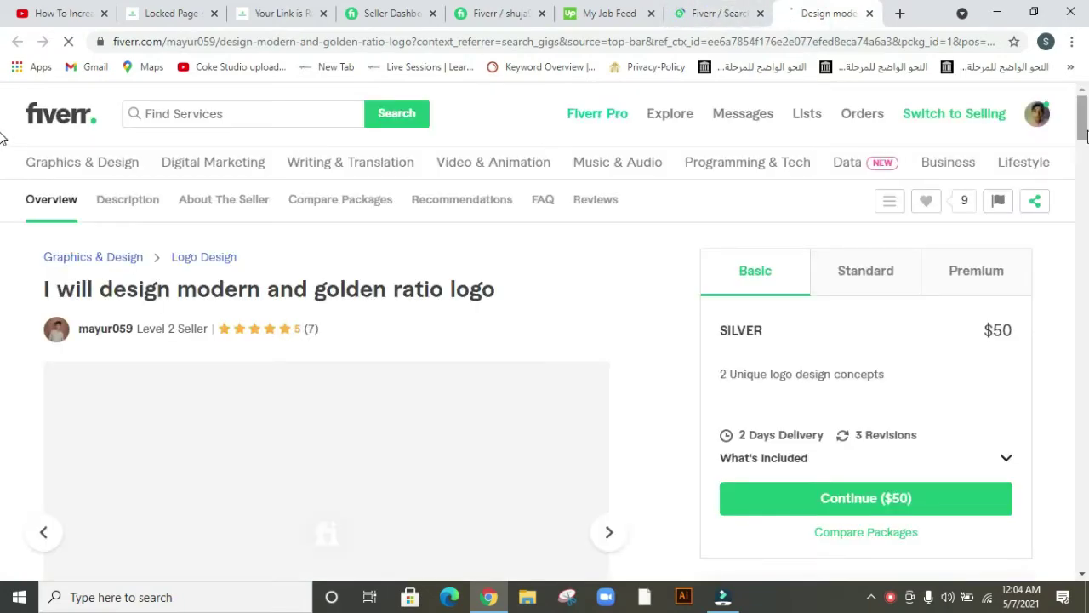
# Examine the competing gig's reviews, related tags and description.
pyautogui.scroll(-10, 1079, 255)
pyautogui.scroll(-15, 1079, 316)
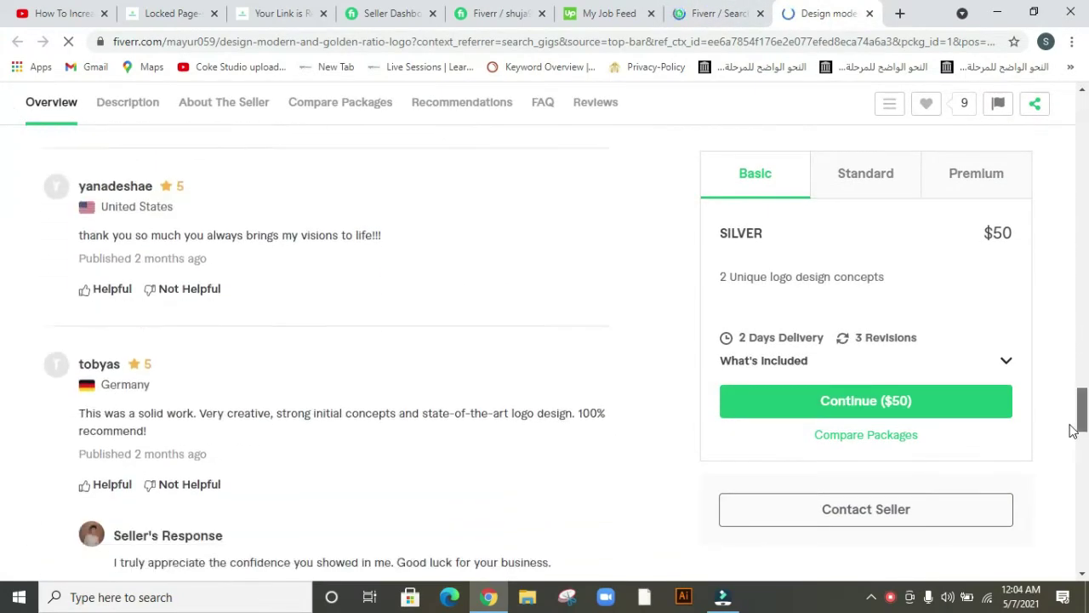
pyautogui.scroll(1, 1061, 500)
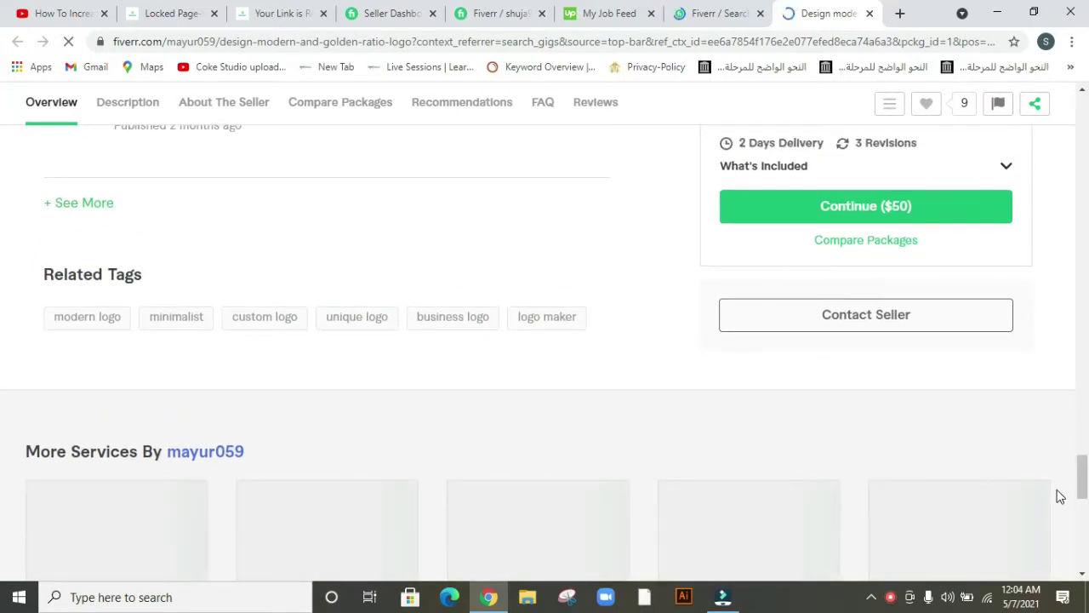
pyautogui.scroll(5, 1061, 497)
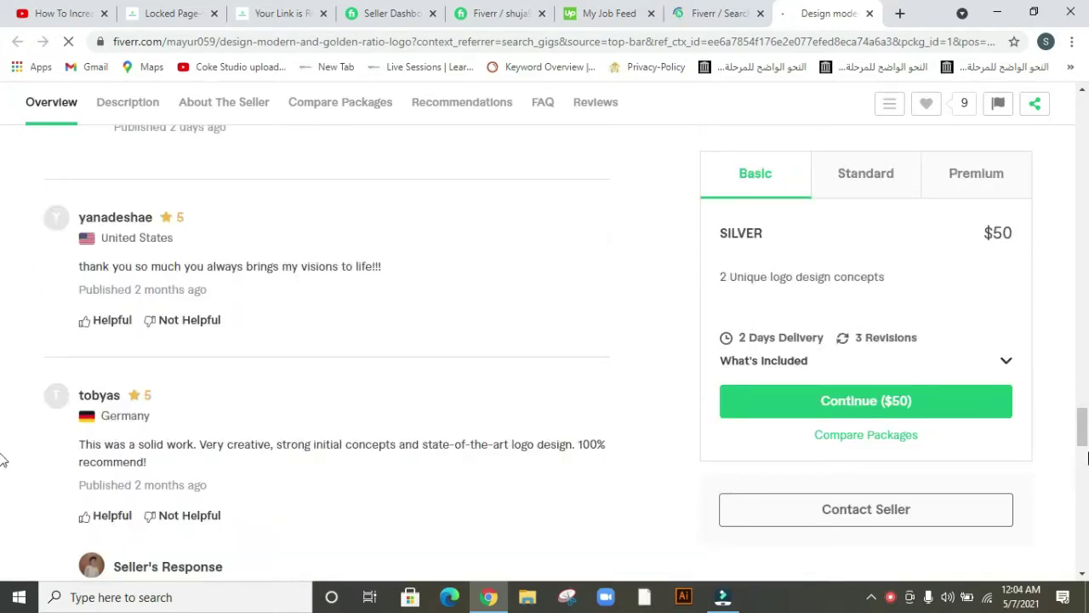
pyautogui.scroll(-5, 1086, 464)
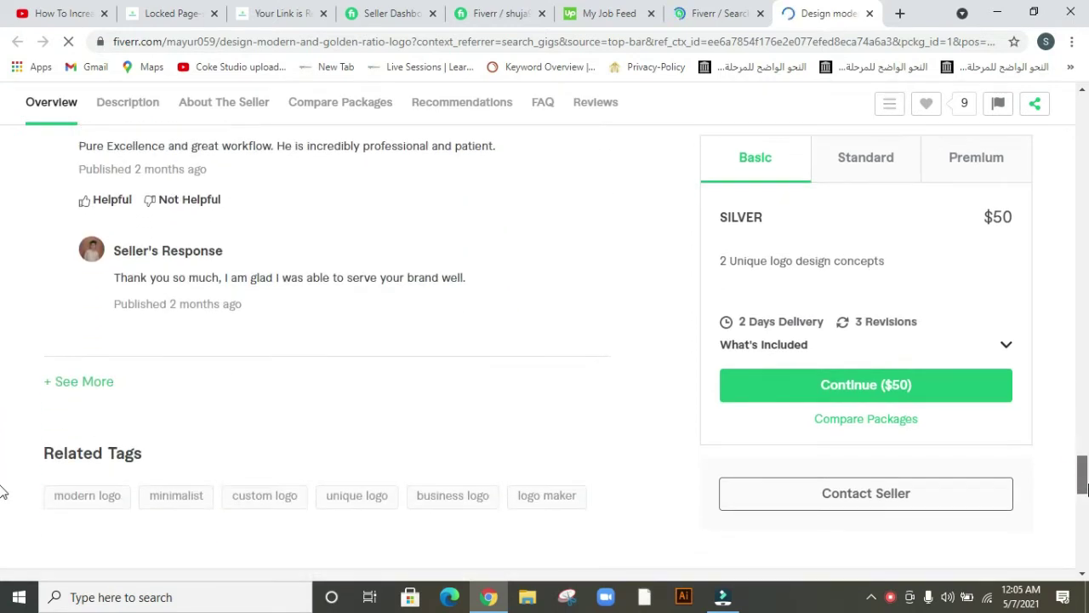
pyautogui.scroll(-1, 1084, 485)
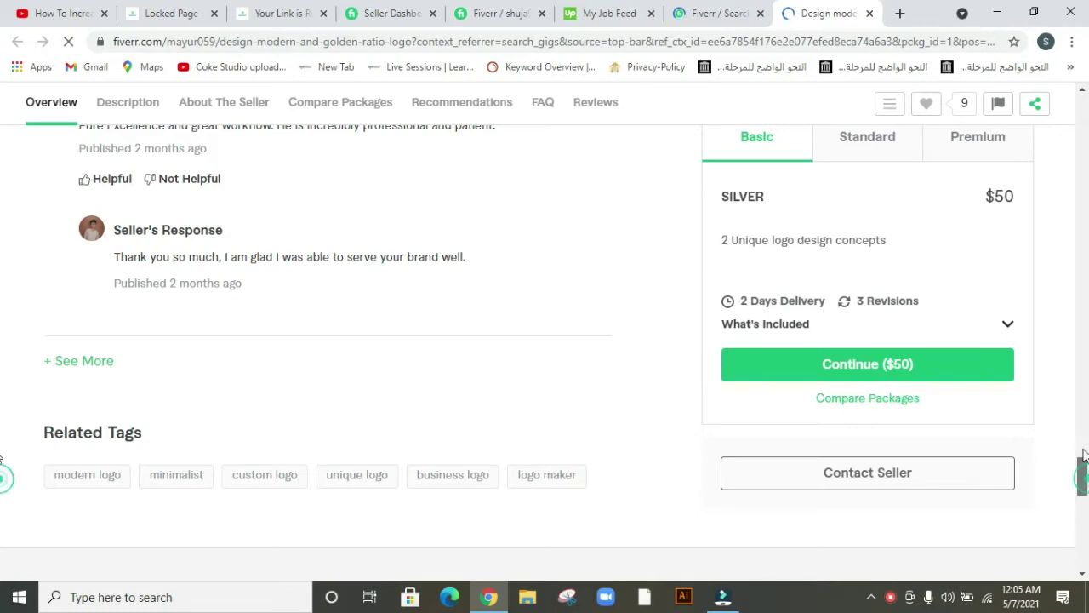
pyautogui.moveTo(1084, 485); pyautogui.dragTo(1083, 154)
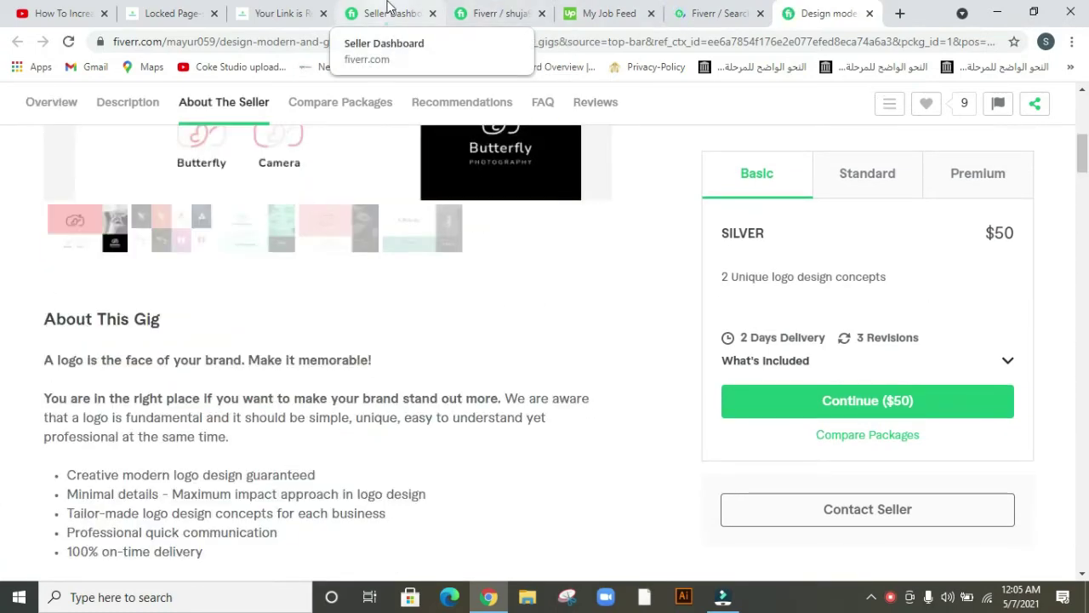
# Go back to the golden ratio gig's editor and review its search tags.
pyautogui.click(389, 12)
pyautogui.click(493, 12)
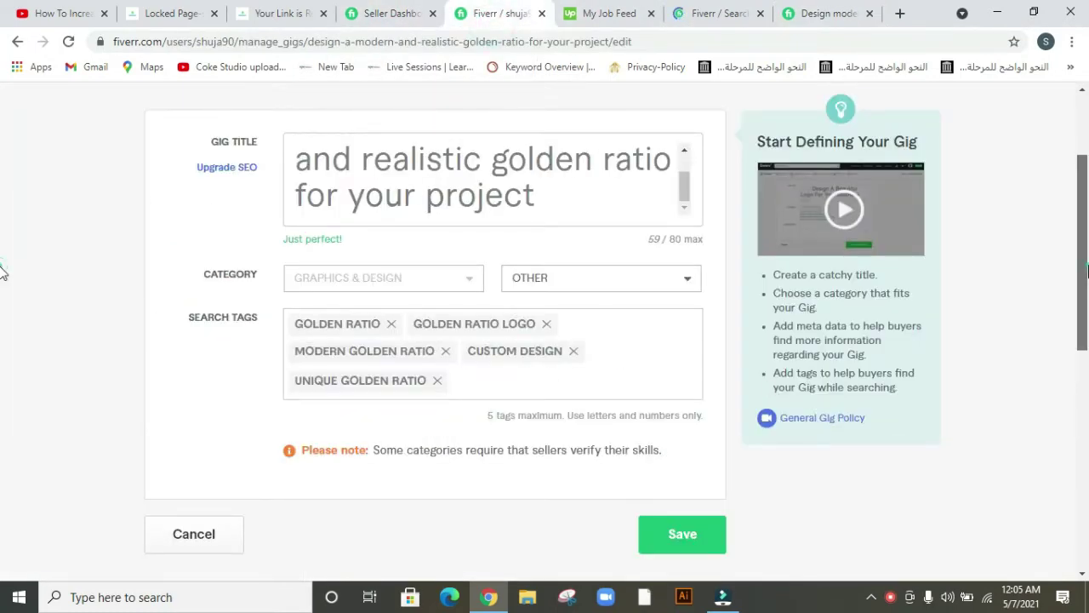
pyautogui.scroll(-1, 3, 281)
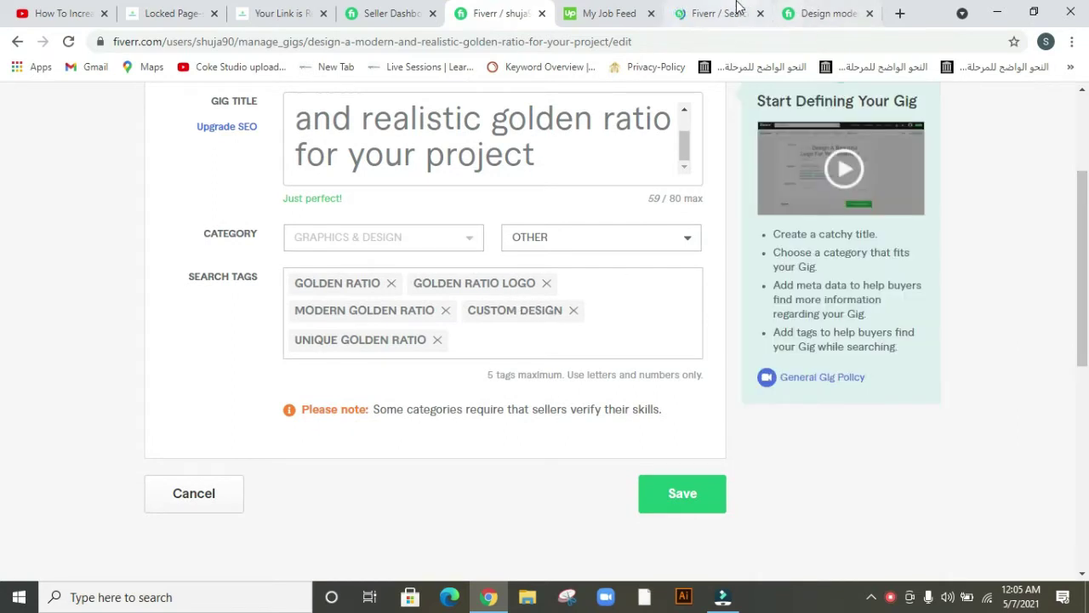
pyautogui.rightClick(467, 347)
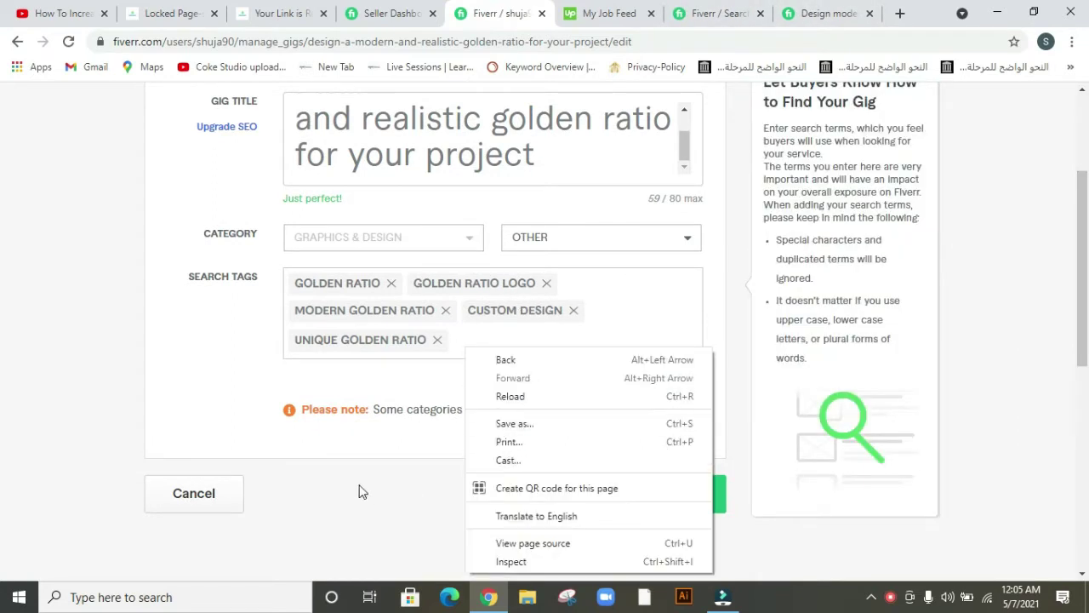
# Save the gig's overview details, then open the gig's pricing packages.
pyautogui.click(320, 446)
pyautogui.click(665, 497)
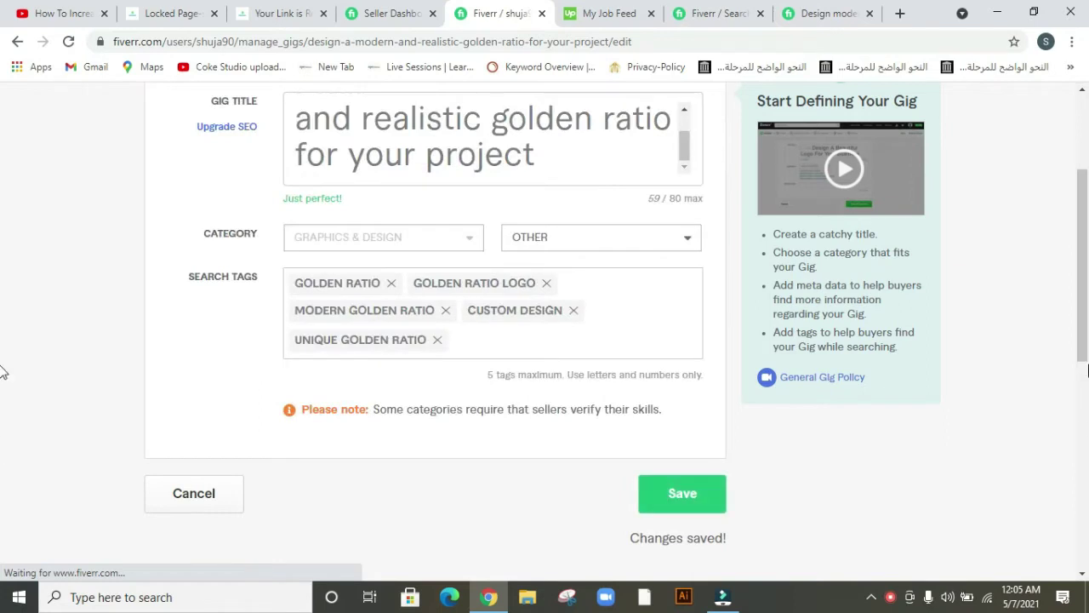
pyautogui.moveTo(1088, 300); pyautogui.dragTo(1087, 230)
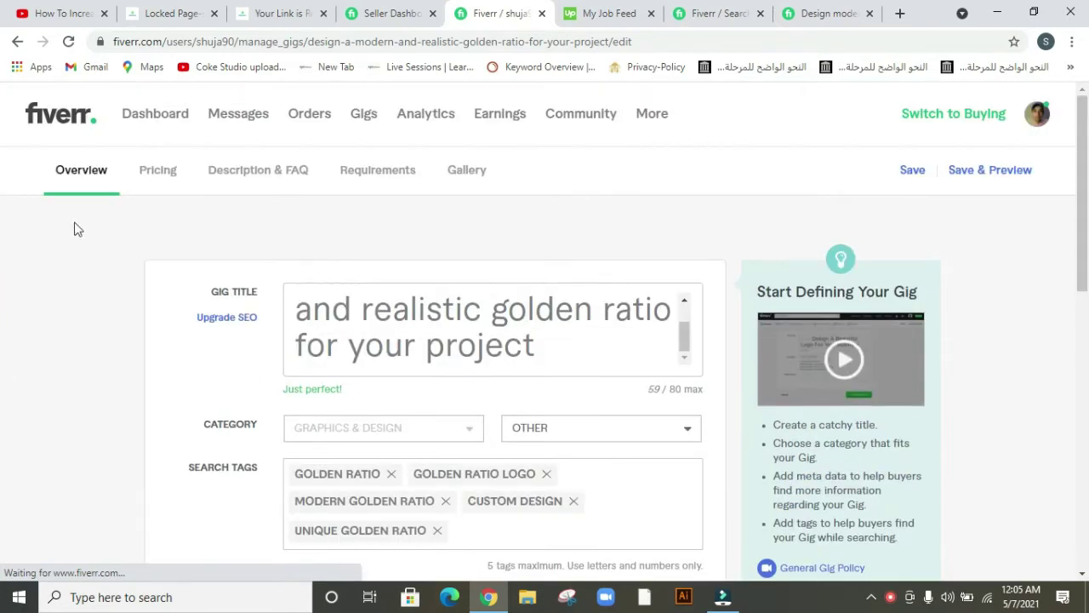
pyautogui.click(157, 181)
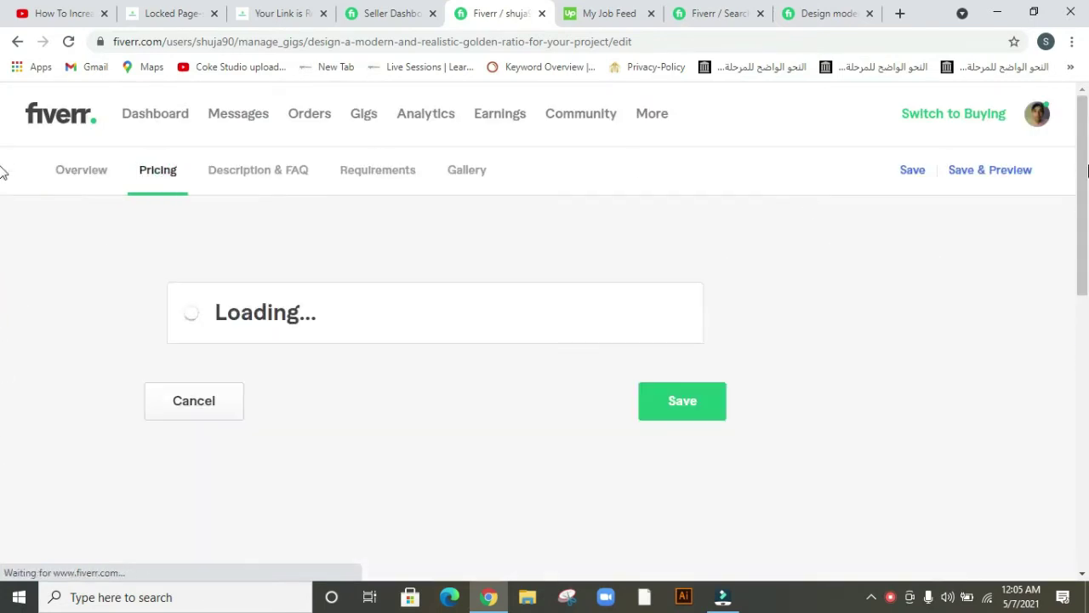
pyautogui.moveTo(1086, 136); pyautogui.dragTo(1087, 202)
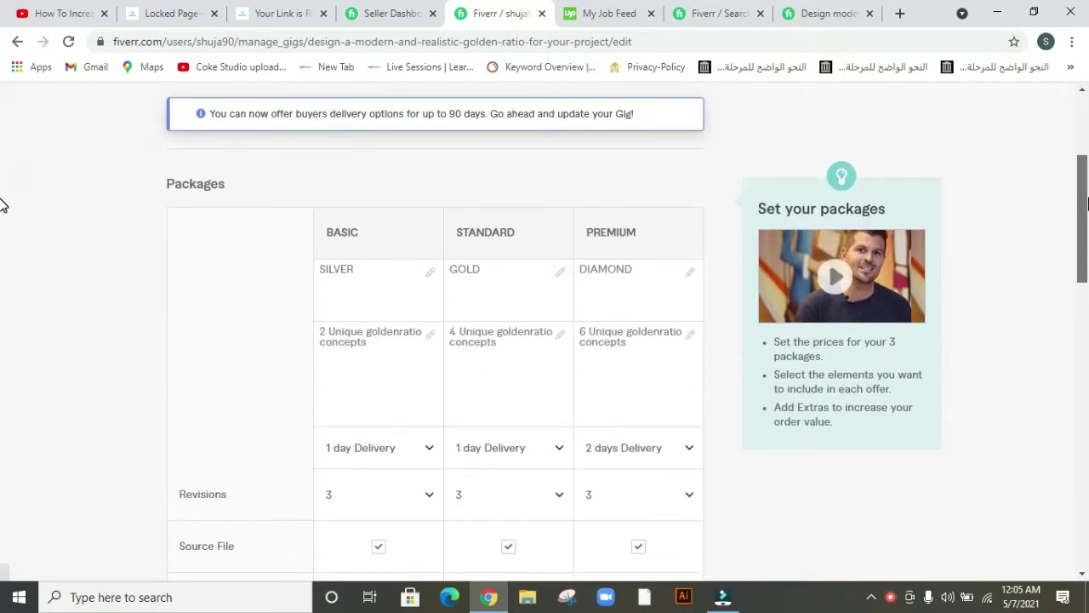
# Return to the competing "I will design modern and golden ratio logo" gig and view its Basic package.
pyautogui.click(707, 12)
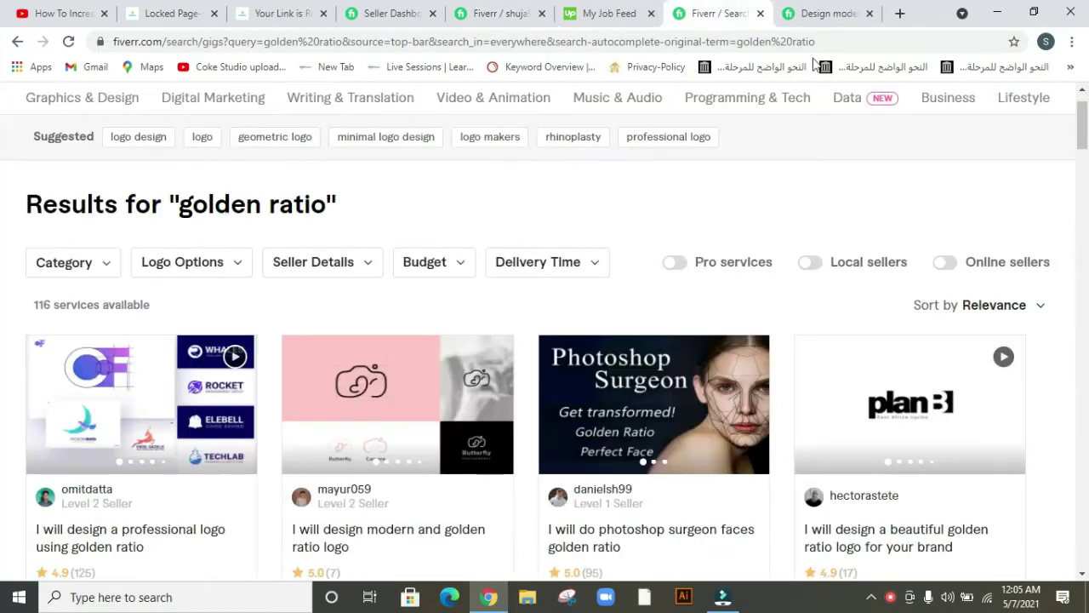
pyautogui.click(809, 12)
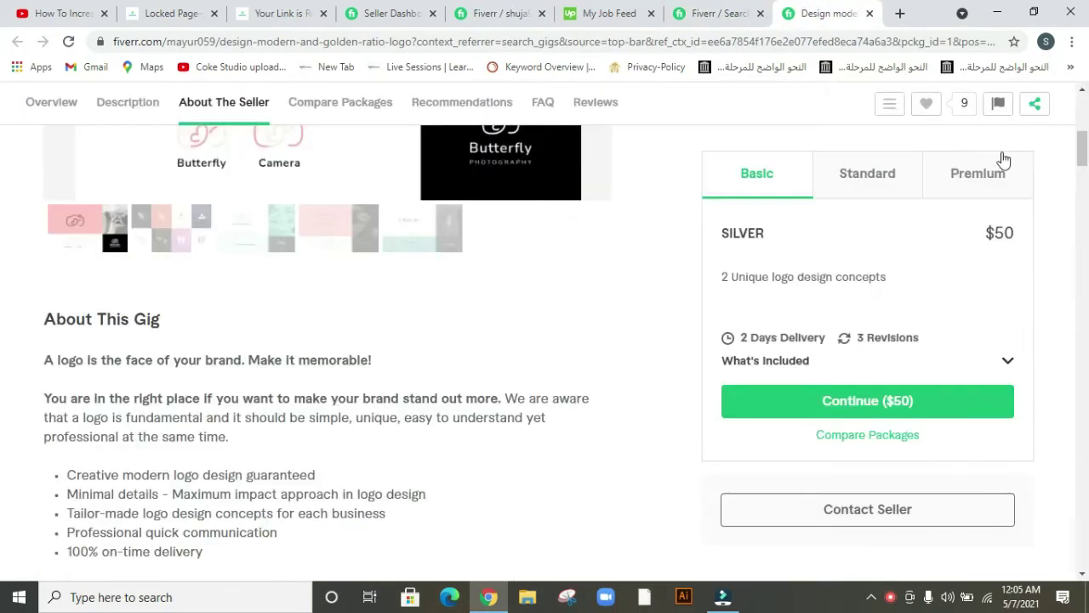
pyautogui.moveTo(1088, 163); pyautogui.dragTo(1087, 102)
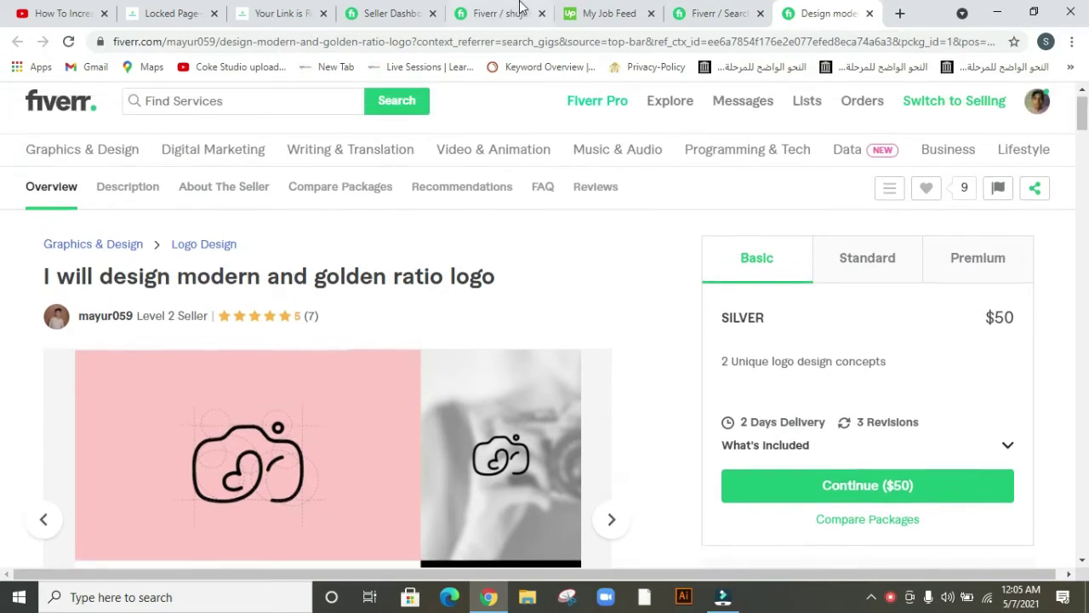
# Go back to the gig's pricing editor and inspect the Basic package's title and description.
pyautogui.click(483, 12)
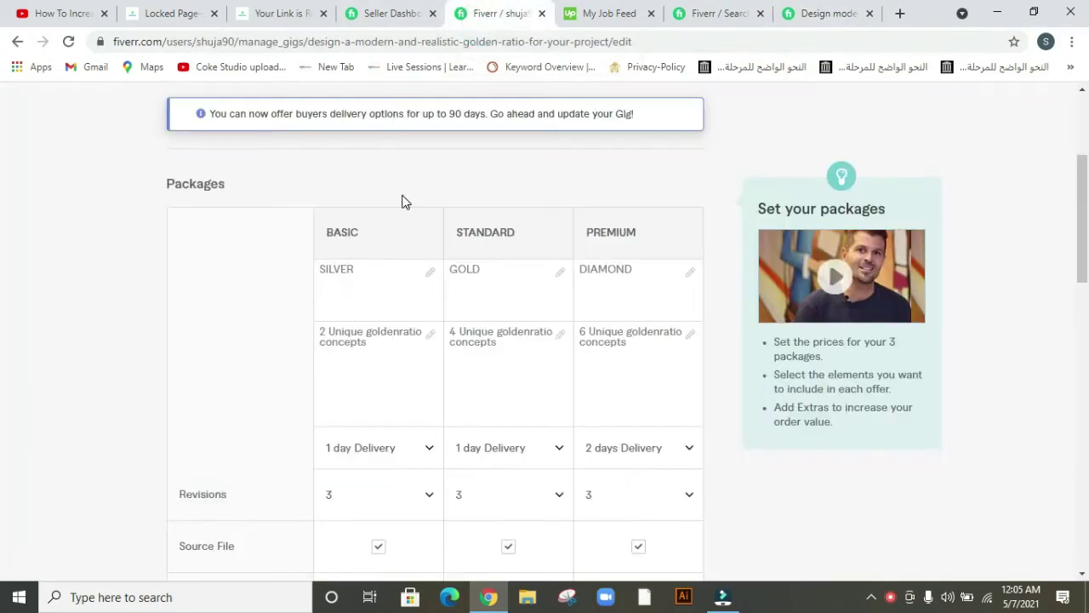
pyautogui.click(346, 276)
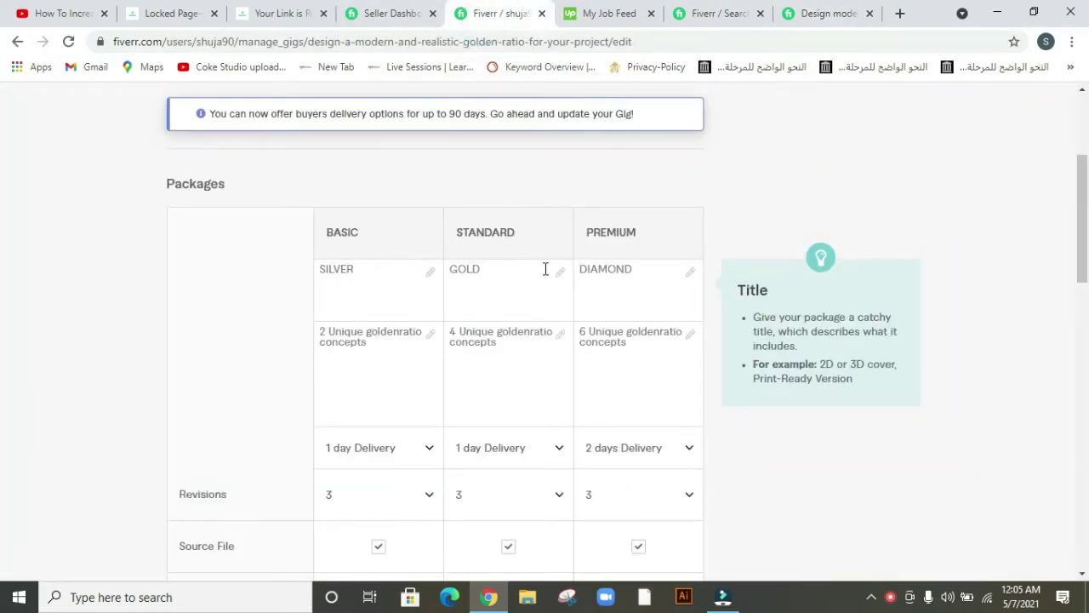
pyautogui.rightClick(412, 275)
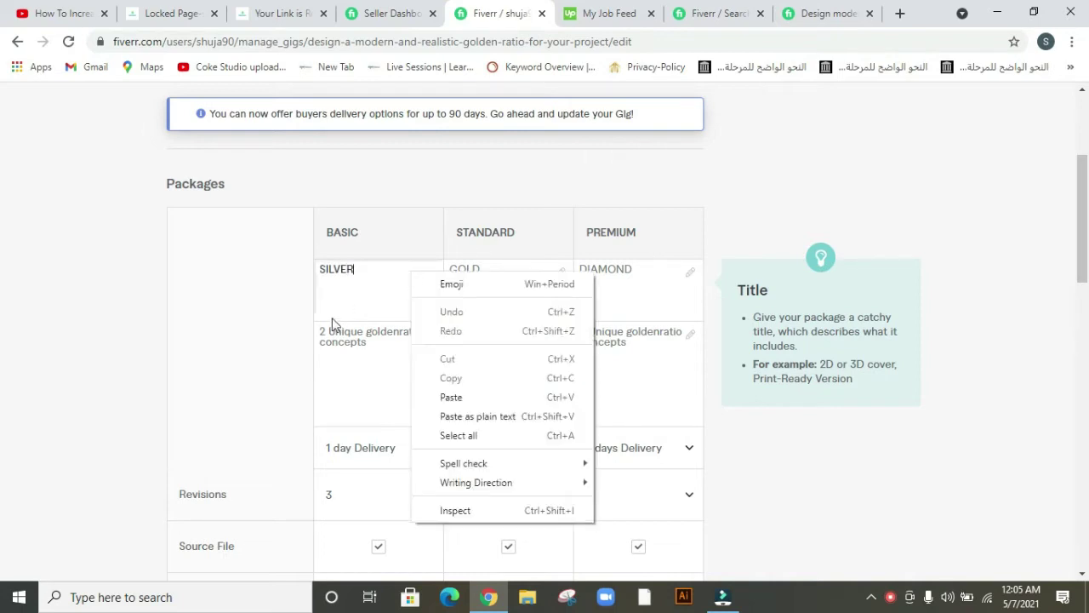
pyautogui.click(132, 332)
pyautogui.click(361, 291)
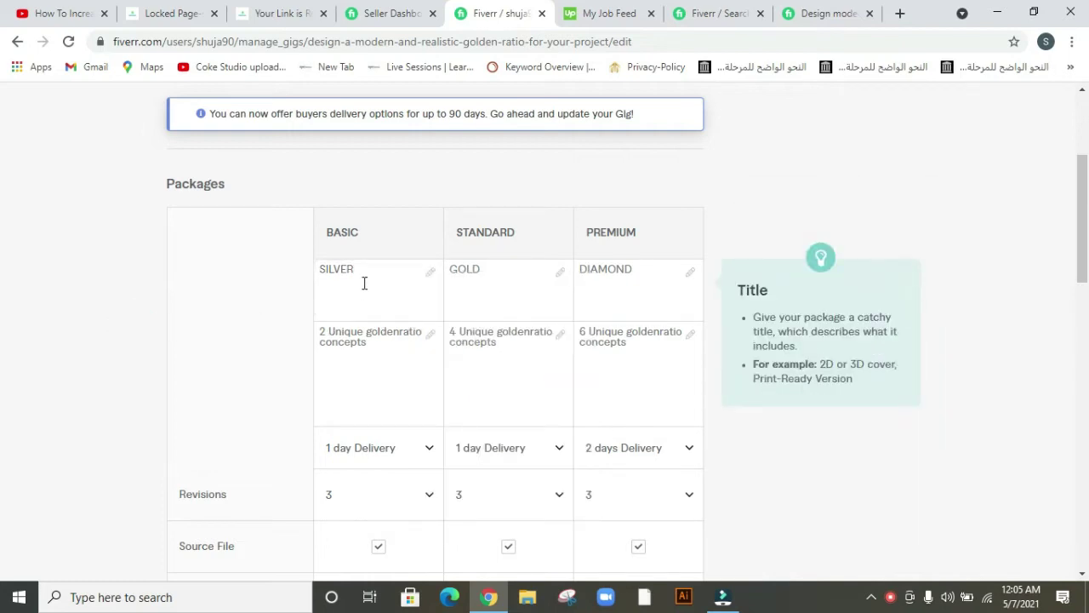
pyautogui.click(388, 350)
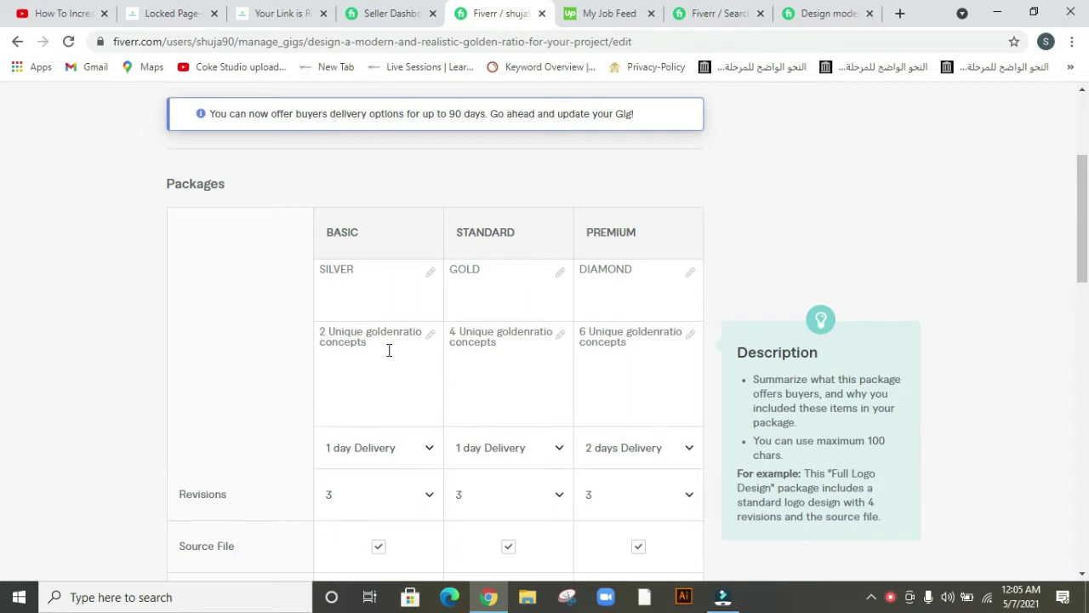
# View the competing gig's Standard and Premium packages and highlight the Premium package's description.
pyautogui.click(830, 12)
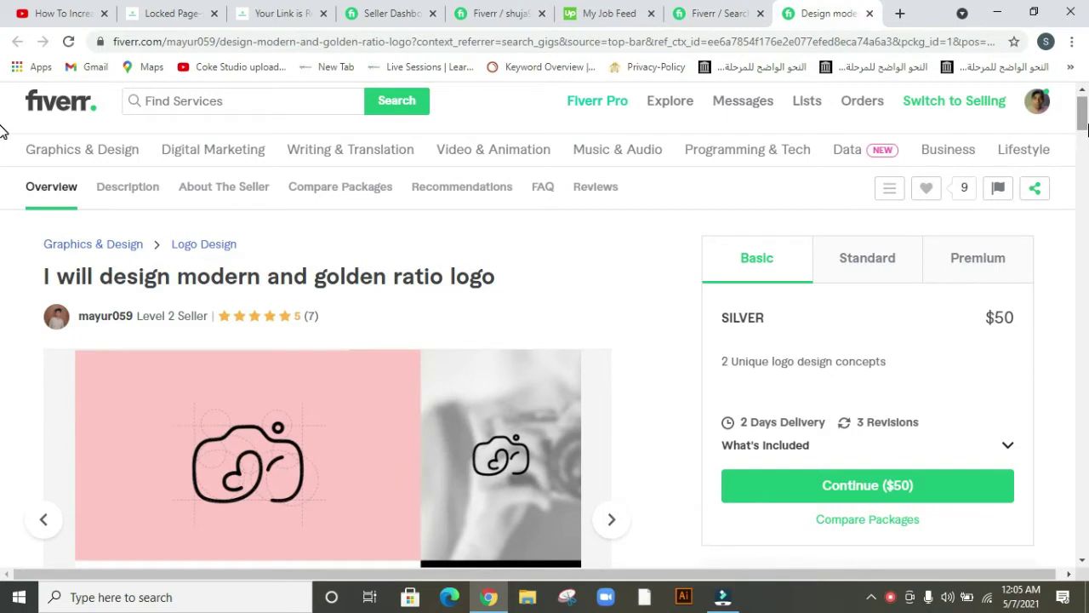
pyautogui.click(904, 279)
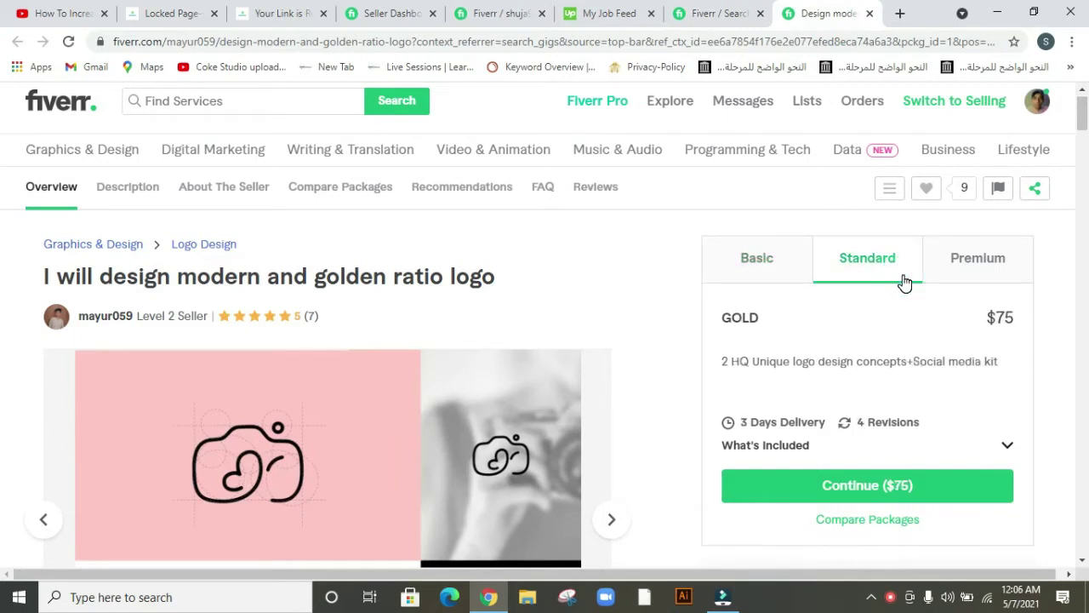
pyautogui.click(986, 260)
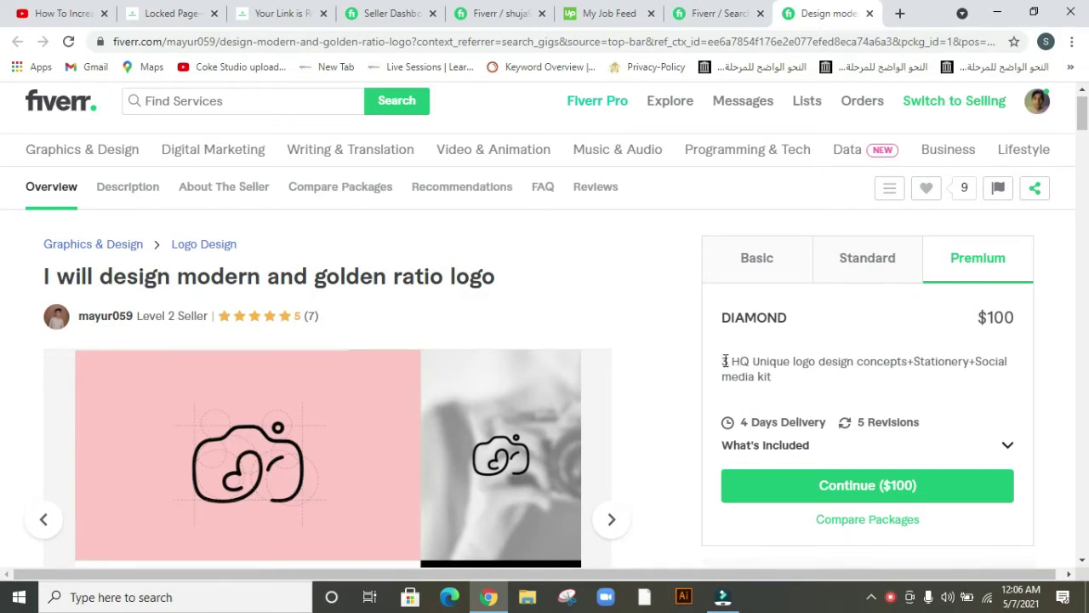
pyautogui.moveTo(725, 361); pyautogui.dragTo(773, 382)
pyautogui.rightClick(793, 392)
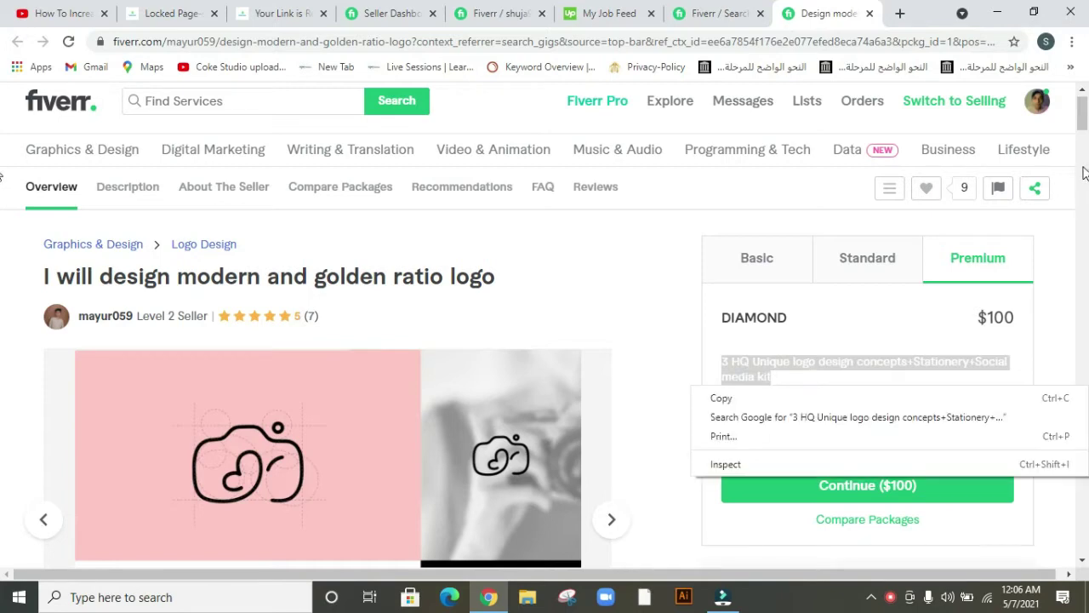
# In the gig's pricing editor, set the Basic package's number of revisions to 3.
pyautogui.click(502, 10)
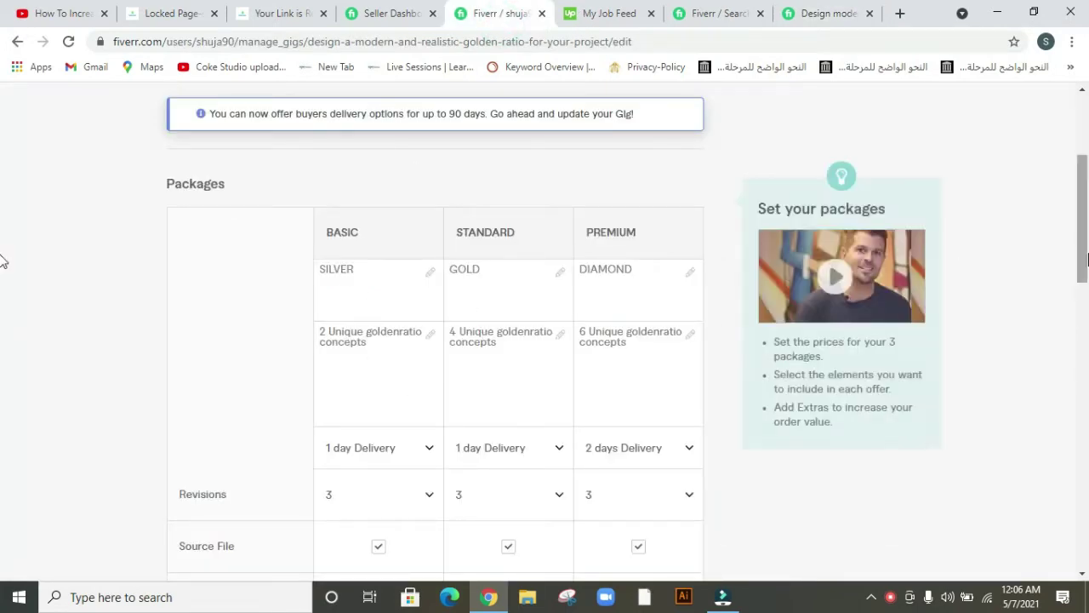
pyautogui.scroll(-3, 4, 256)
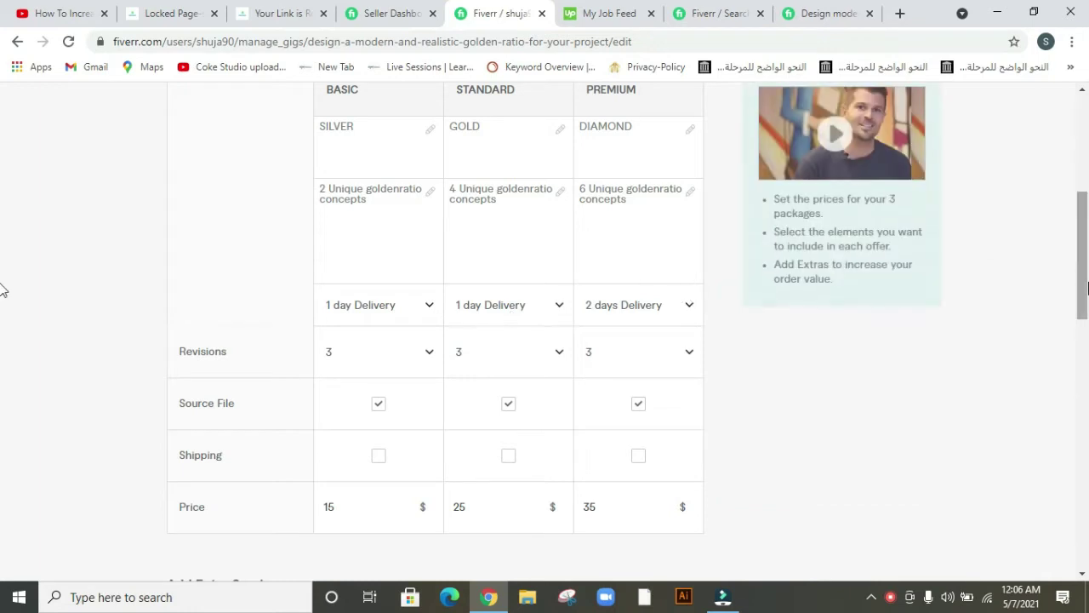
pyautogui.moveTo(1086, 283); pyautogui.dragTo(1086, 259)
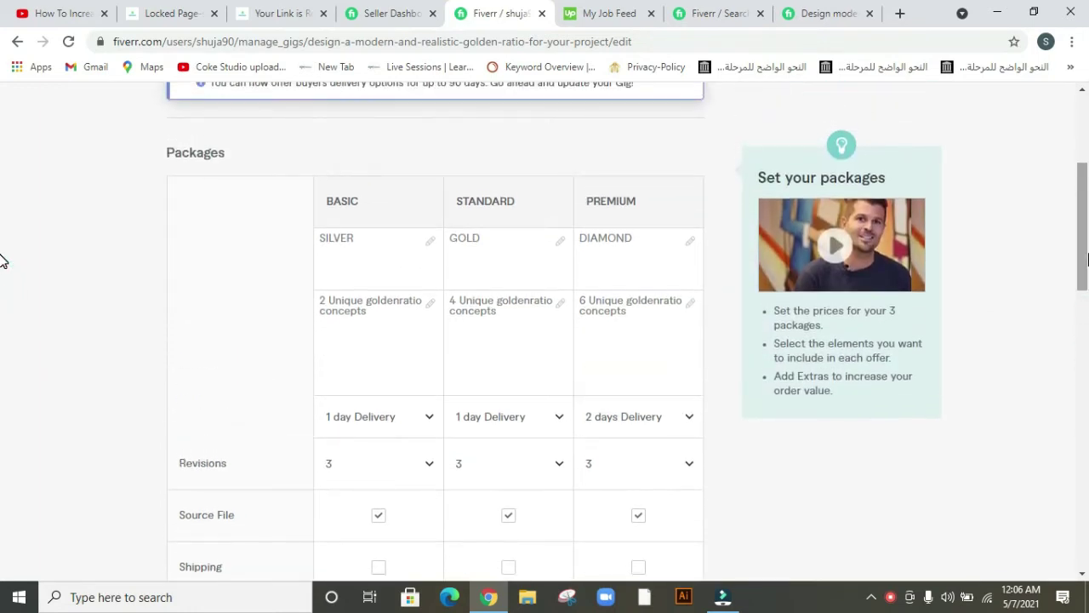
pyautogui.scroll(-2, 4, 272)
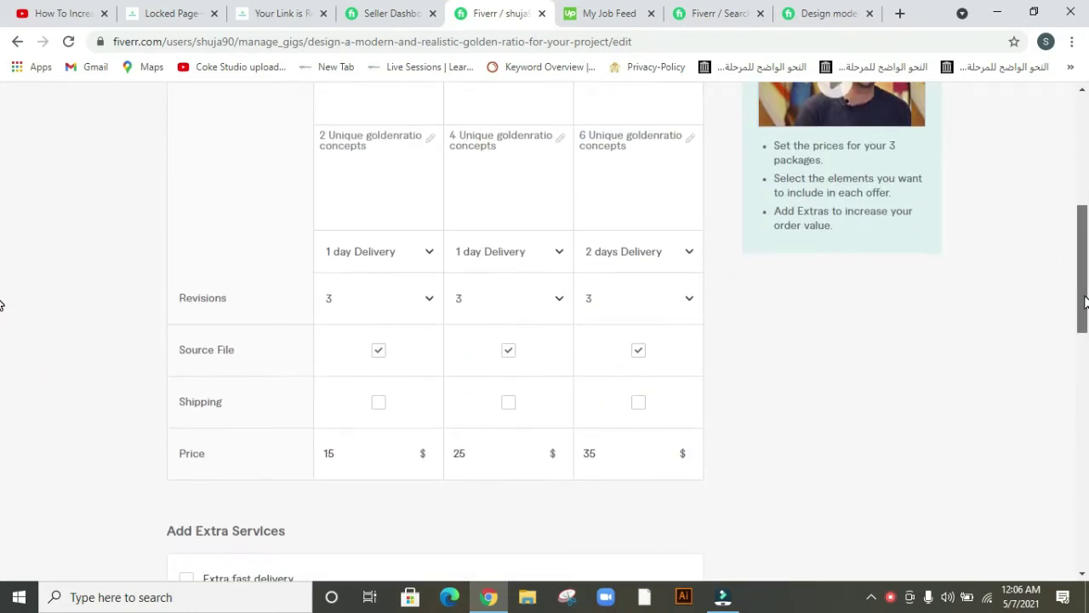
pyautogui.click(438, 297)
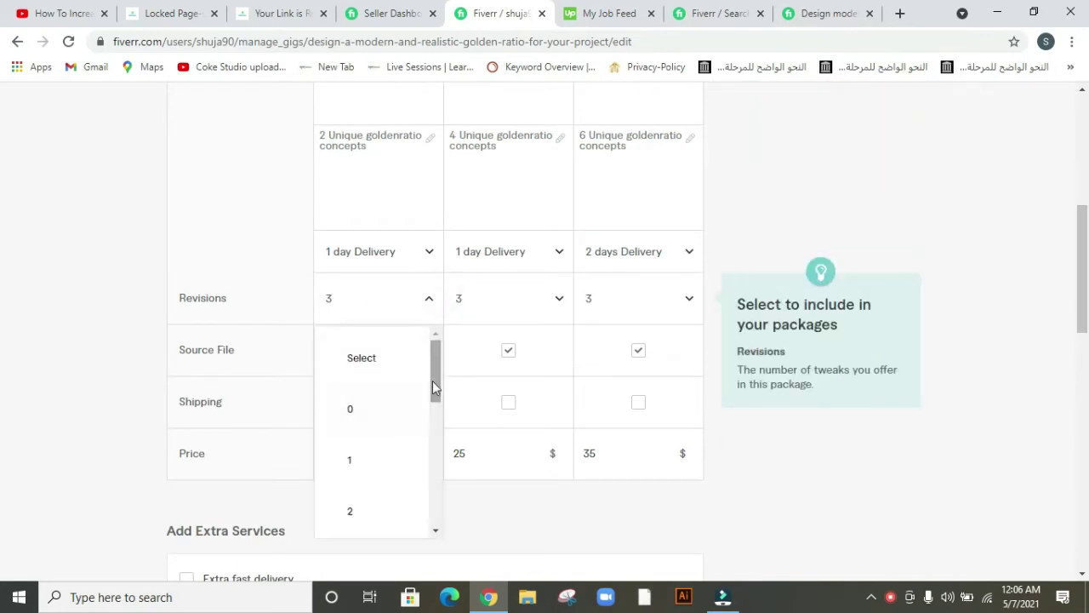
pyautogui.scroll(-2, 435, 382)
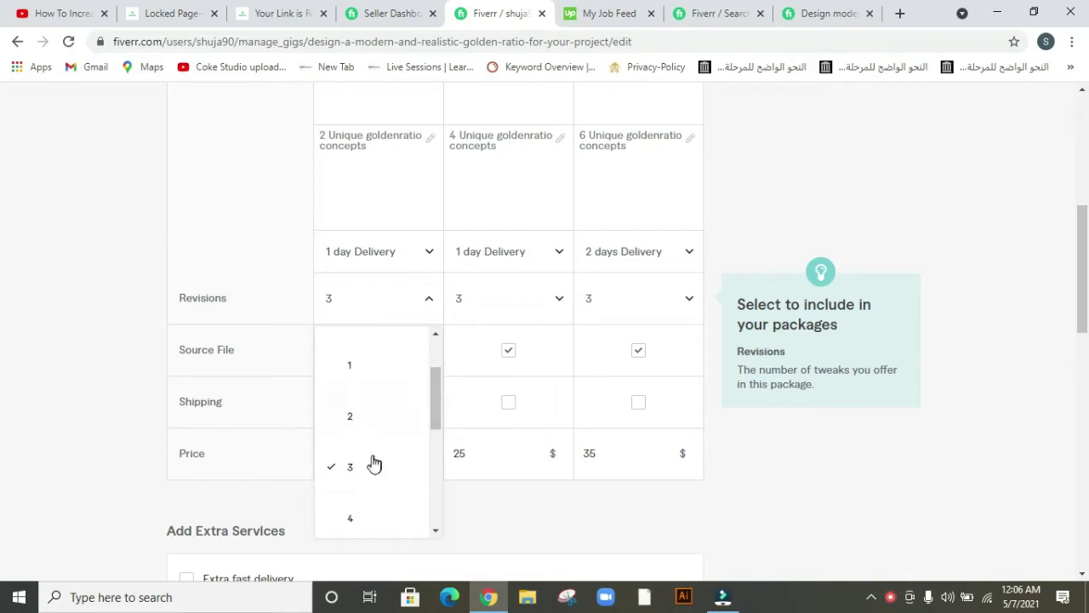
pyautogui.click(373, 466)
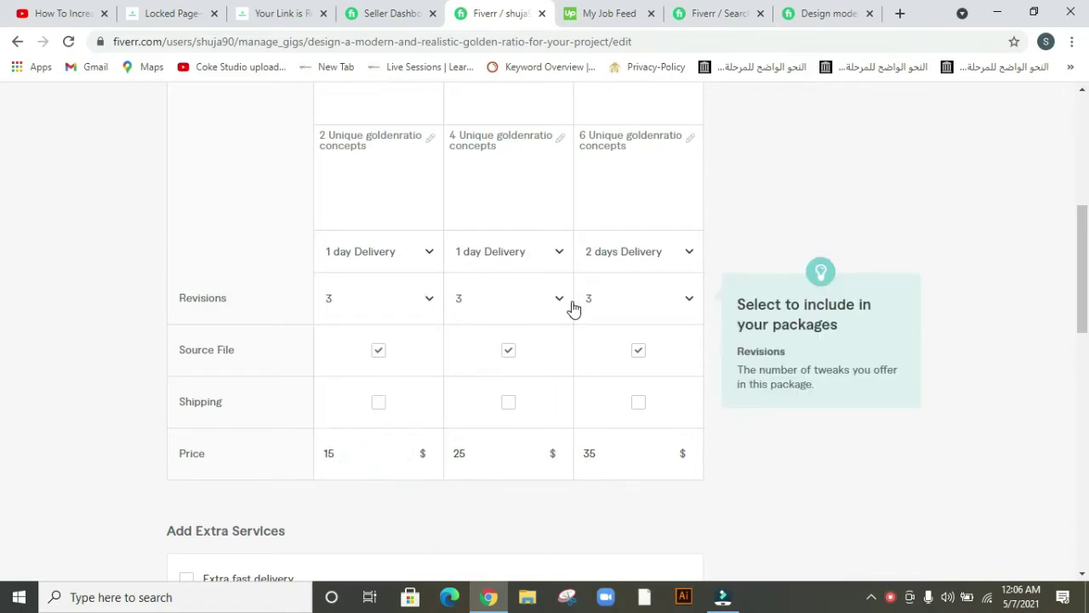
# Review the delivery times, revisions, source file options and prices of the gig's three packages.
pyautogui.scroll(1, 3, 250)
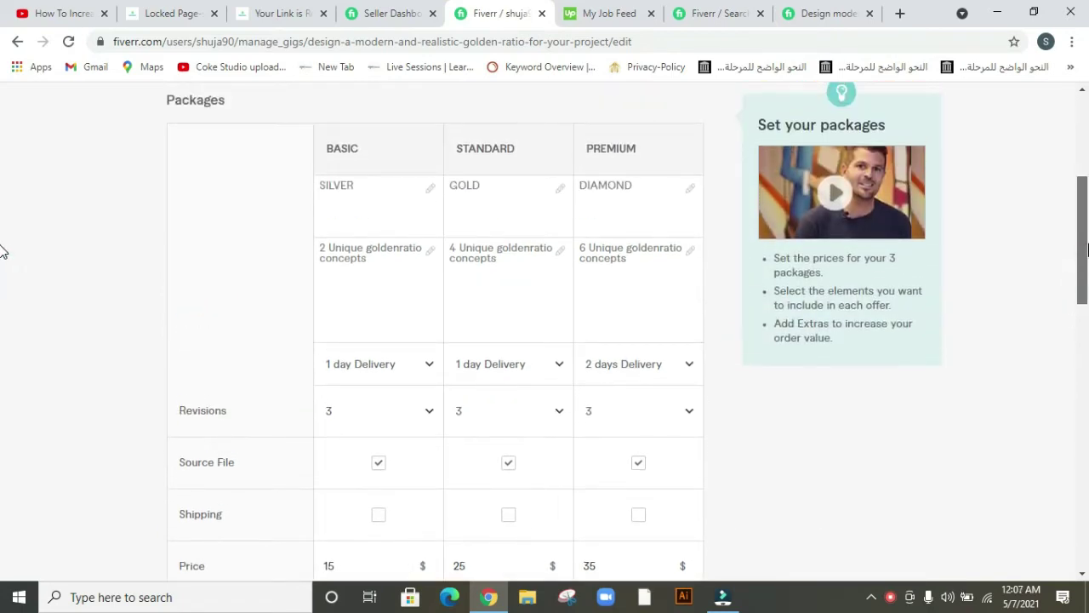
pyautogui.scroll(-1, 3, 252)
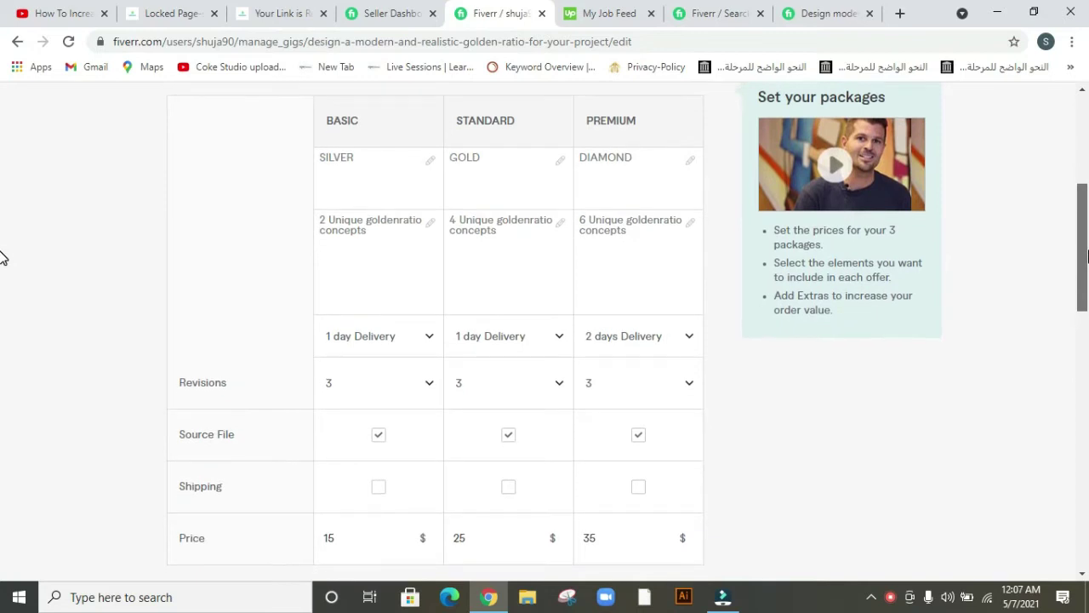
pyautogui.scroll(1, 3, 256)
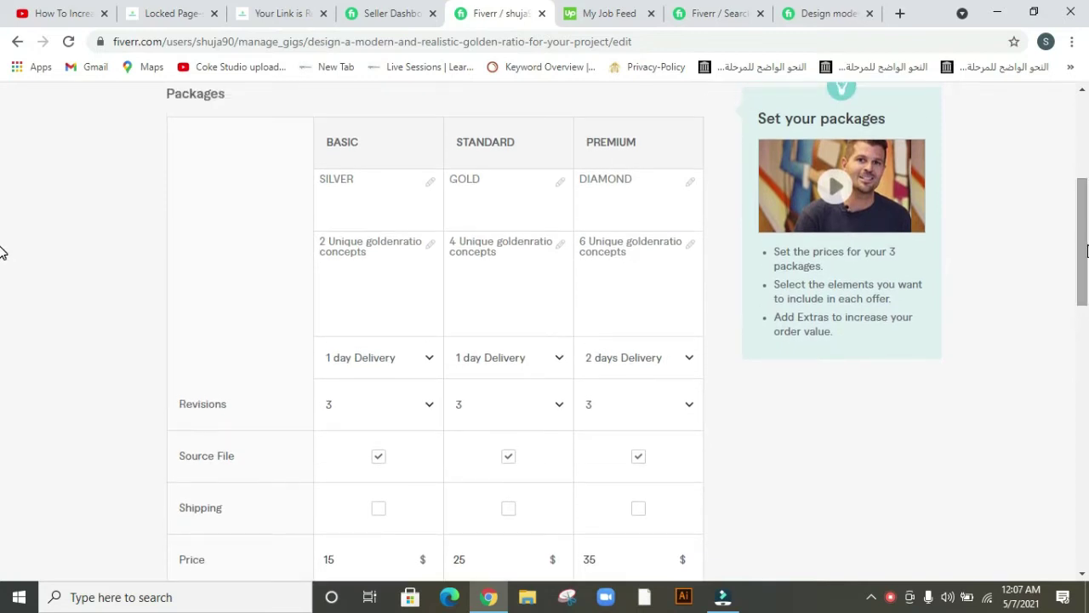
pyautogui.moveTo(678, 461)
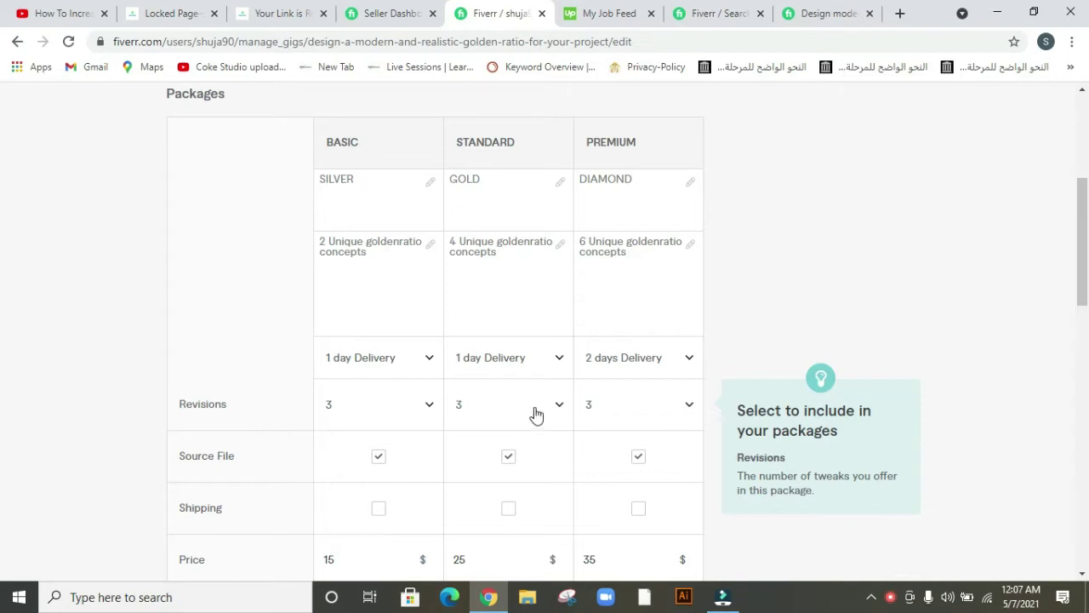
pyautogui.moveTo(1086, 234); pyautogui.dragTo(1086, 278)
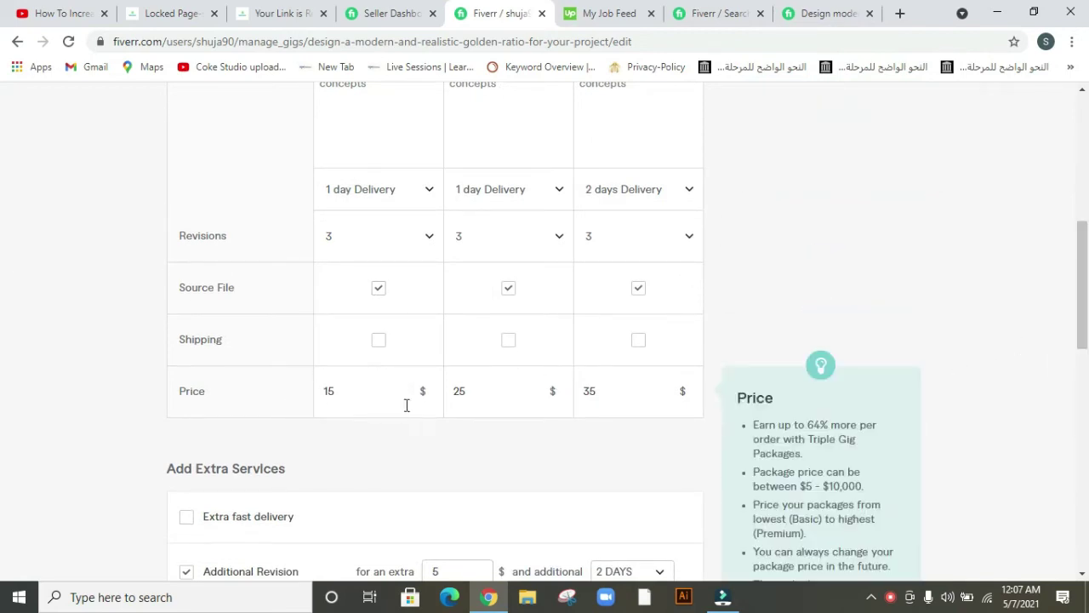
# Compare the competing gig's Basic, Standard and Premium package prices, then return to the gig's own pricing editor.
pyautogui.click(851, 10)
pyautogui.click(893, 340)
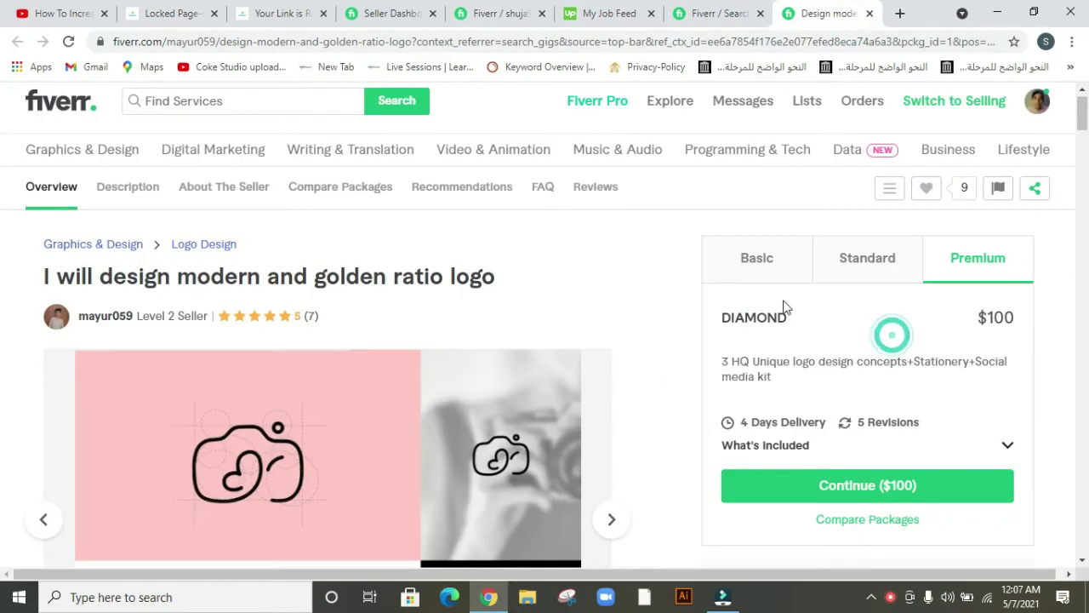
pyautogui.click(753, 278)
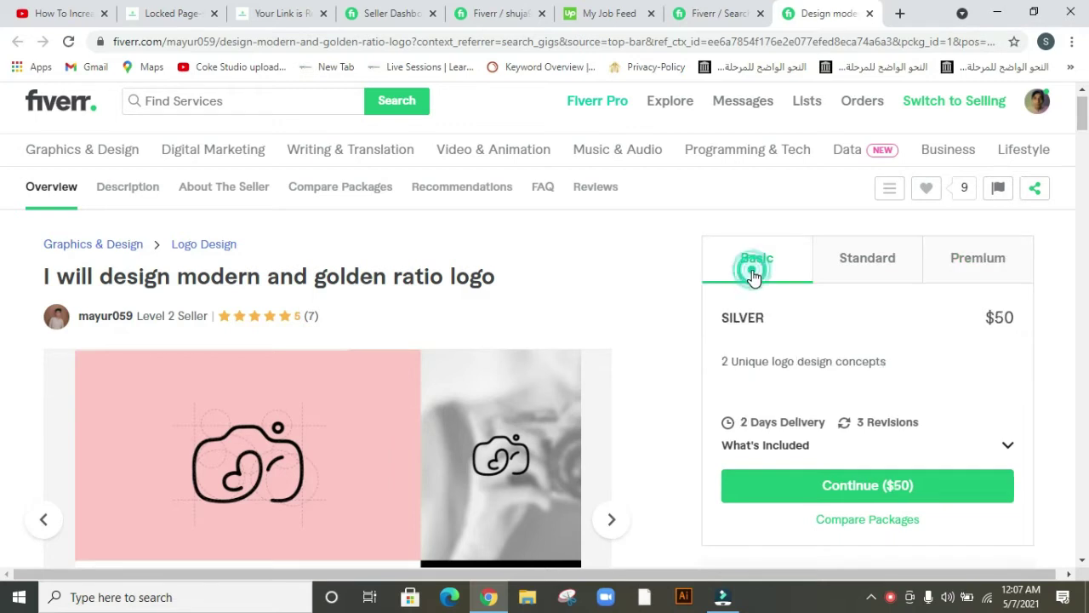
pyautogui.click(3, 110)
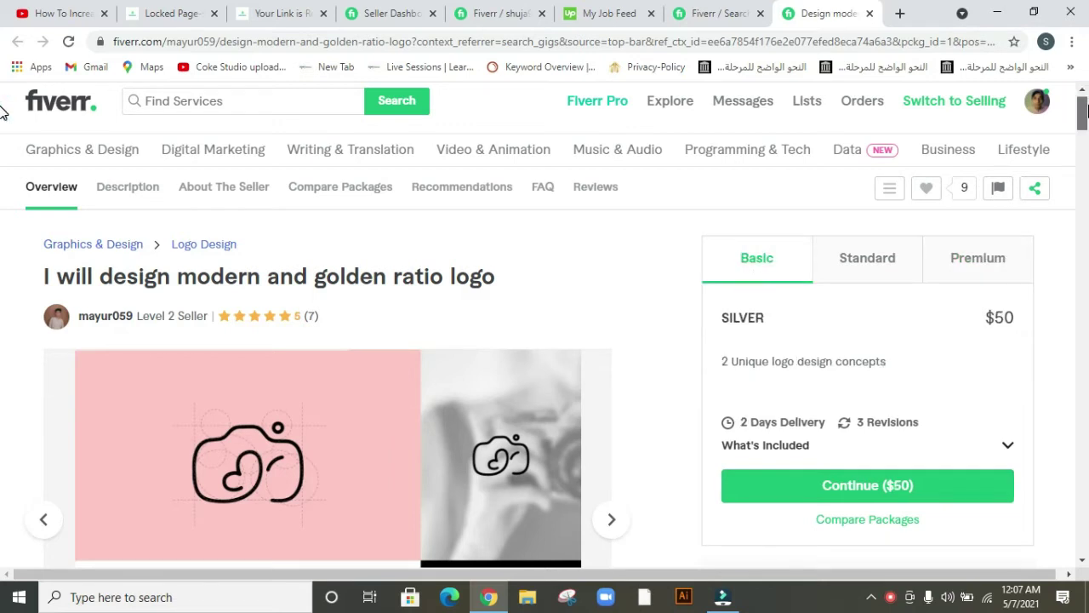
pyautogui.scroll(-1, 3, 110)
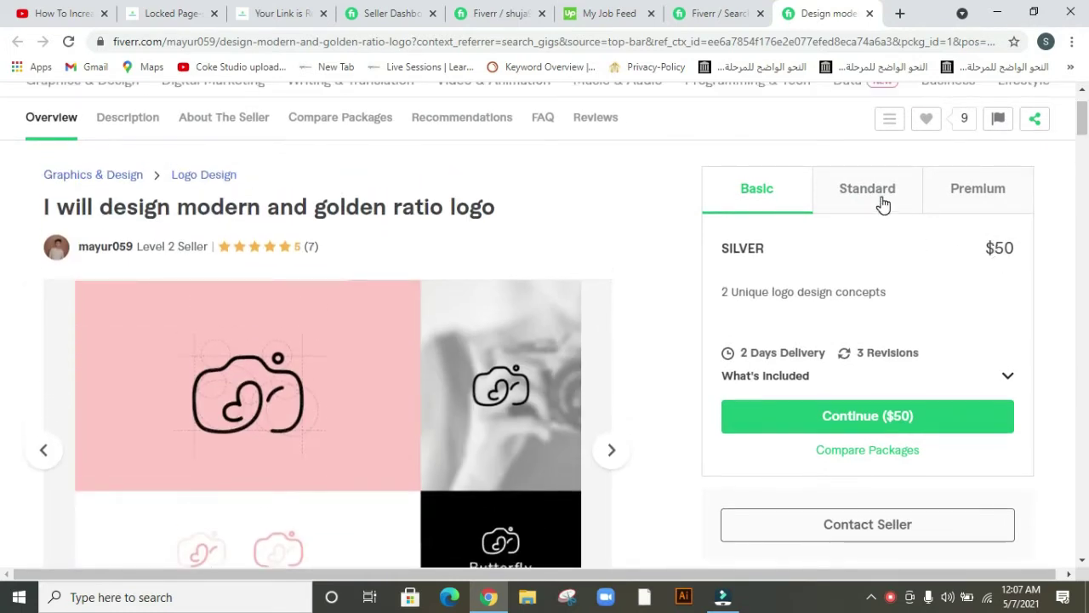
pyautogui.moveTo(149, 246)
pyautogui.rightClick(886, 199)
pyautogui.click(883, 193)
pyautogui.click(853, 202)
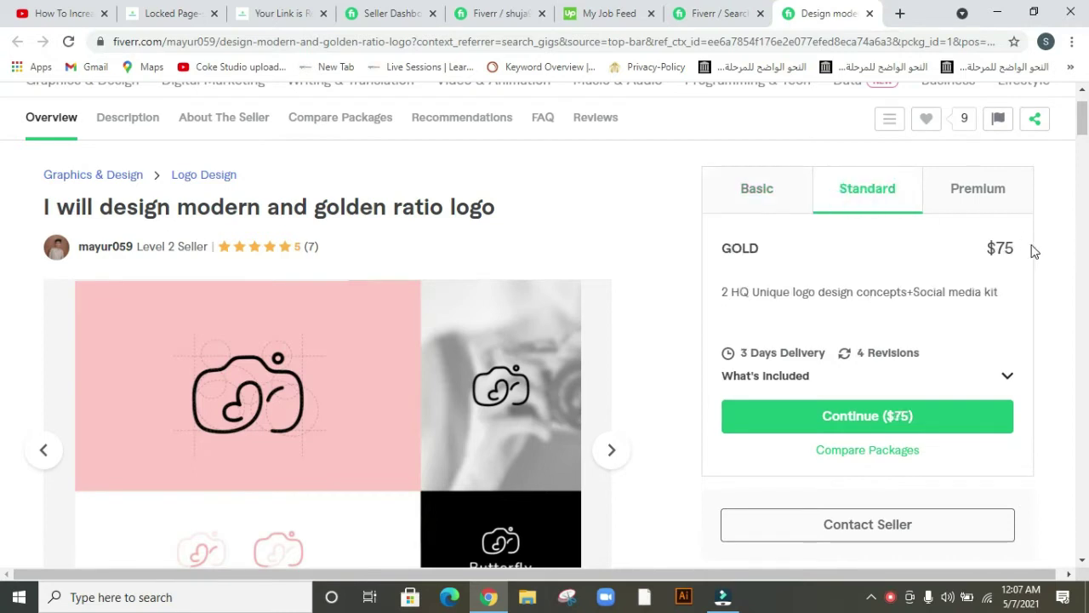
pyautogui.click(975, 206)
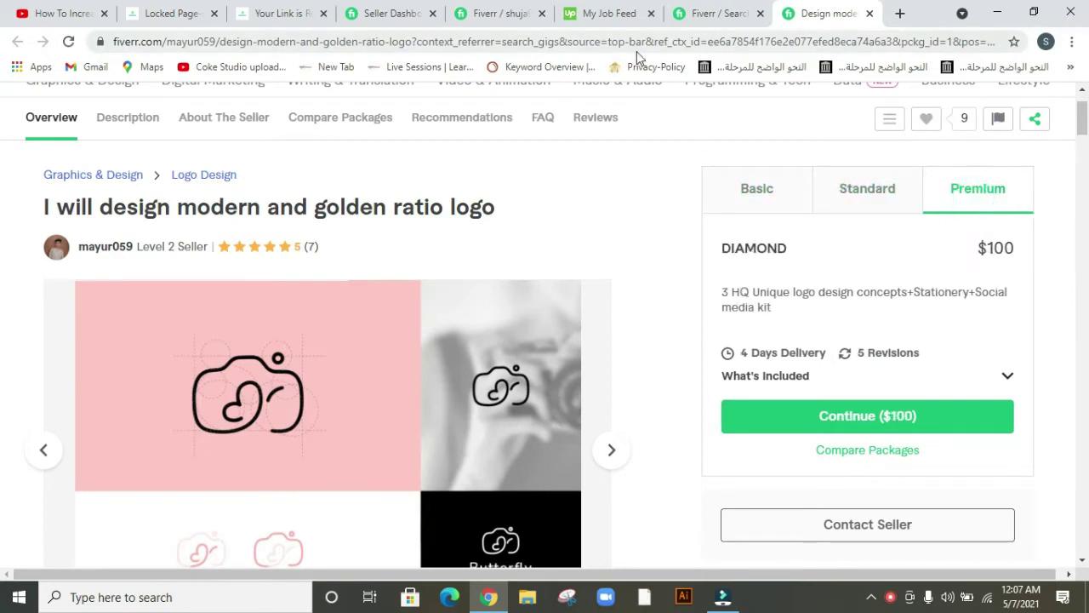
pyautogui.click(516, 14)
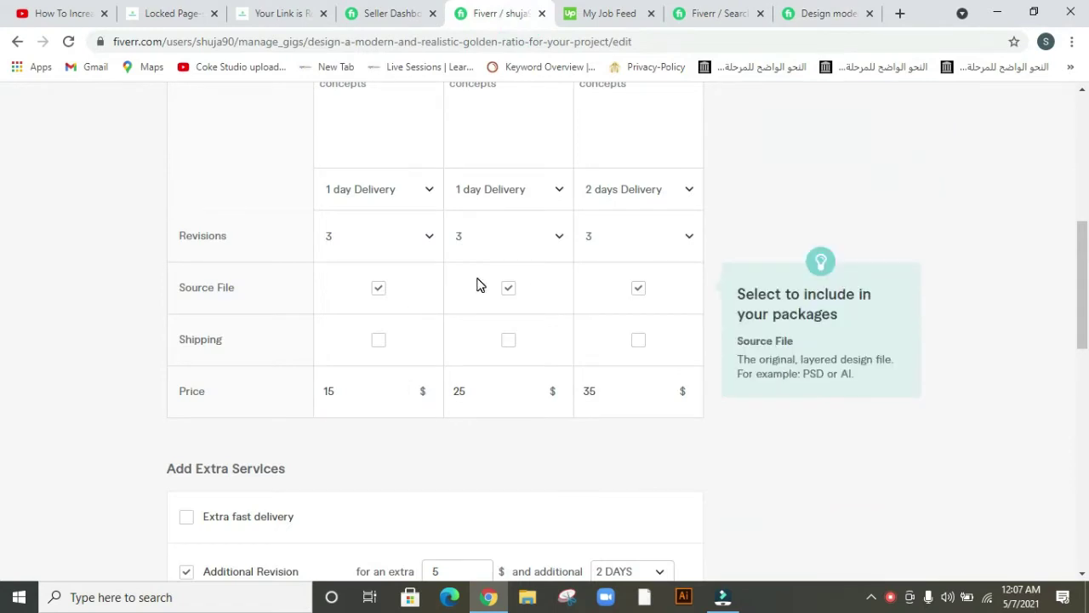
# Review the Basic package price and the extra services in the gig's pricing editor.
pyautogui.click(407, 394)
pyautogui.click(407, 386)
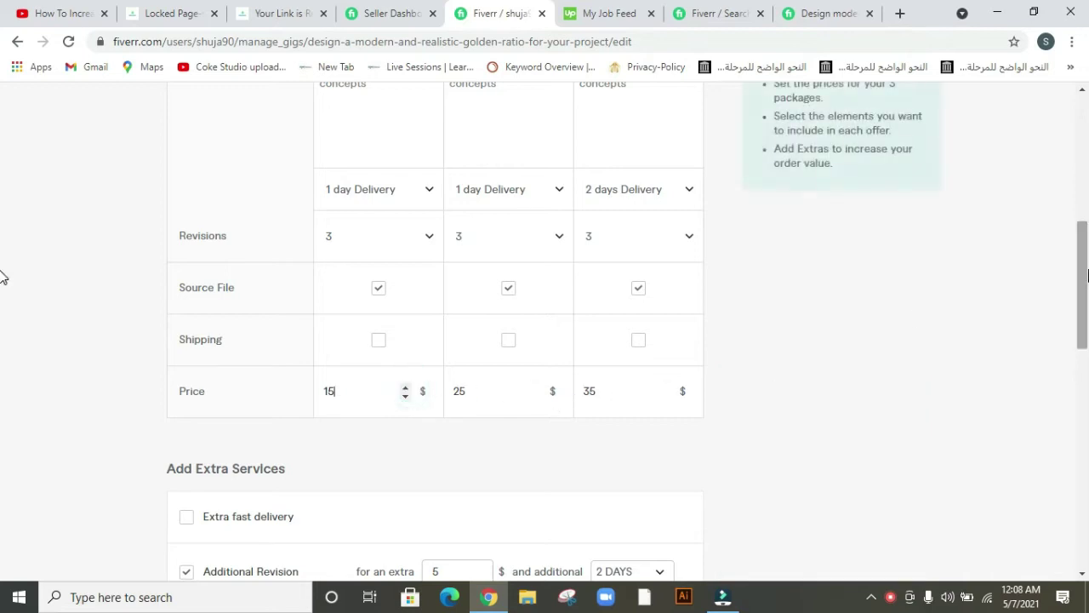
pyautogui.scroll(-2, 3, 317)
pyautogui.moveTo(1088, 310); pyautogui.dragTo(642, 317)
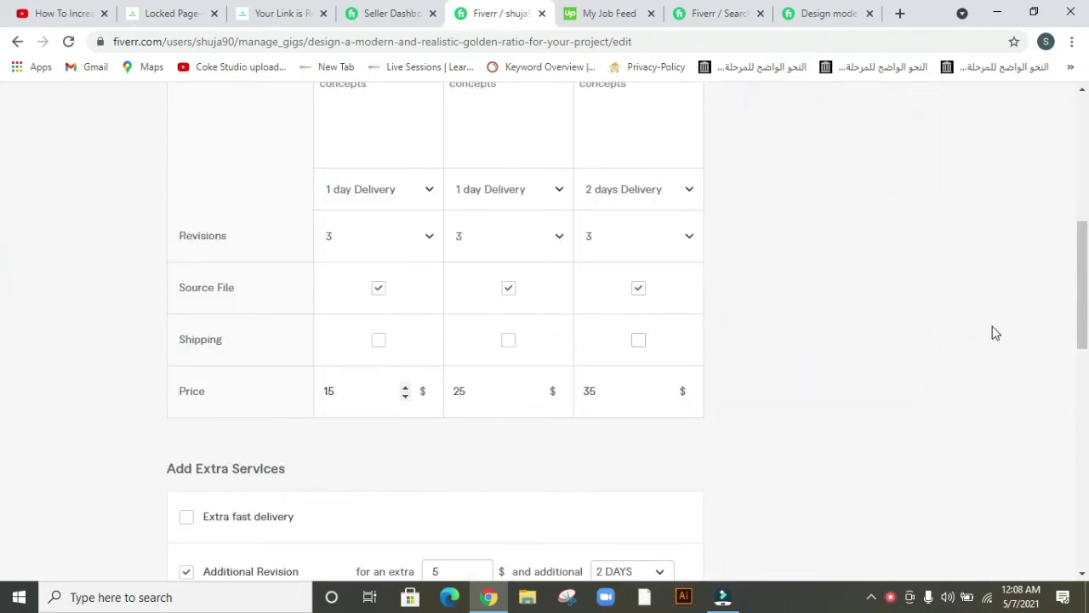
pyautogui.scroll(-5, 4, 340)
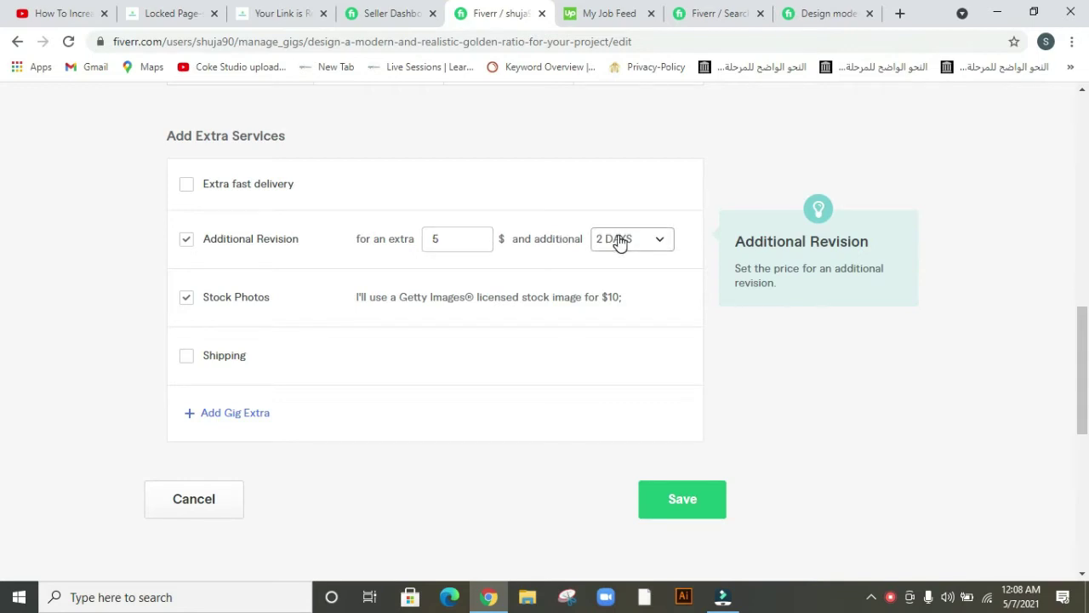
pyautogui.moveTo(1083, 348)
pyautogui.mouseDown()
pyautogui.moveTo(1083, 164)
pyautogui.moveTo(1083, 345)
pyautogui.mouseUp()
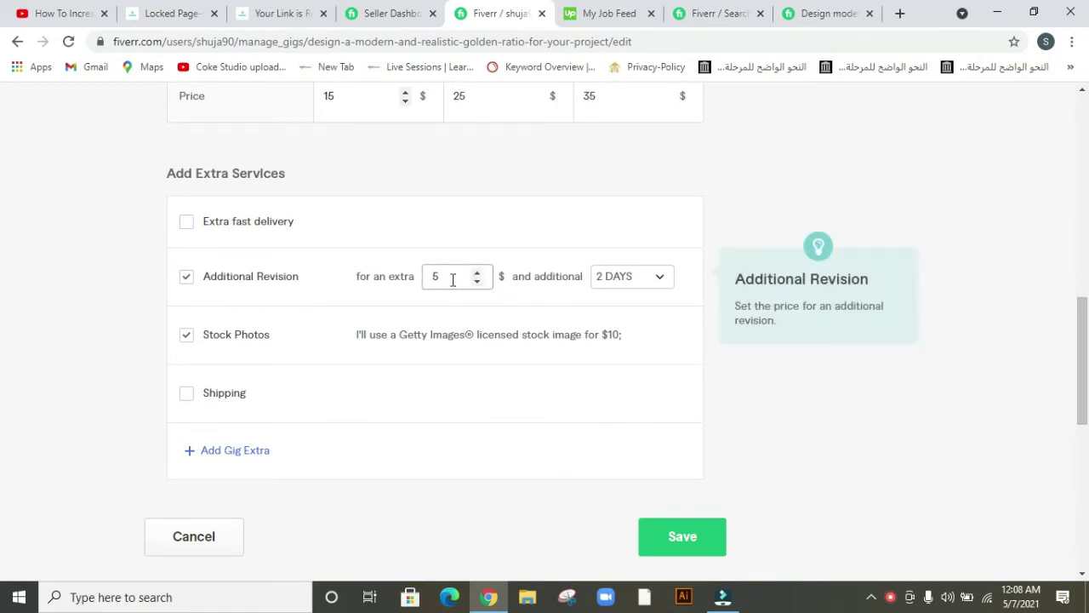
pyautogui.scroll(-1, 3, 341)
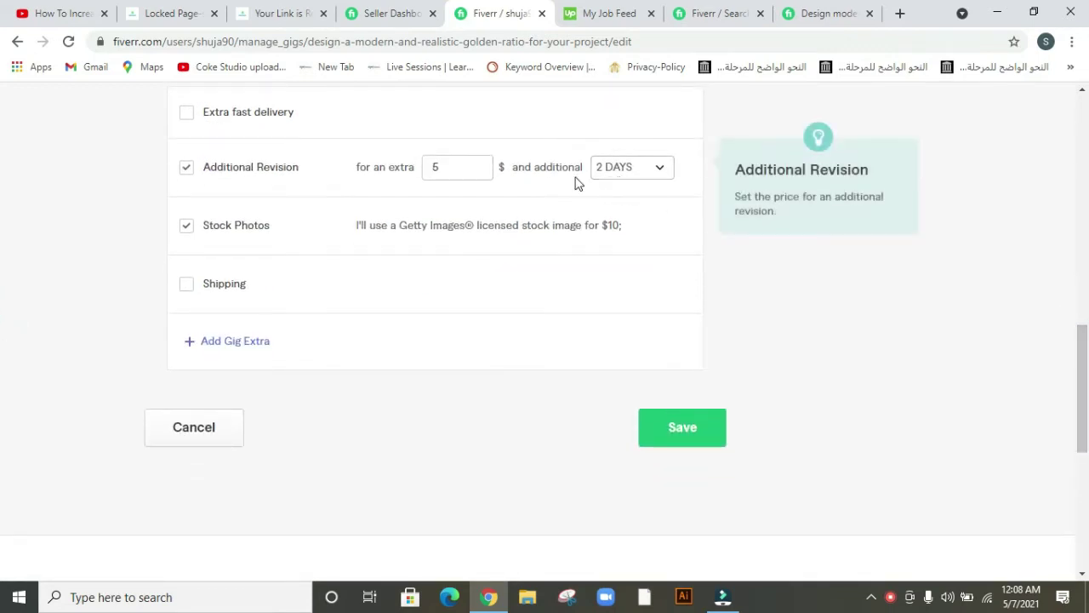
# Check the additional-day options for the Additional Revision extra, keeping 2 DAYS selected.
pyautogui.click(645, 174)
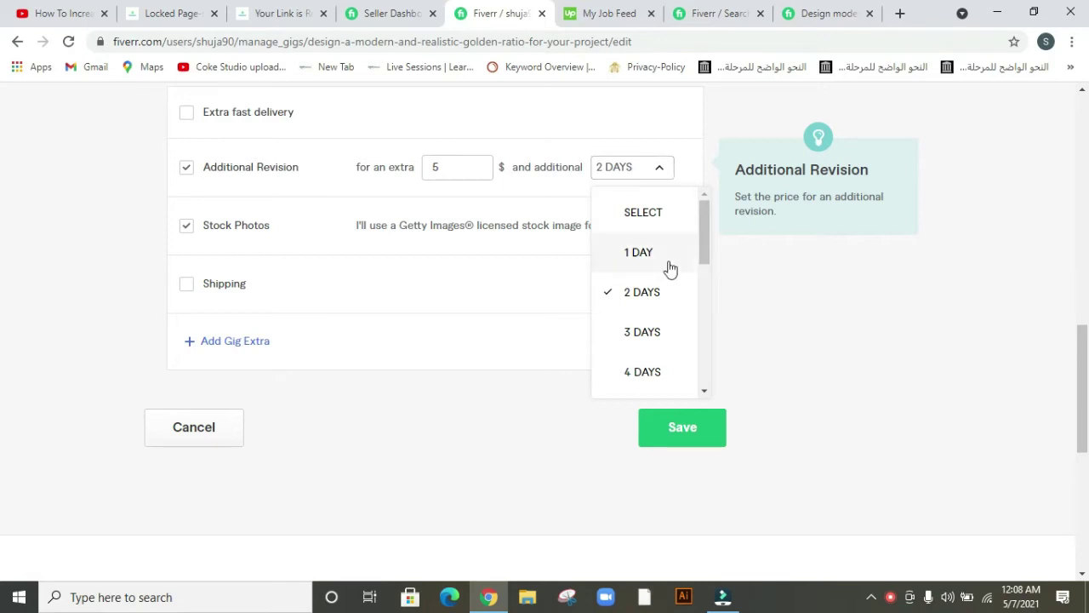
pyautogui.click(833, 314)
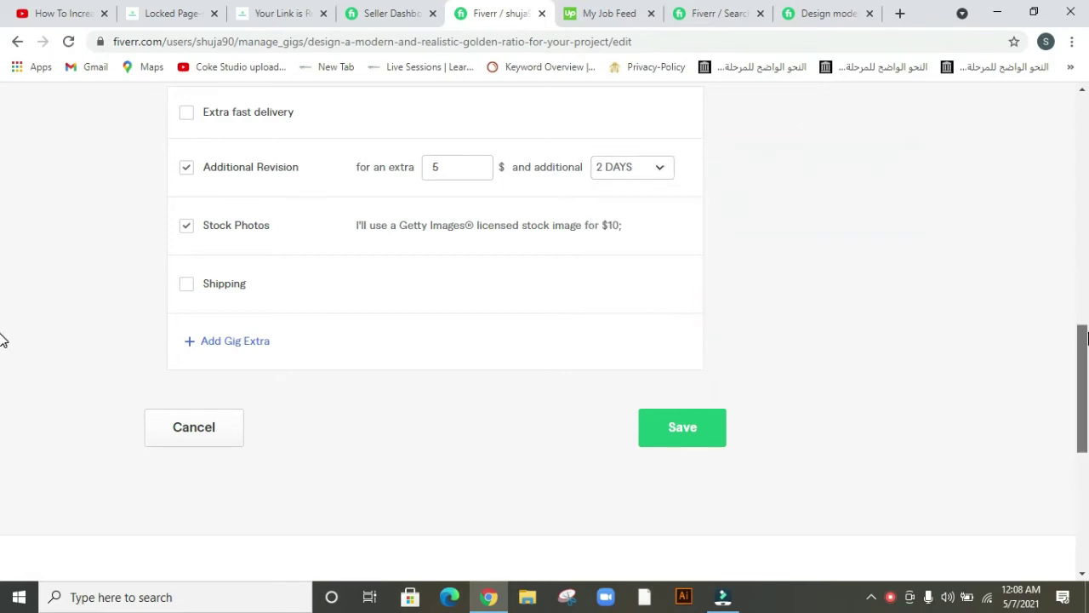
pyautogui.scroll(-1, 2, 340)
pyautogui.scroll(1, 3, 345)
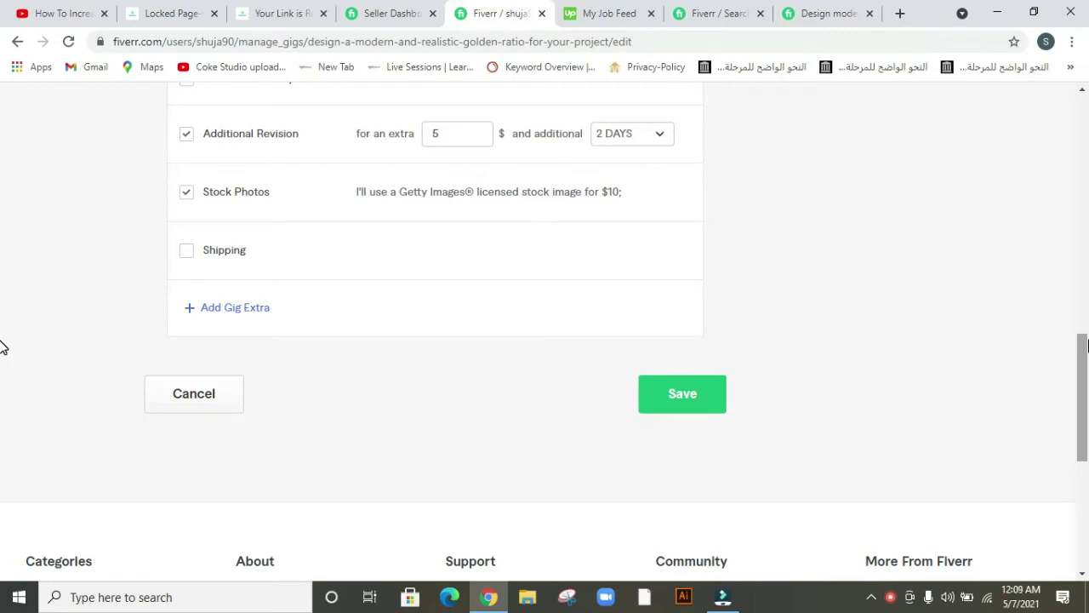
# View the sample logo images in the competing golden ratio gig's gallery at full size, then close the gallery.
pyautogui.click(719, 13)
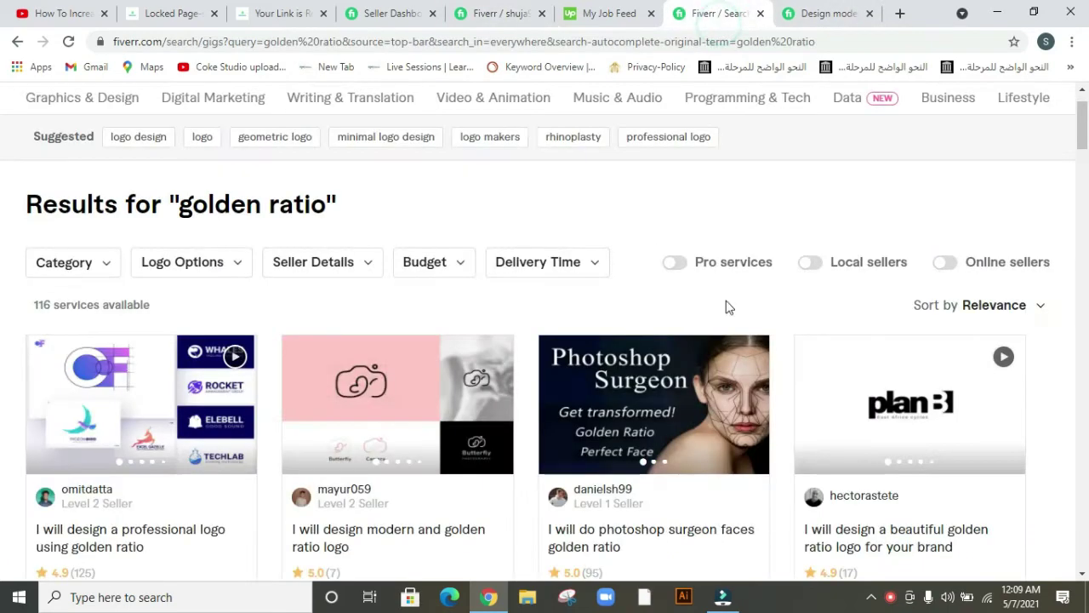
pyautogui.hotkey('ctrl', 'Tab')
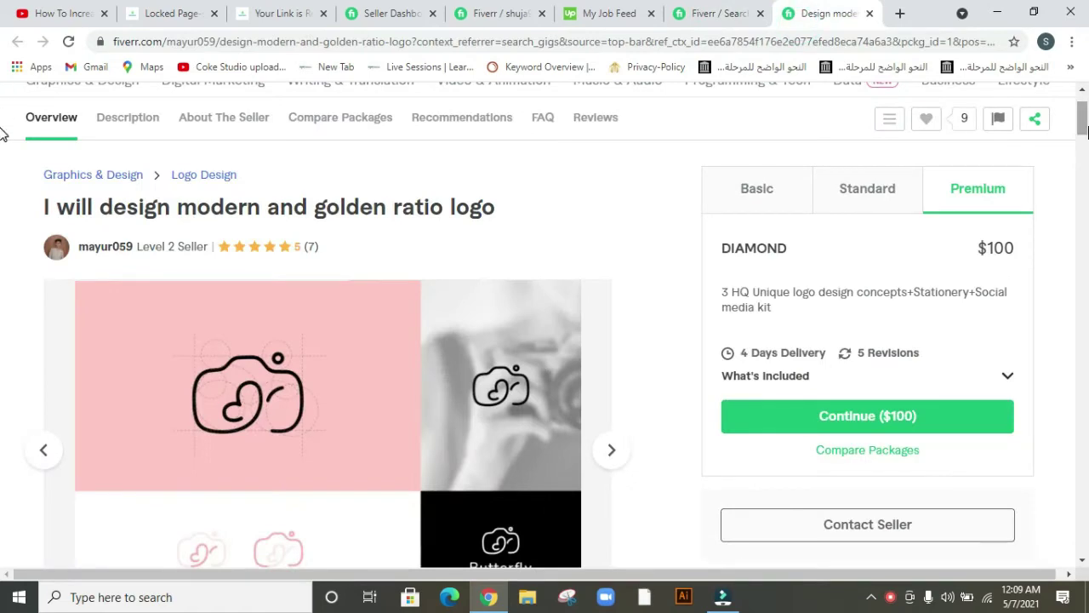
pyautogui.scroll(-2, 3, 146)
pyautogui.scroll(-1, 335, 316)
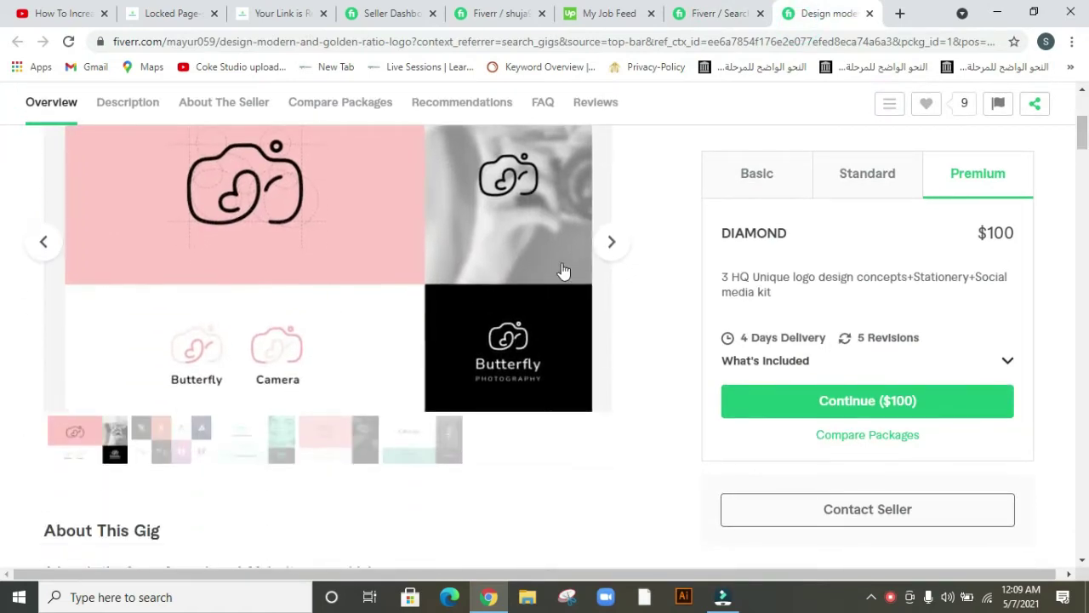
pyautogui.click(406, 274)
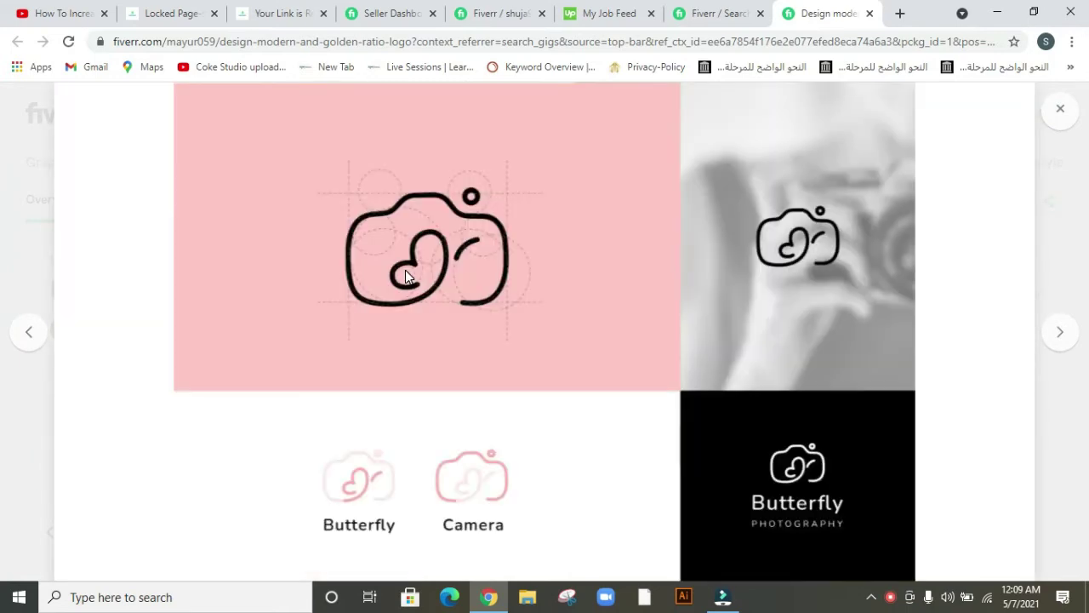
pyautogui.press('Right')
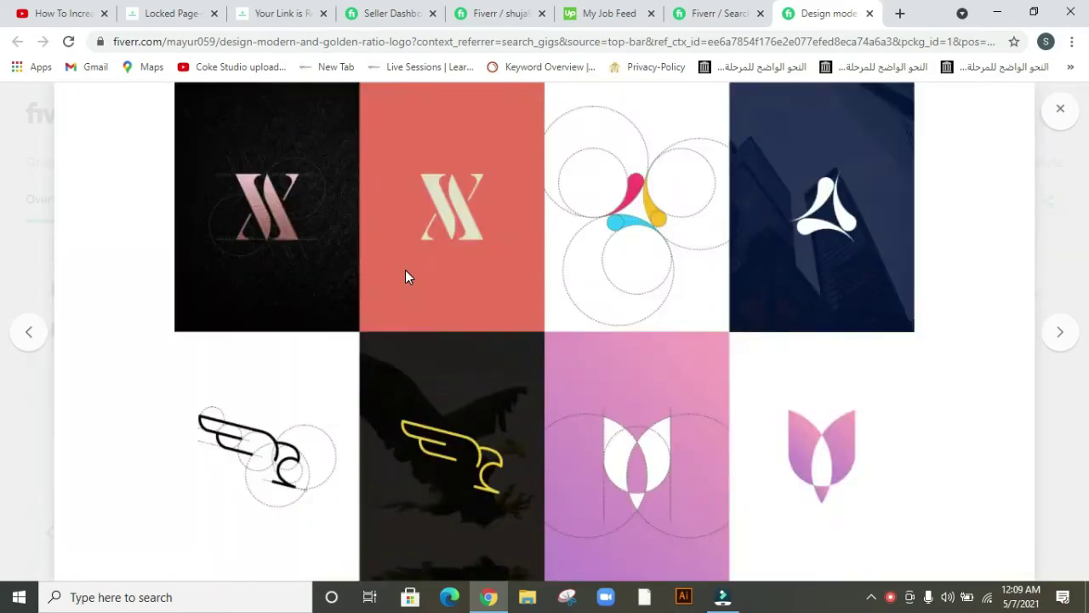
pyautogui.press('Right')
pyautogui.press('Right')
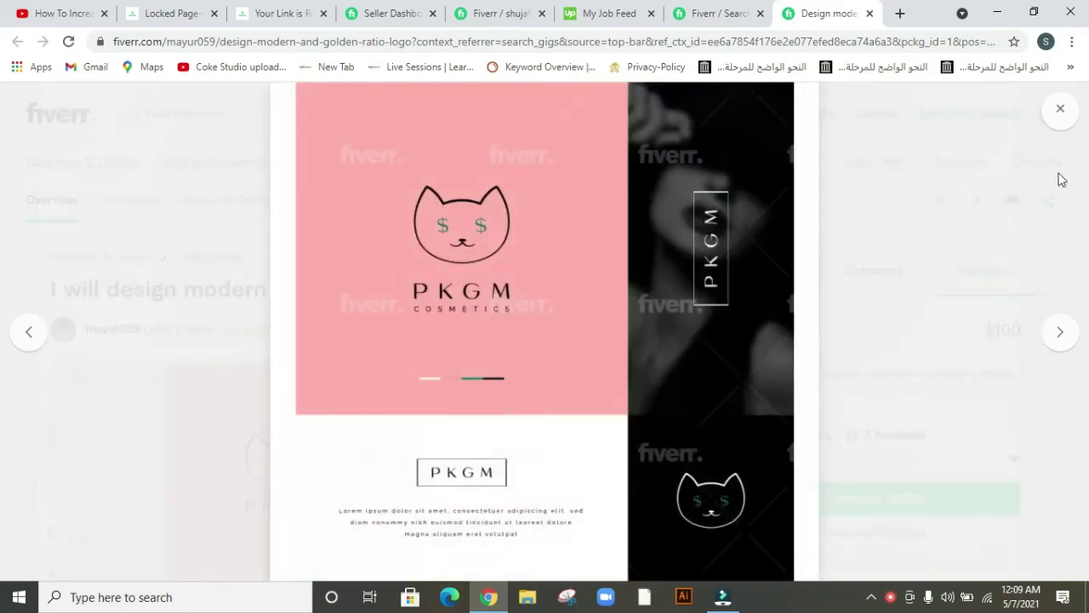
pyautogui.click(1061, 110)
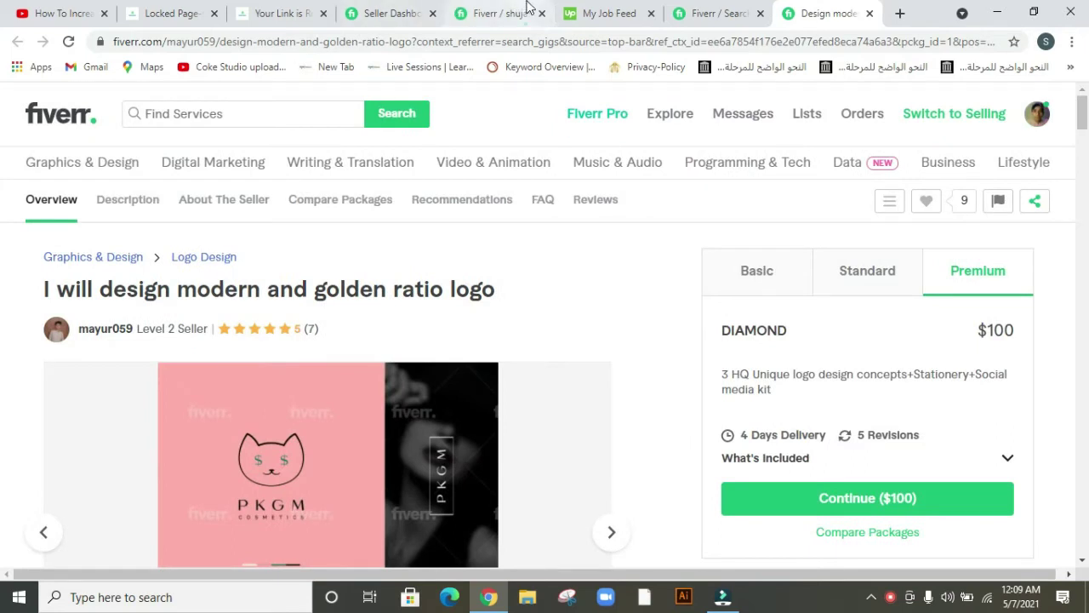
# Return to the gig's pricing editor and add a blank gig extra to the extra services.
pyautogui.click(528, 11)
pyautogui.moveTo(298, 255)
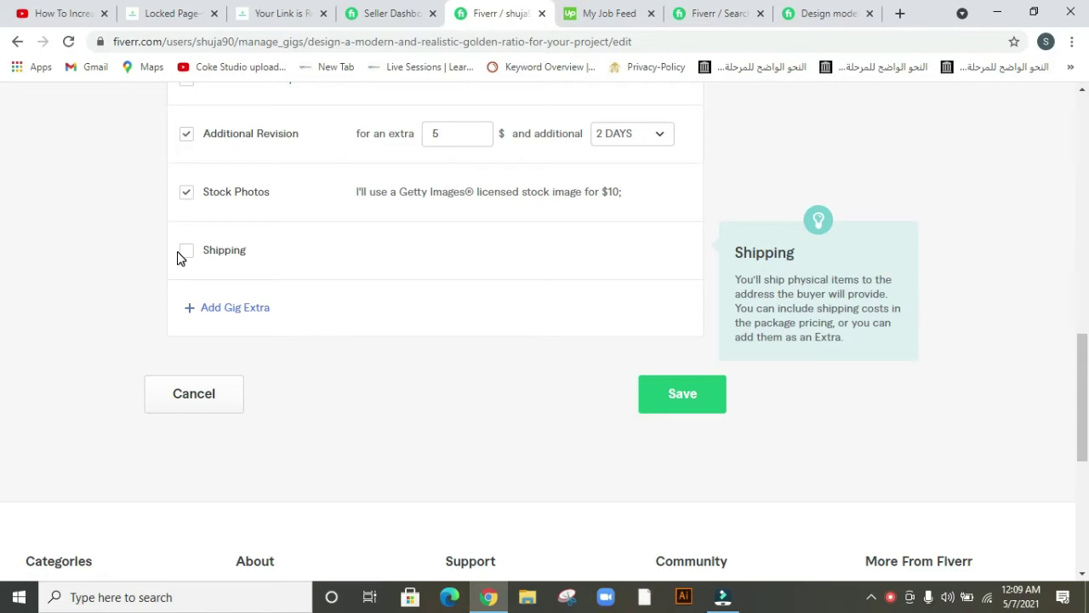
pyautogui.click(231, 310)
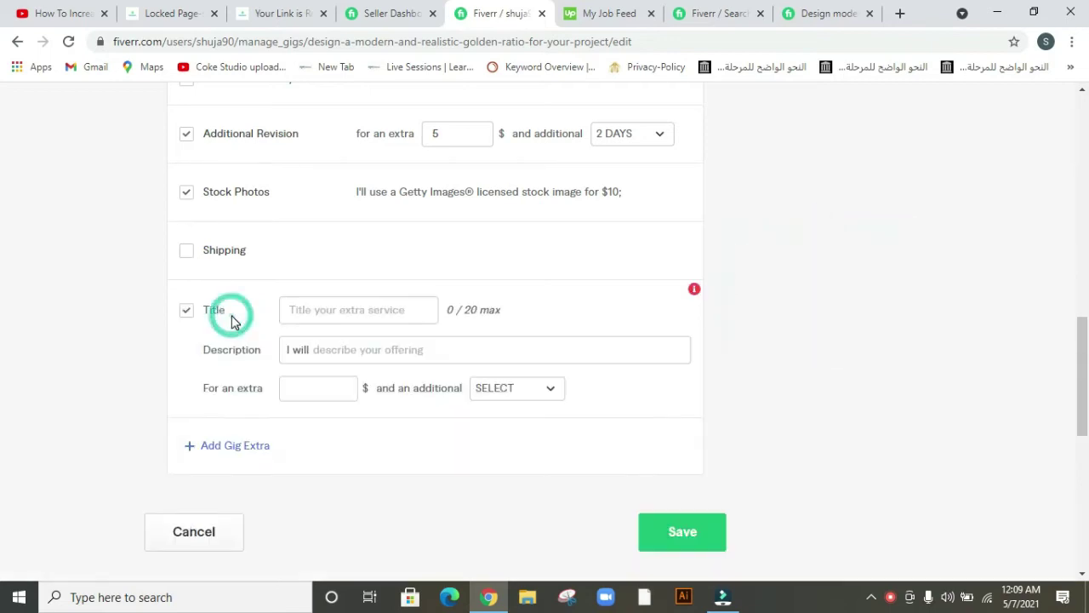
pyautogui.scroll(-1, 2, 336)
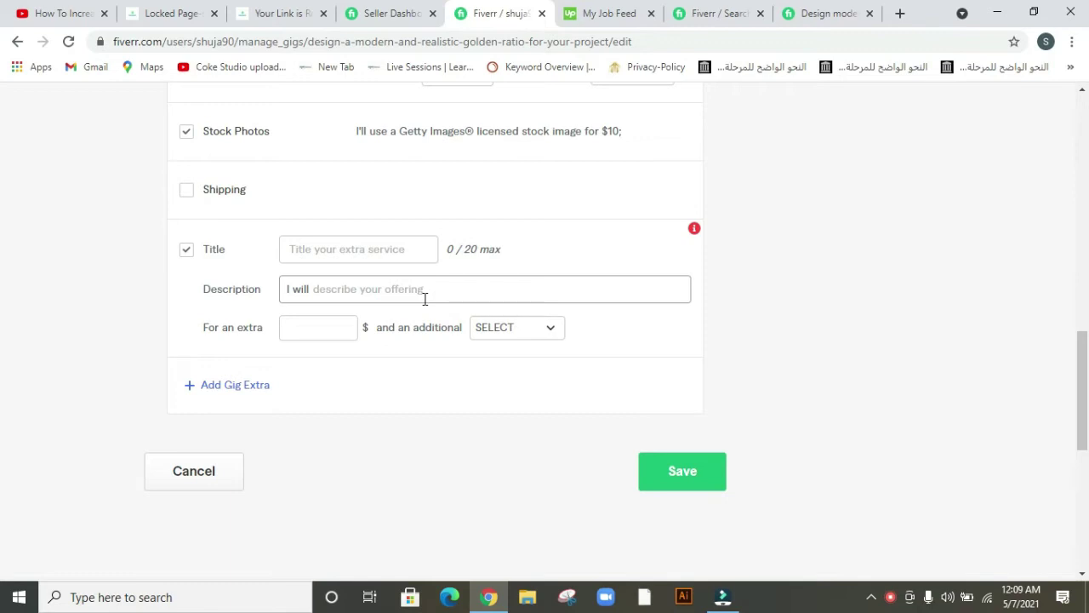
# Deselect the blank gig extra and save the gig's pricing.
pyautogui.click(673, 486)
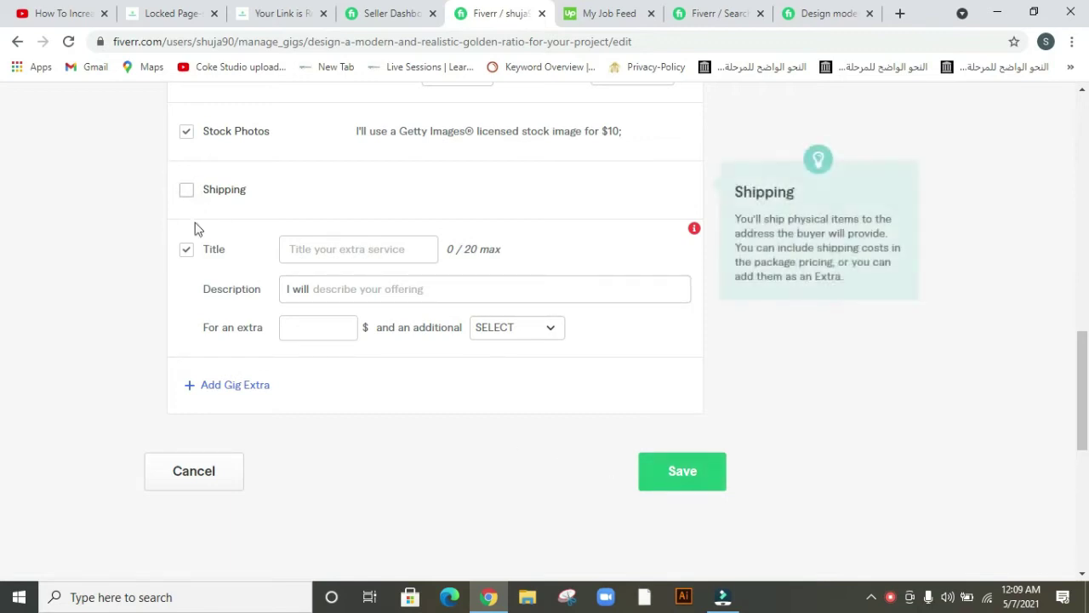
pyautogui.click(186, 251)
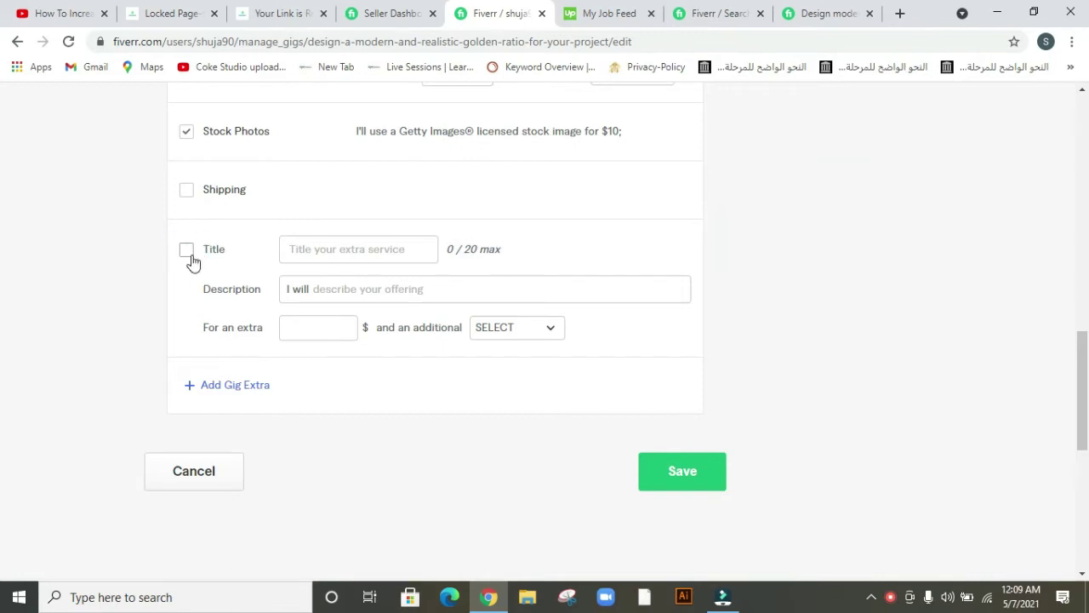
pyautogui.click(673, 477)
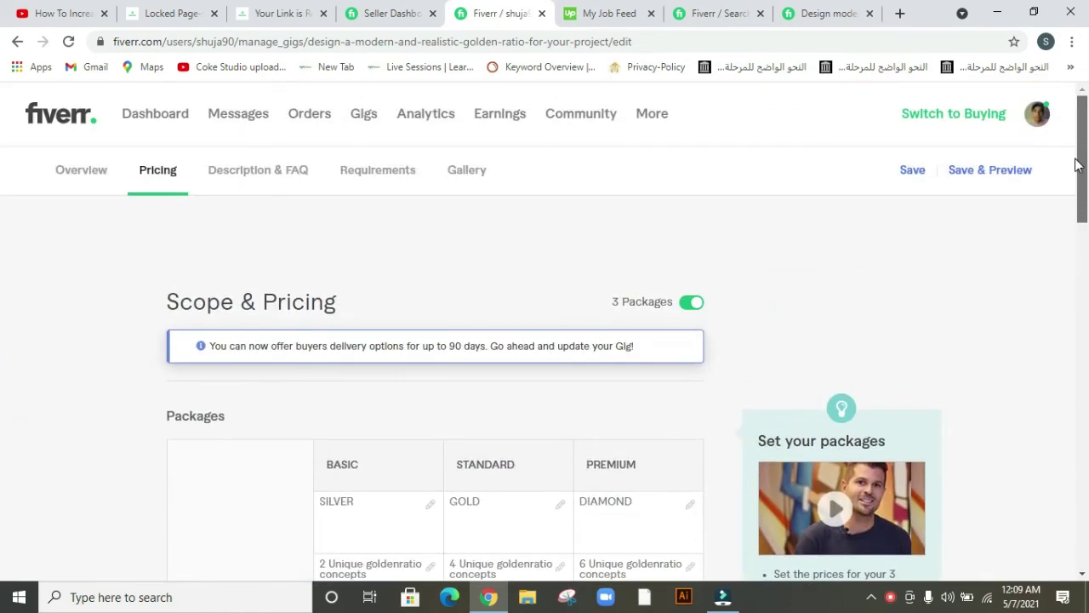
# Open the gig's Description & FAQ section and review its description text.
pyautogui.click(261, 171)
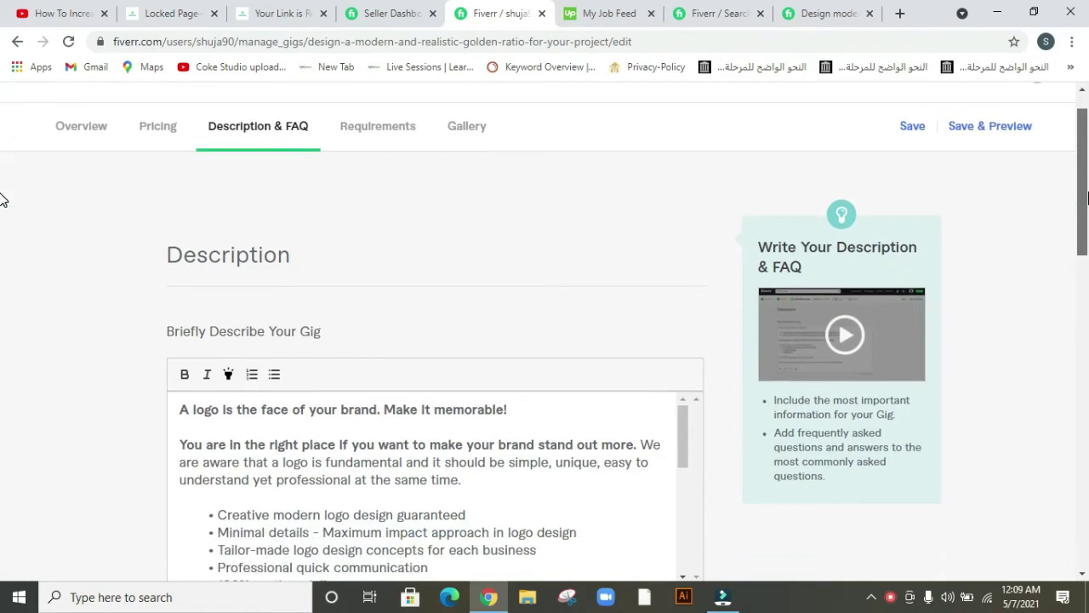
pyautogui.scroll(-3, 2, 200)
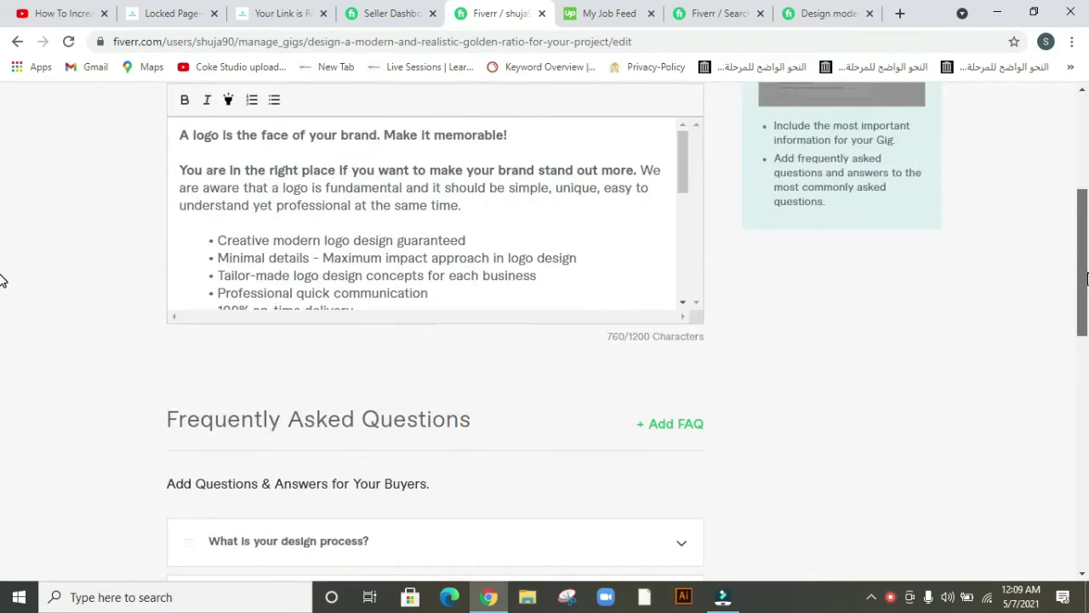
pyautogui.scroll(1, 2, 281)
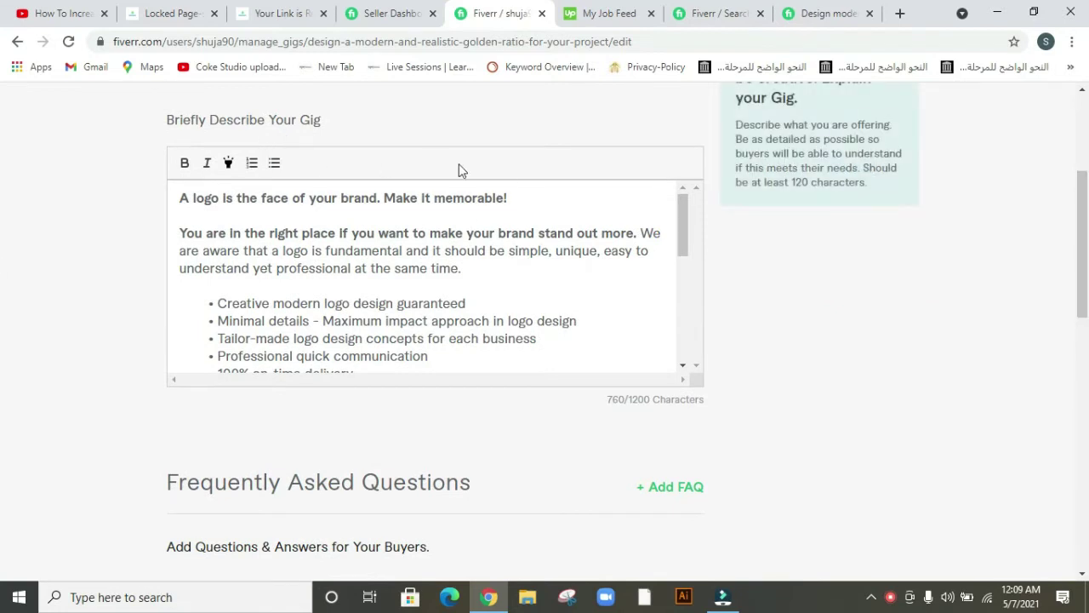
pyautogui.moveTo(686, 234); pyautogui.dragTo(691, 156)
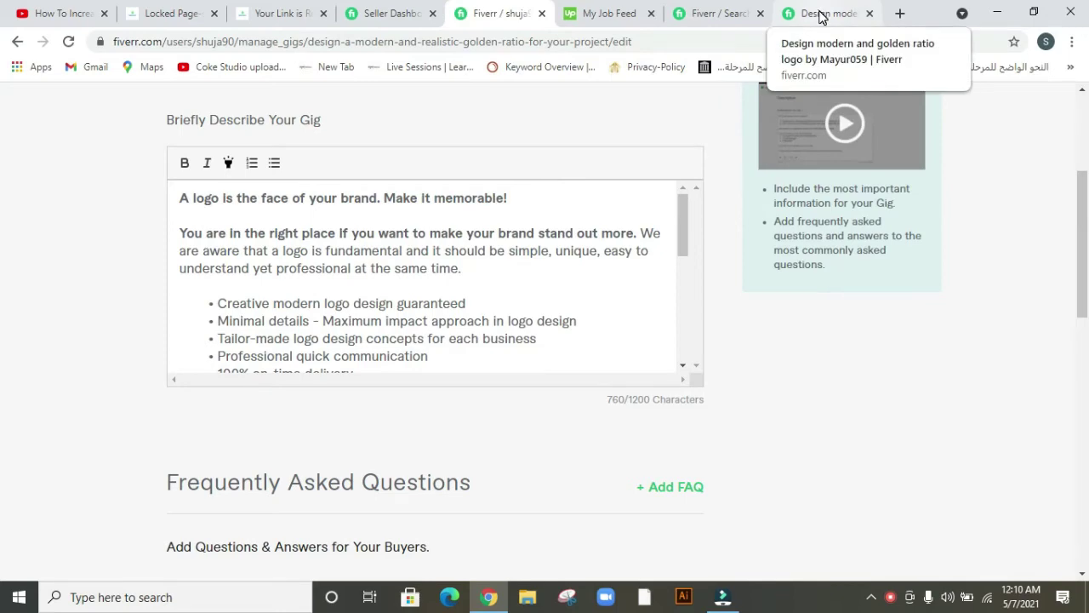
# Compare the competing gig's About This Gig text with the gig's own description, then return to the gig editor.
pyautogui.click(821, 17)
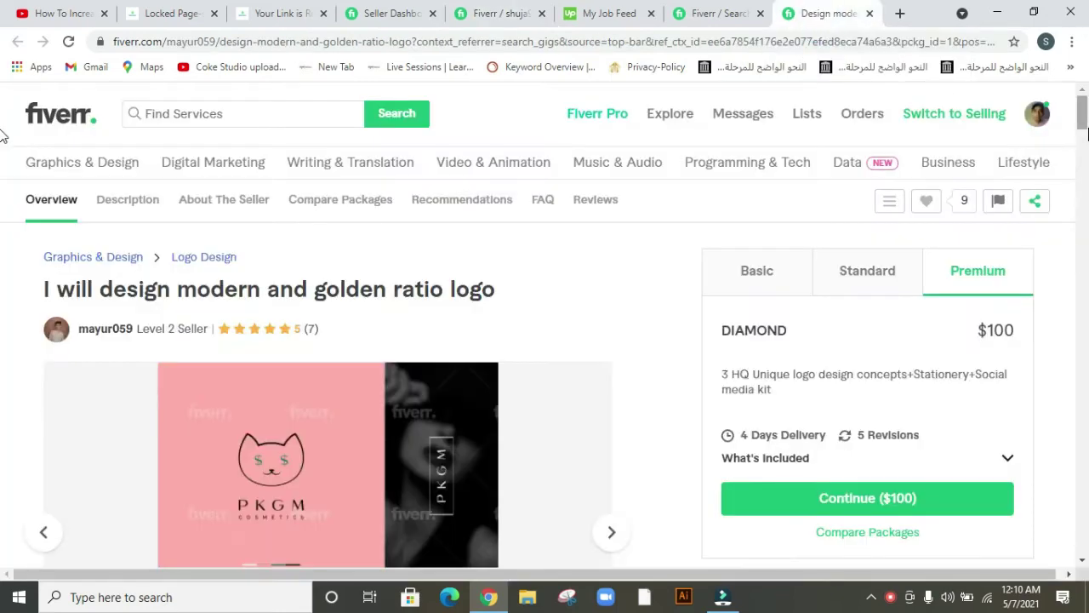
pyautogui.moveTo(1085, 125); pyautogui.dragTo(1085, 173)
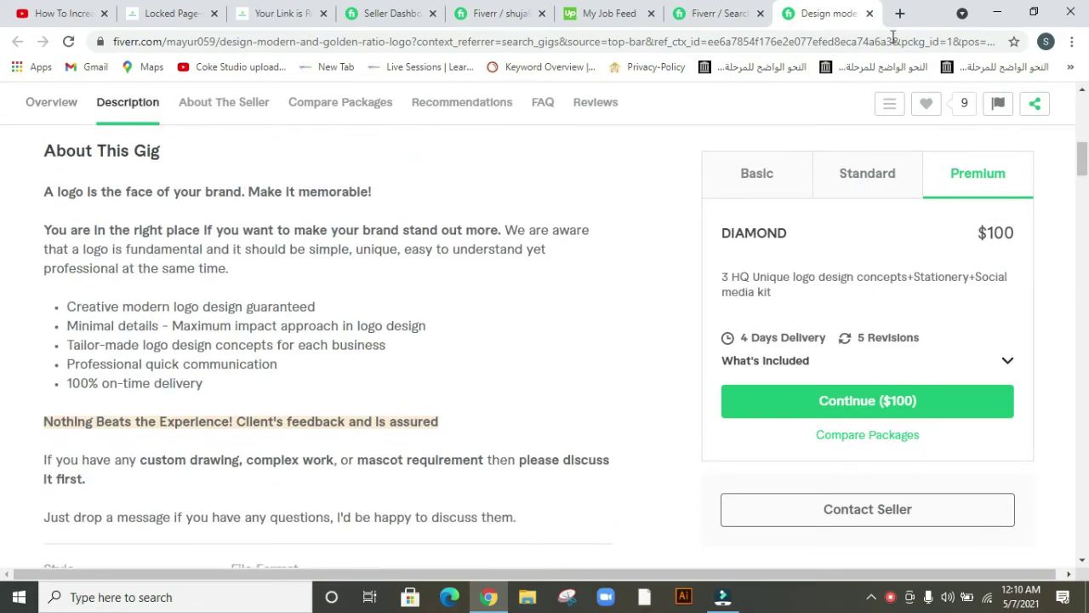
pyautogui.click(504, 13)
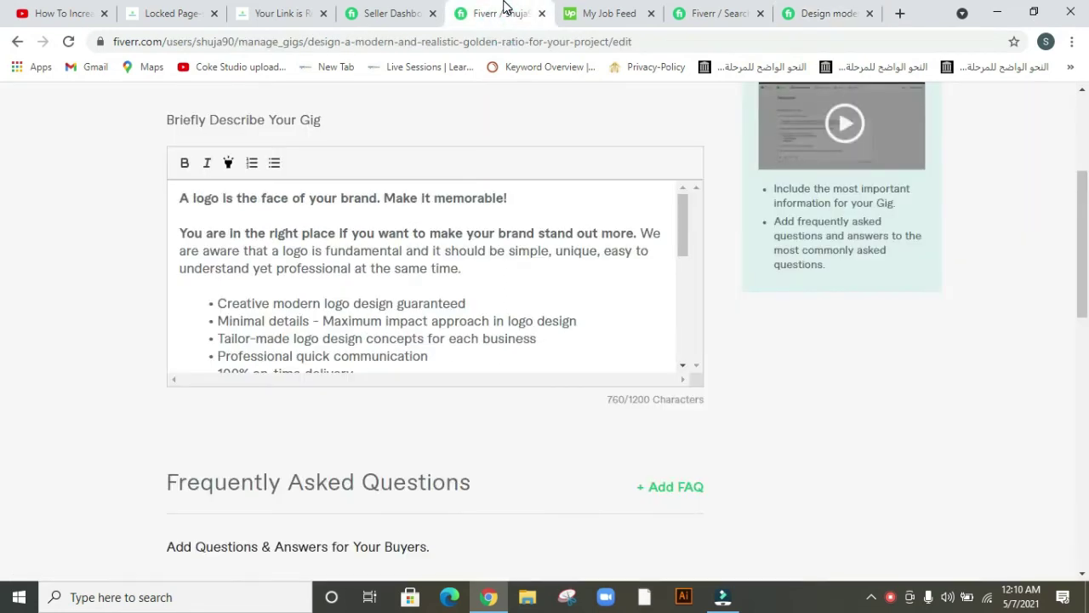
pyautogui.click(787, 8)
pyautogui.moveTo(1085, 169); pyautogui.dragTo(1087, 197)
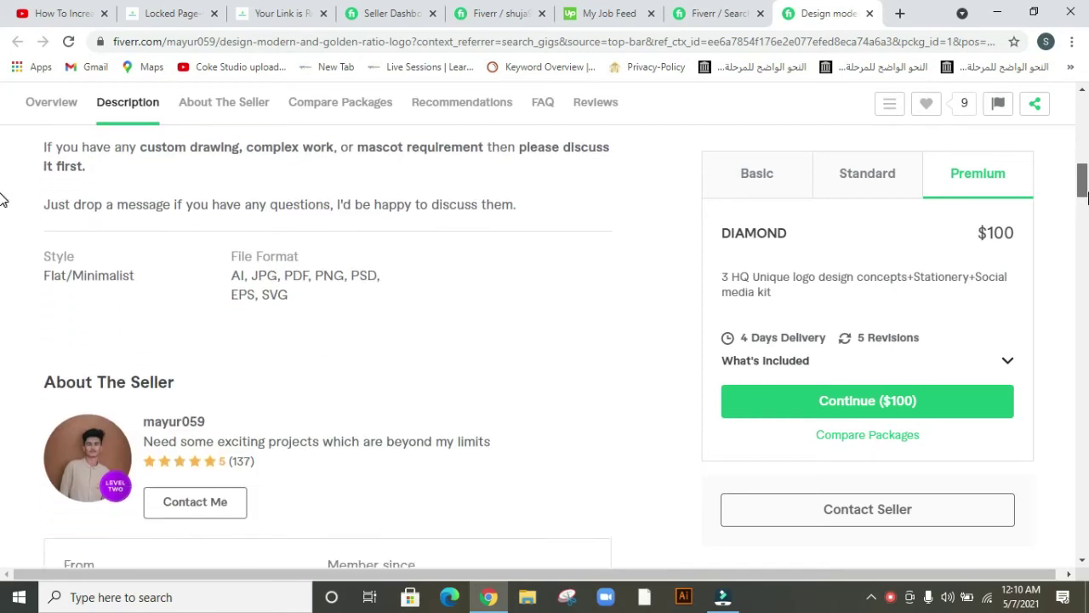
pyautogui.click(519, 10)
# Expand the "What is your design process?" FAQ to review its question and answer, then switch back to the competing gig.
pyautogui.moveTo(1086, 223); pyautogui.dragTo(1086, 276)
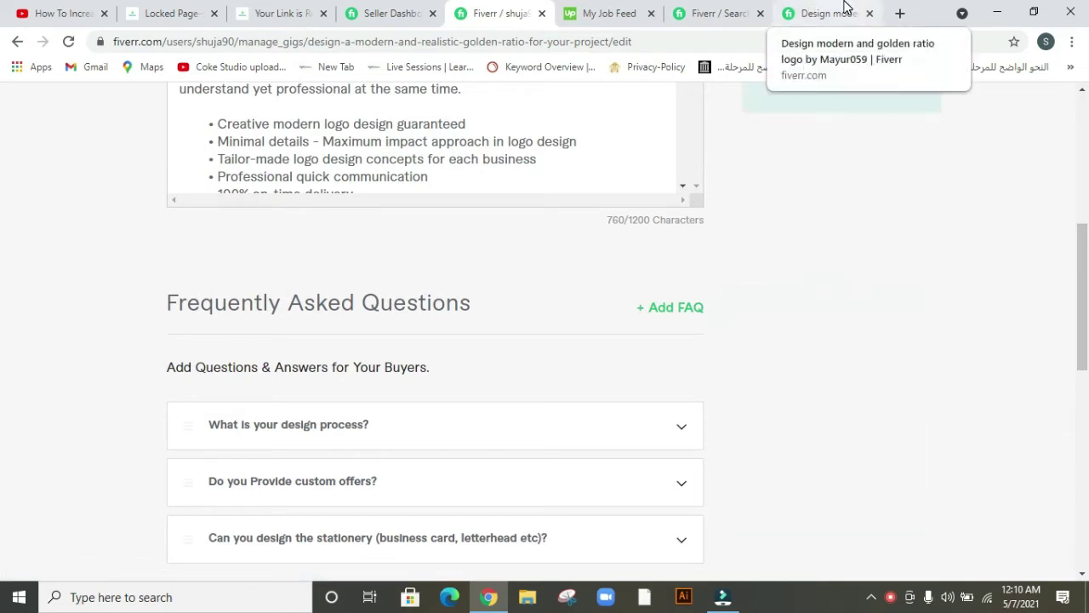
pyautogui.moveTo(1086, 281); pyautogui.dragTo(1086, 332)
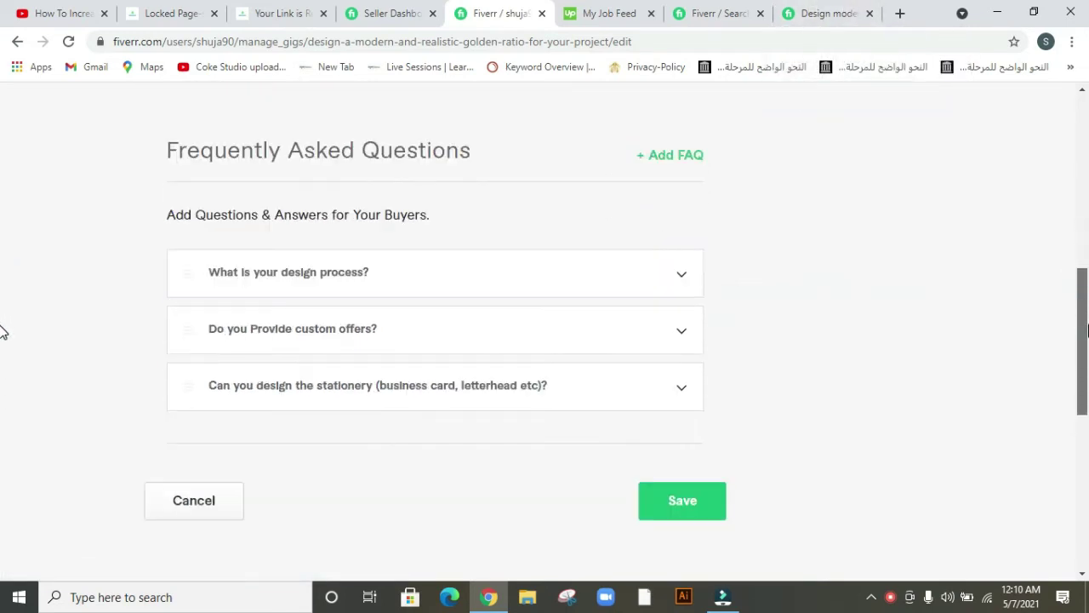
pyautogui.click(661, 290)
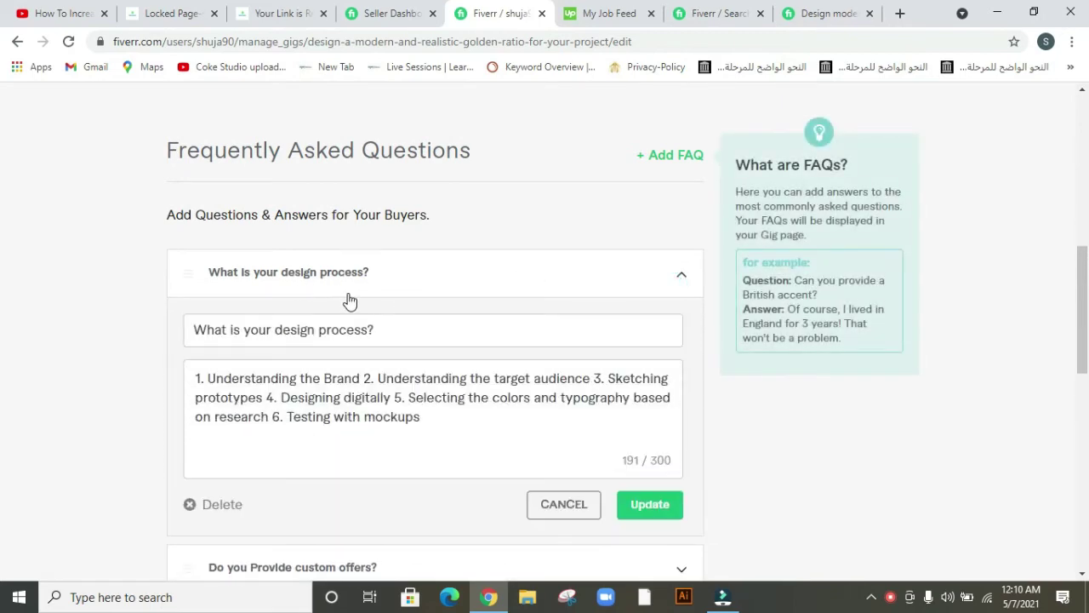
pyautogui.click(386, 335)
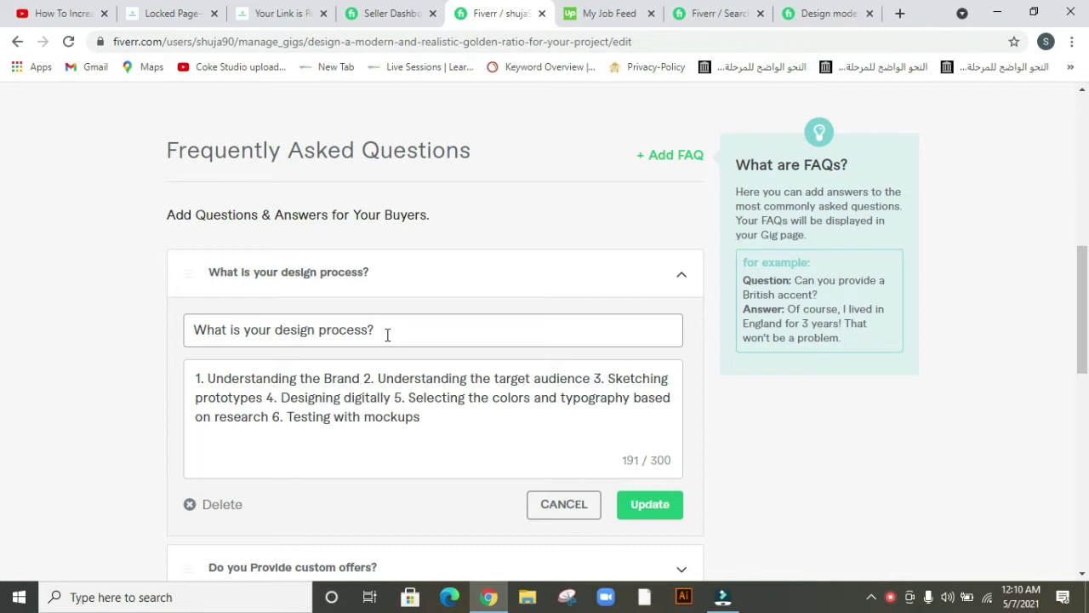
pyautogui.scroll(-1, 2, 341)
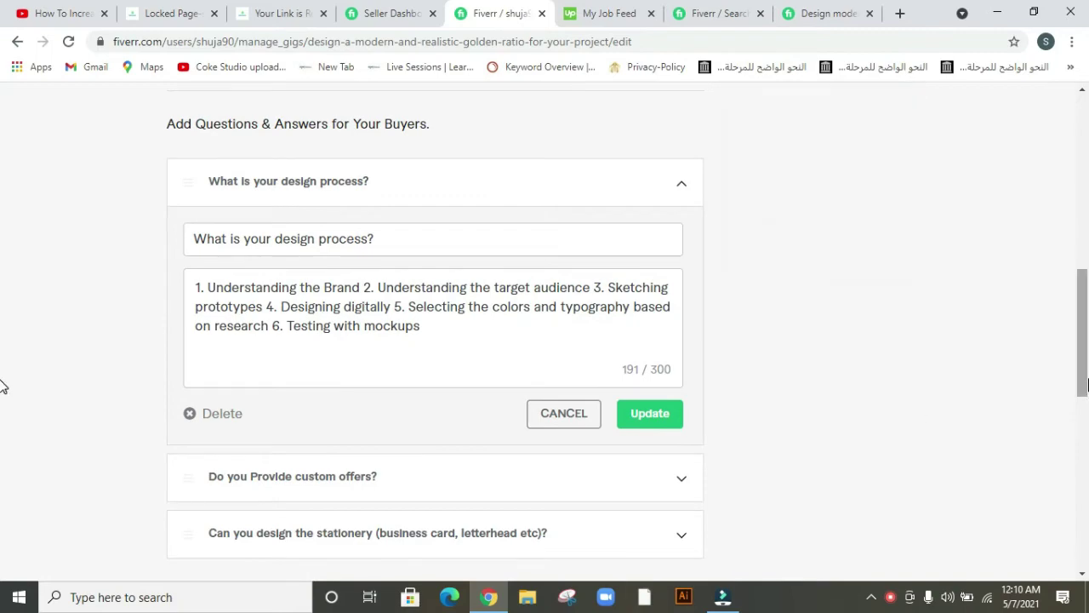
pyautogui.scroll(-1, 3, 382)
pyautogui.click(822, 13)
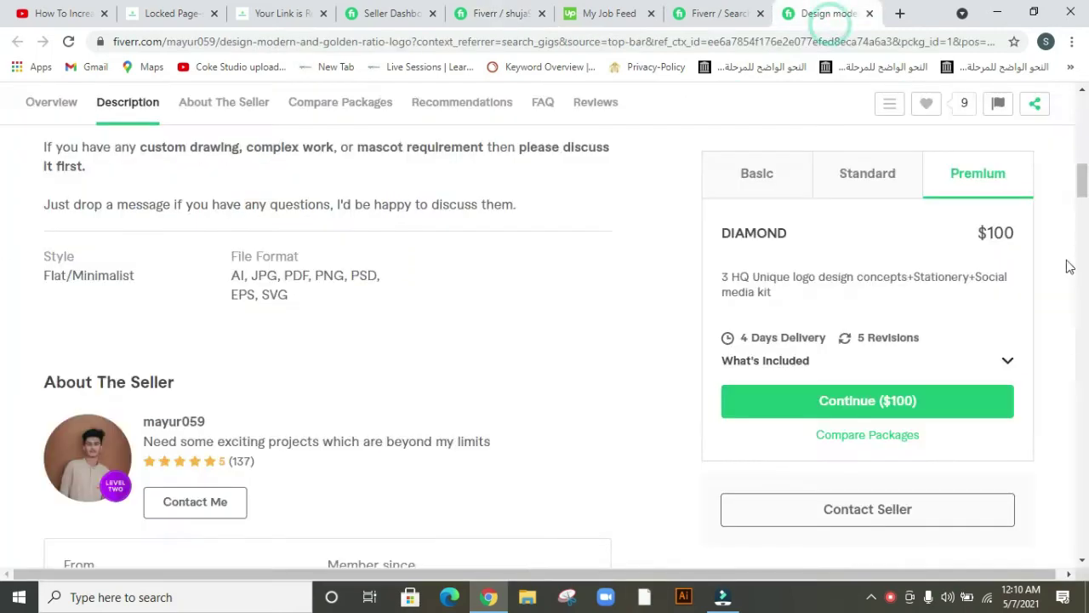
# Examine the competing gig's seller profile and FAQ questions, then return to the gig editor.
pyautogui.scroll(-8, 2, 192)
pyautogui.scroll(5, 2, 192)
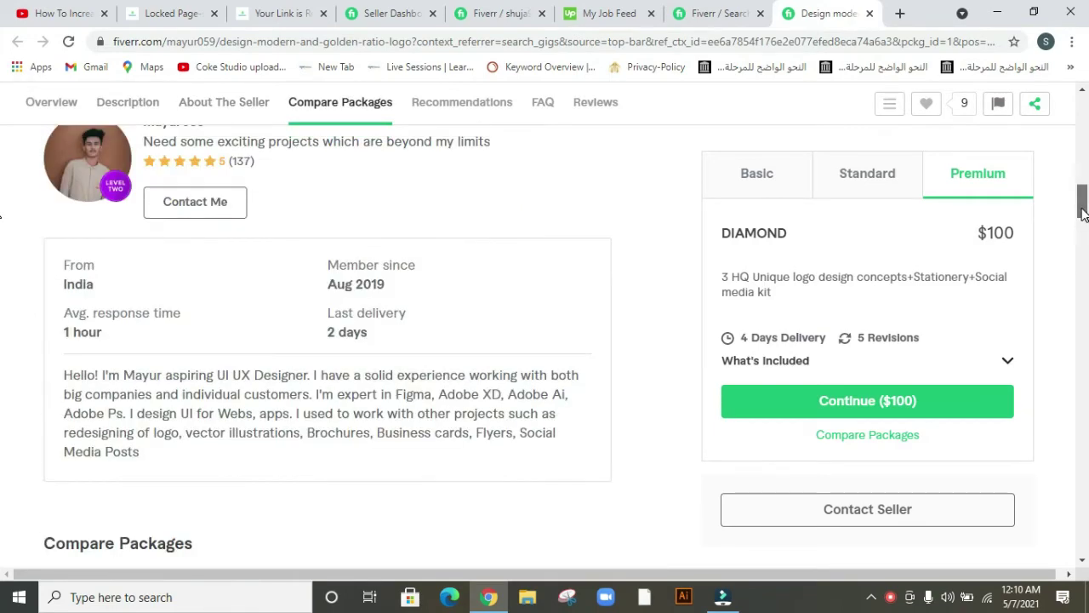
pyautogui.click(540, 112)
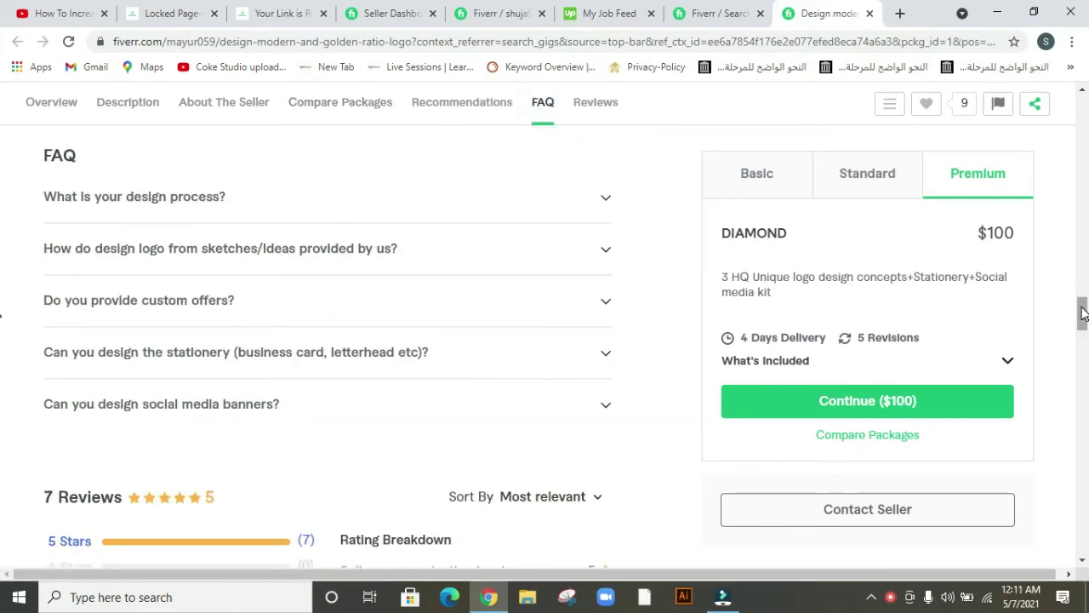
pyautogui.click(502, 13)
# Expand the FAQs on custom offers and stationery design to review their answers, then save the Description & FAQ section.
pyautogui.scroll(-1, 5, 336)
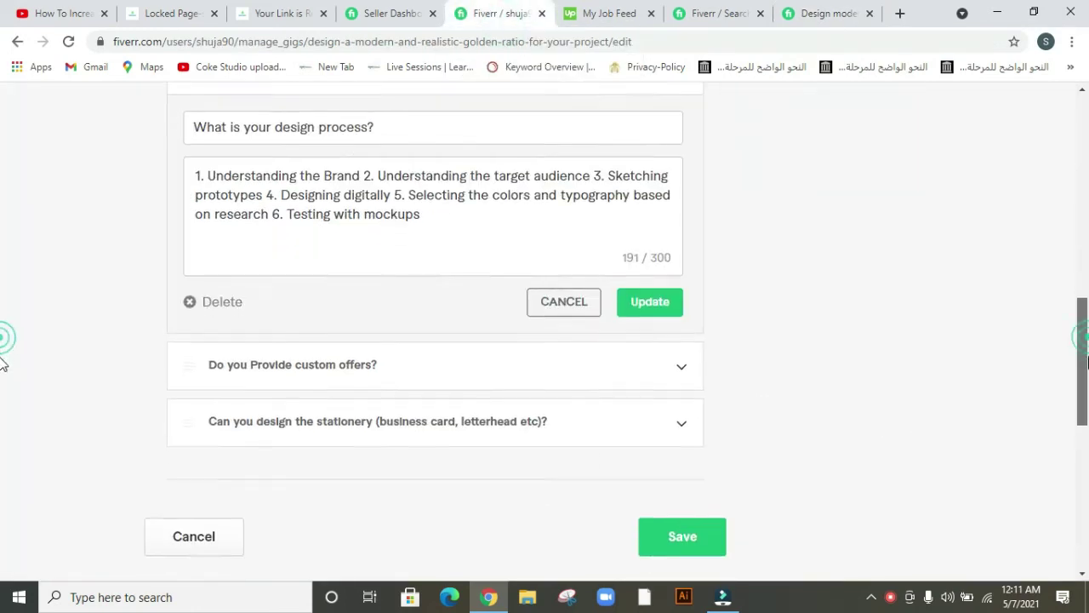
pyautogui.click(684, 288)
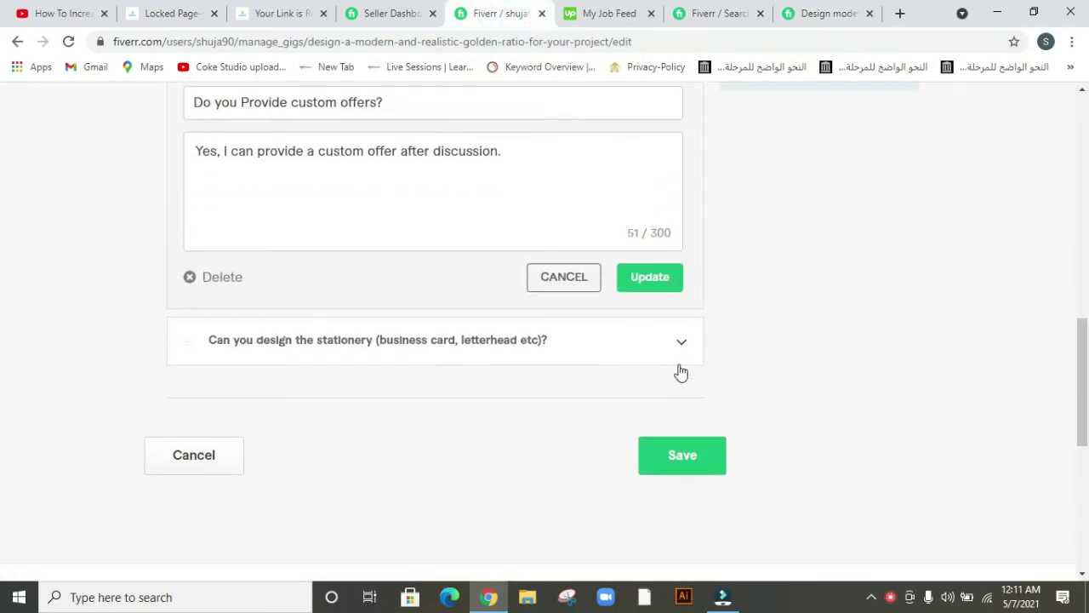
pyautogui.click(676, 358)
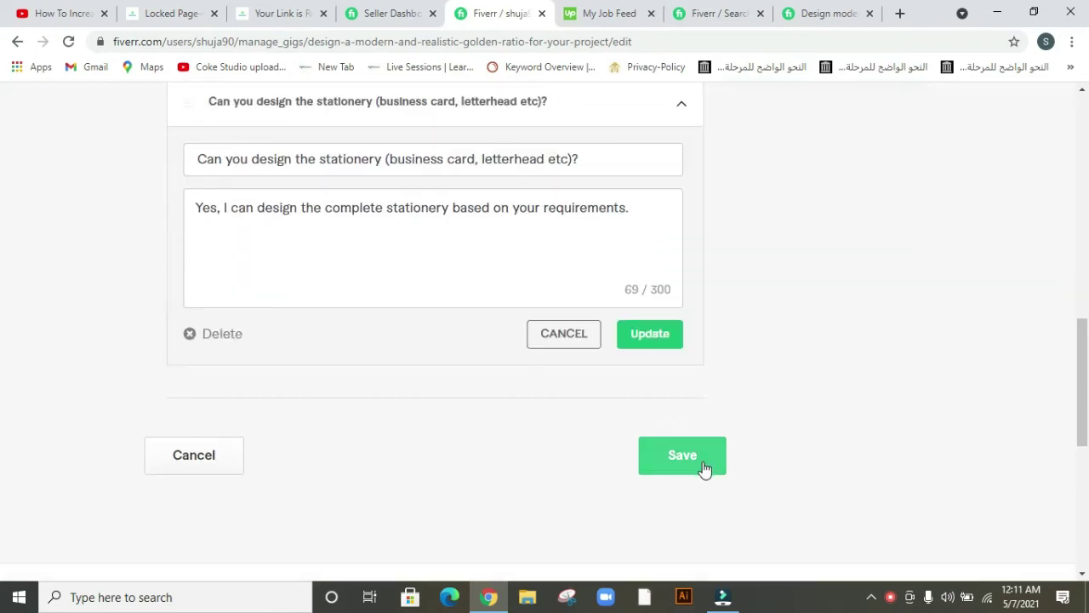
pyautogui.click(703, 470)
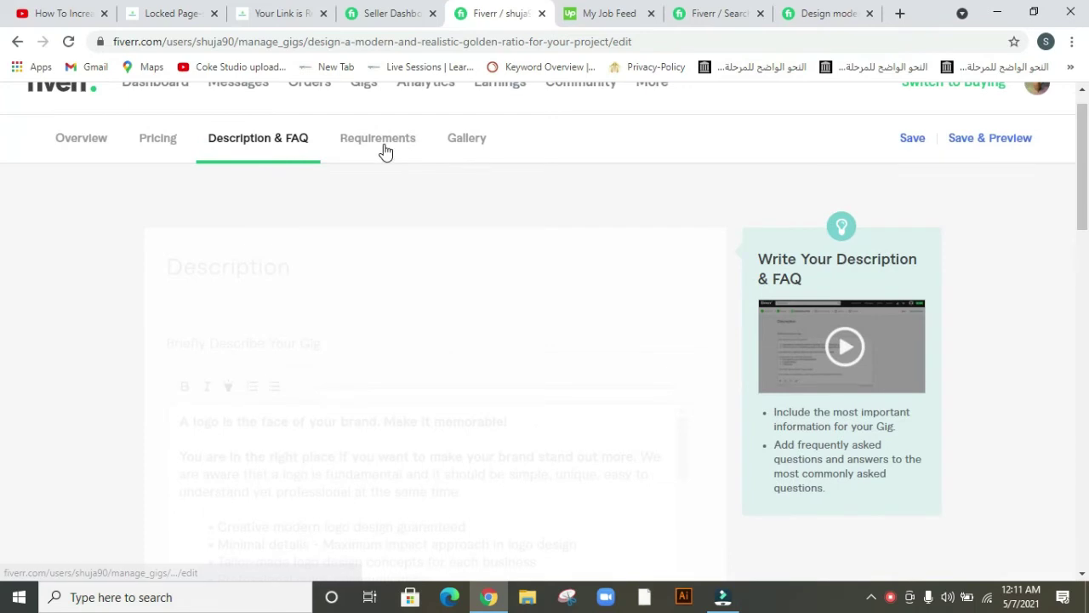
# Open the gig's Requirements section, review the existing free-text buyer question, and save the section.
pyautogui.click(382, 145)
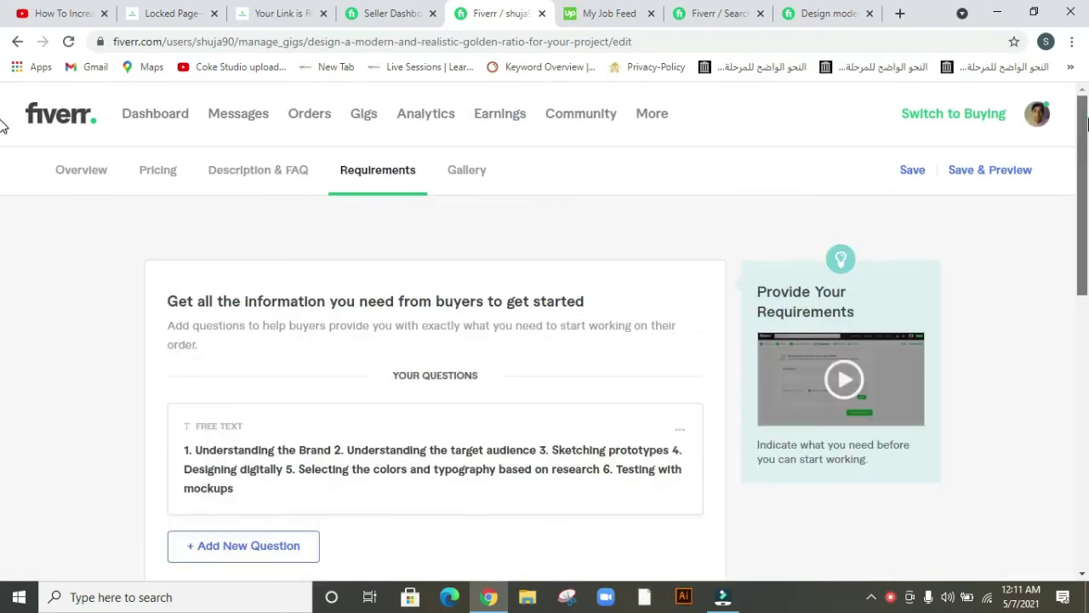
pyautogui.scroll(-1, 2, 153)
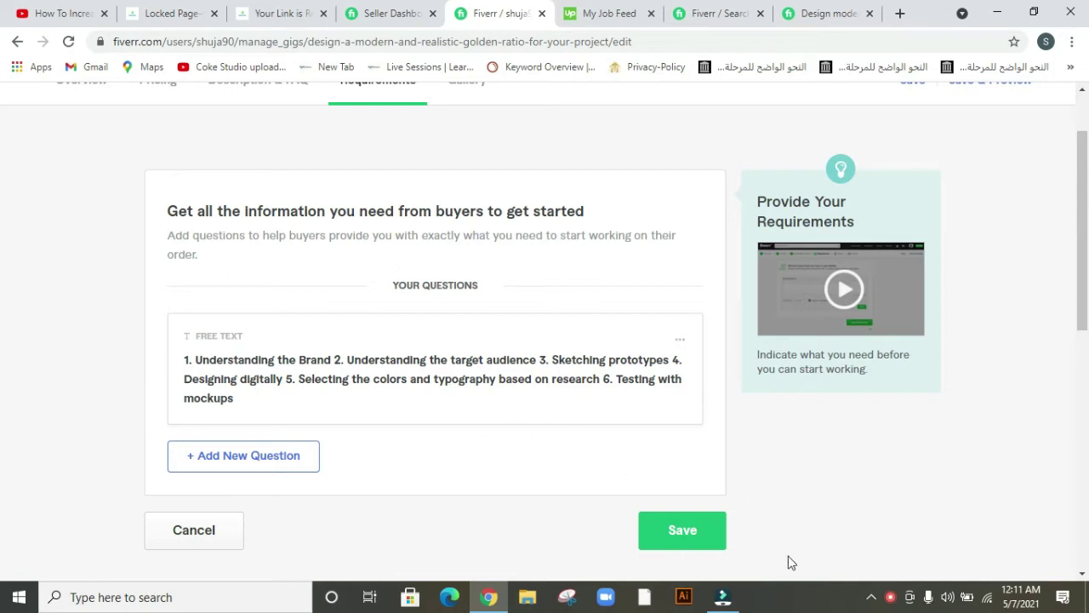
pyautogui.click(713, 539)
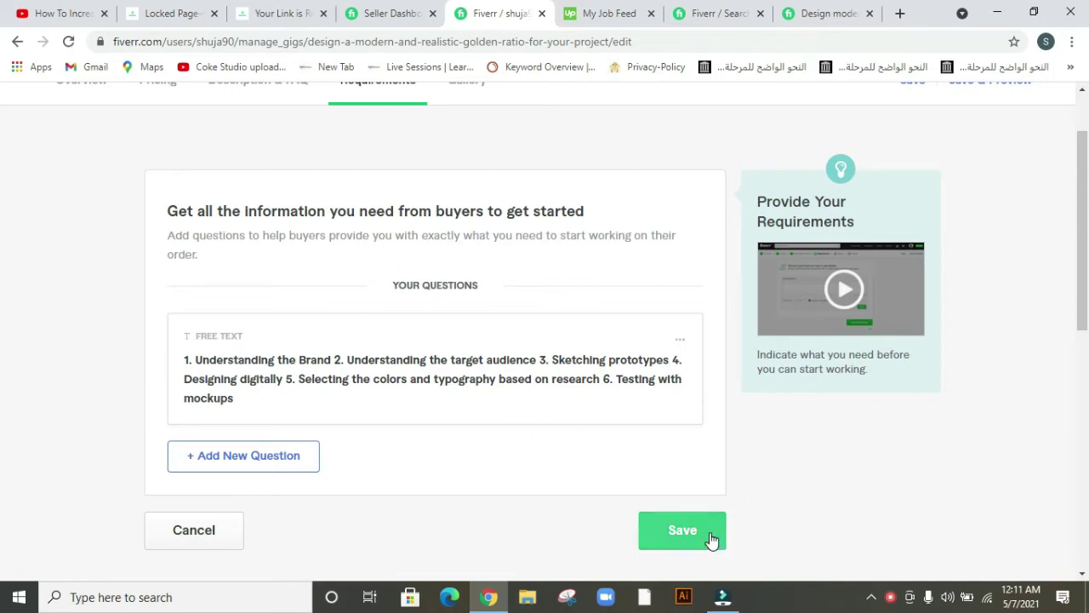
pyautogui.moveTo(1087, 206)
pyautogui.mouseDown()
pyautogui.moveTo(1087, 255)
pyautogui.moveTo(1074, 206)
pyautogui.mouseUp()
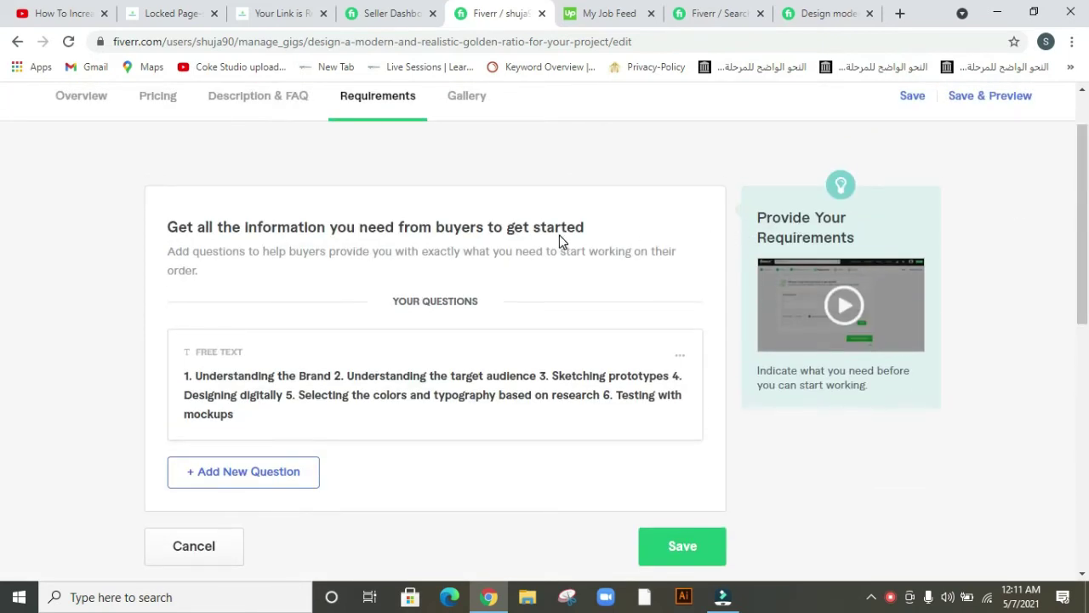
pyautogui.moveTo(1087, 170); pyautogui.dragTo(1087, 217)
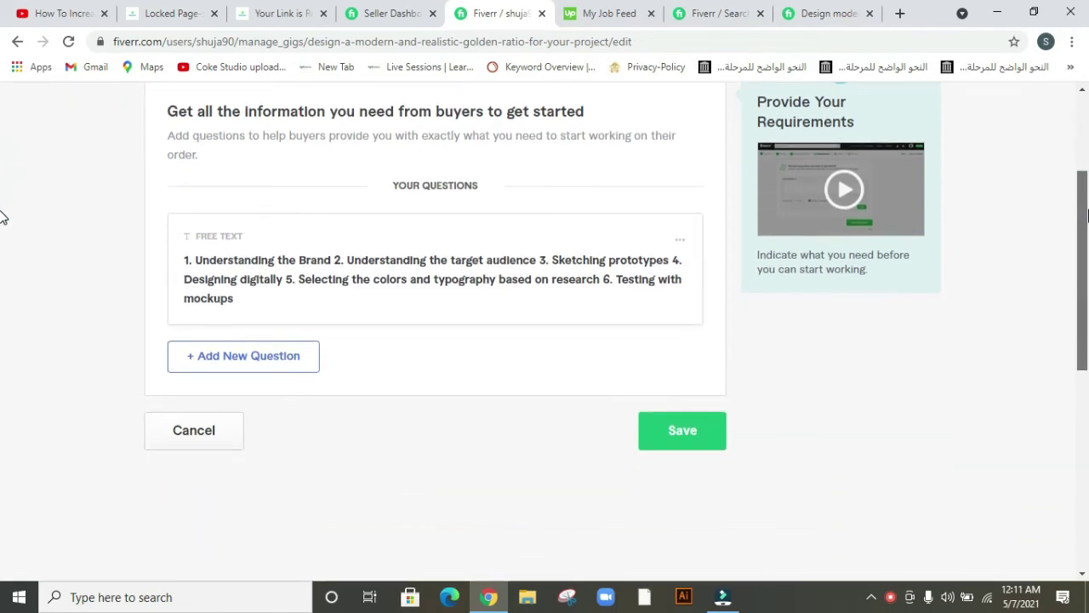
pyautogui.moveTo(1087, 217); pyautogui.dragTo(1087, 217)
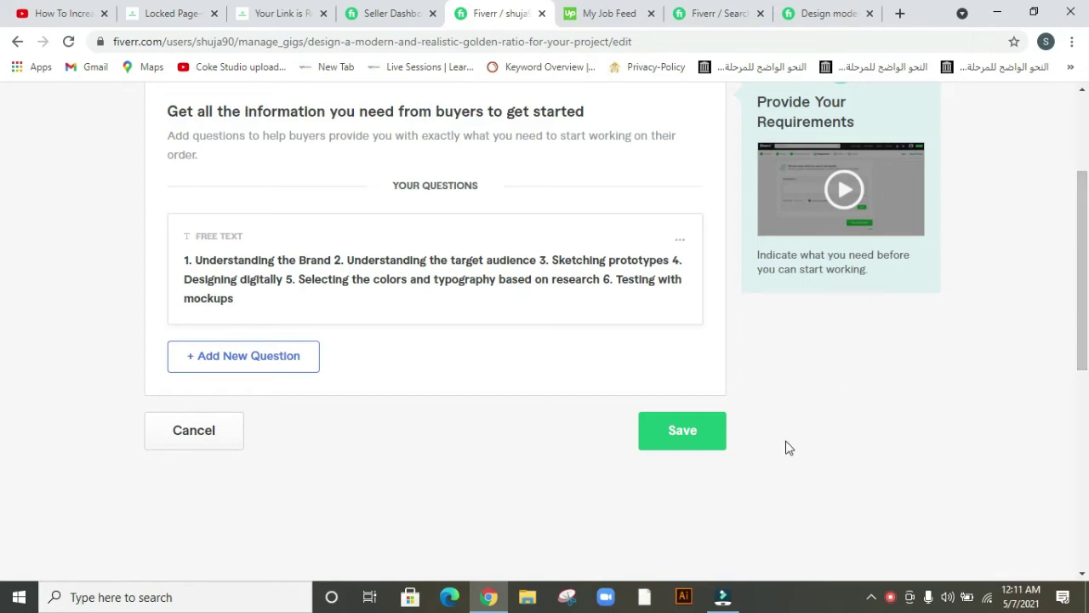
pyautogui.click(708, 449)
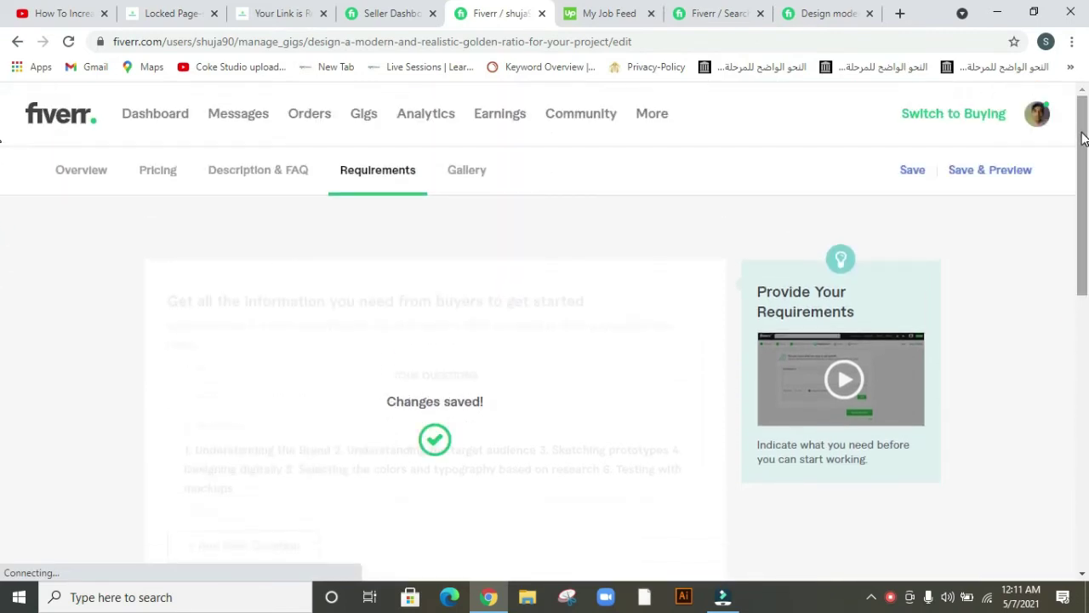
# Open the gig's Gallery section and review its images and video area.
pyautogui.click(467, 181)
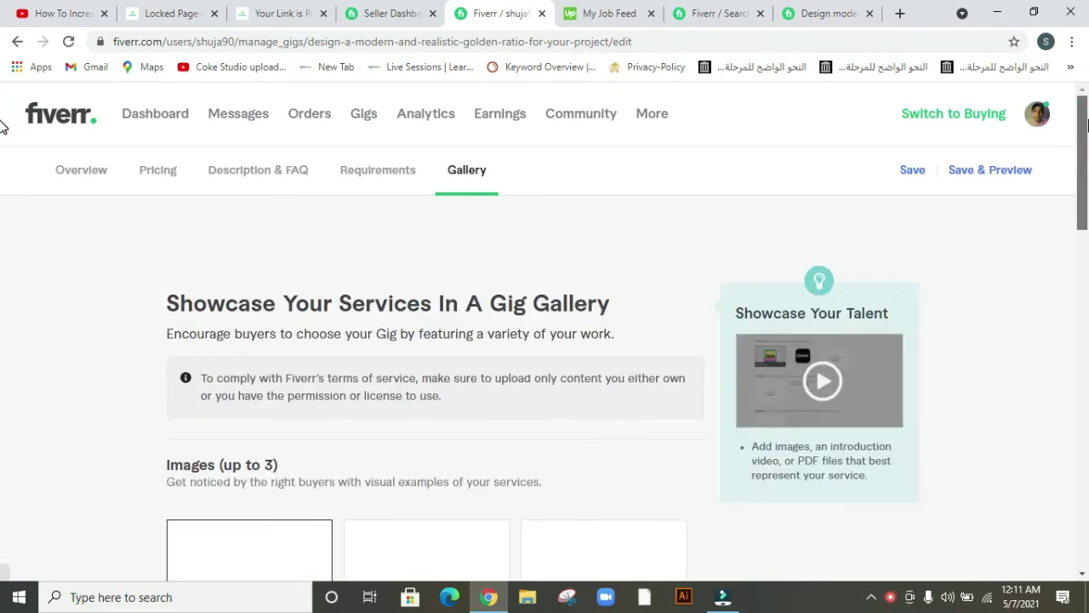
pyautogui.scroll(-3, 2, 136)
pyautogui.scroll(-1, 1087, 176)
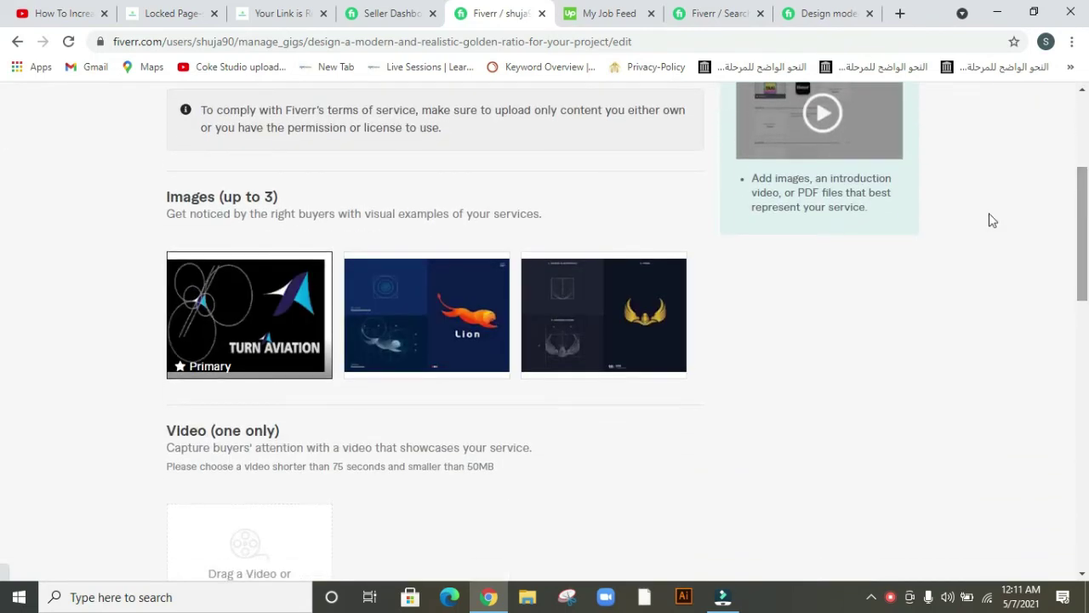
pyautogui.moveTo(1085, 202); pyautogui.dragTo(1071, 236)
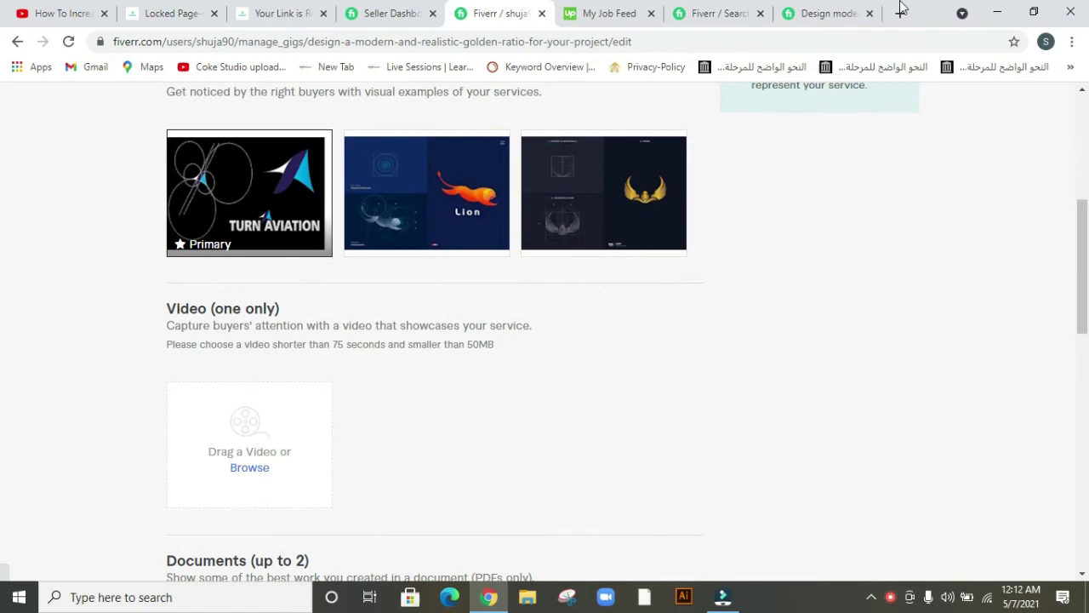
# Browse the competing gig's gallery images for comparison, then return to the gig editor's gallery.
pyautogui.click(822, 10)
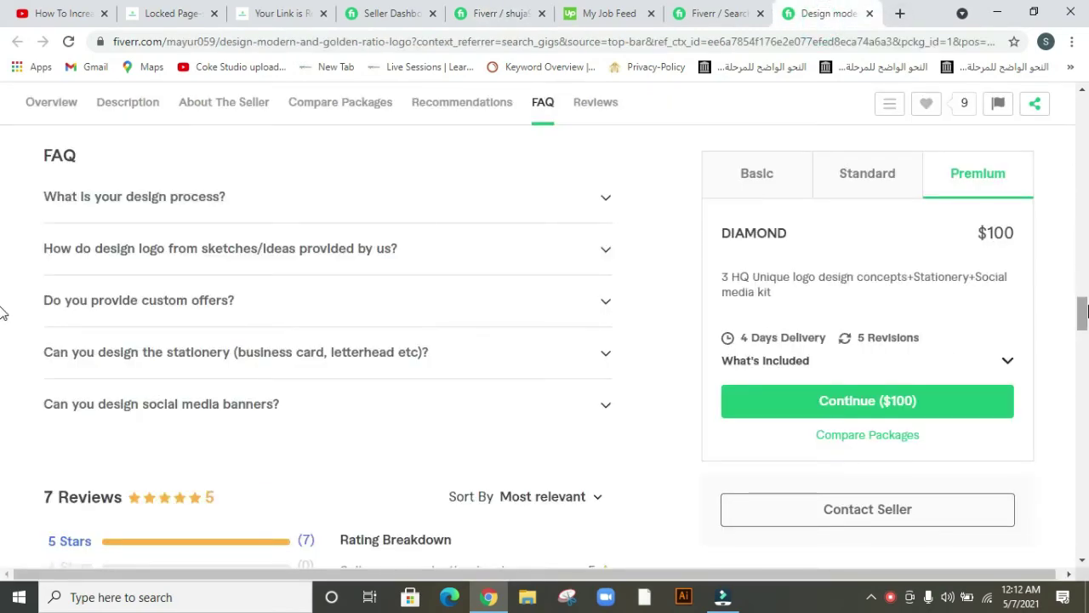
pyautogui.moveTo(1079, 298); pyautogui.dragTo(1074, 147)
pyautogui.moveTo(1085, 94); pyautogui.dragTo(1085, 88)
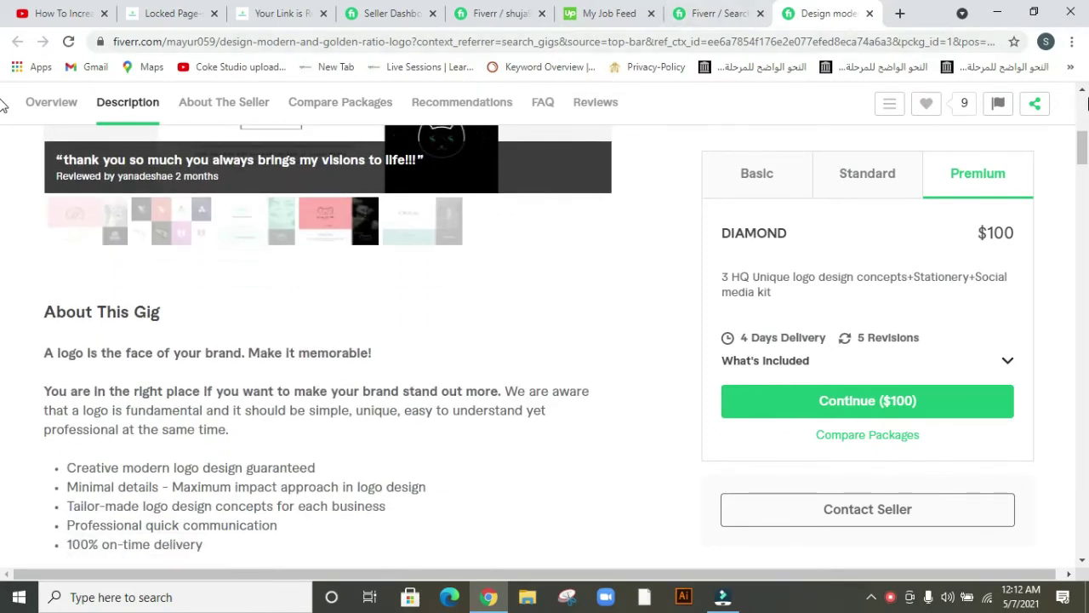
pyautogui.click(618, 462)
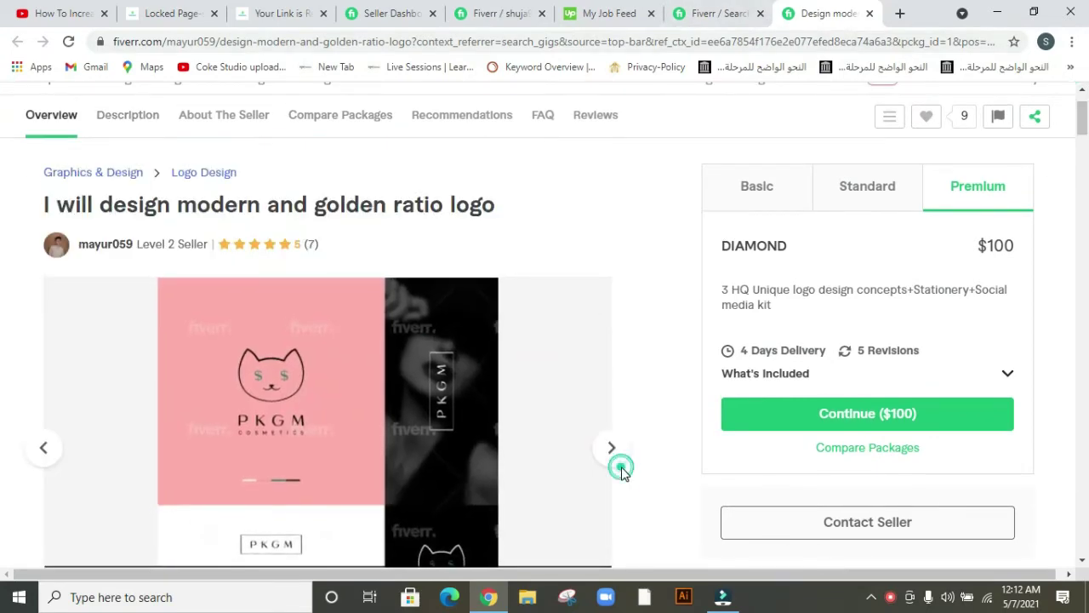
pyautogui.click(618, 461)
pyautogui.click(617, 461)
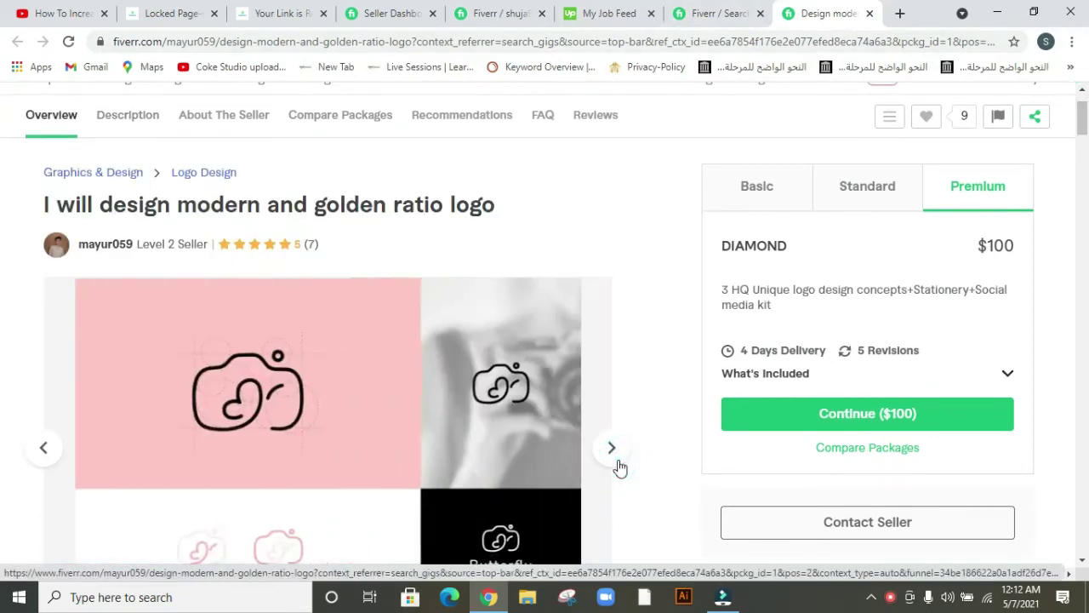
pyautogui.click(618, 461)
pyautogui.click(502, 12)
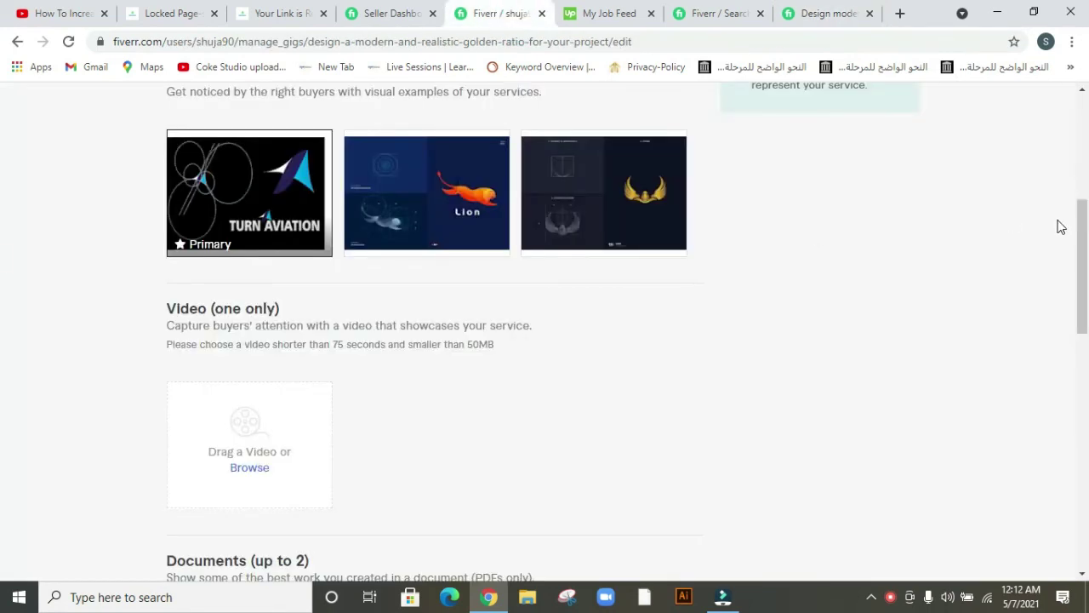
# Review the gallery's image, video and PDF document sections, then save the gallery.
pyautogui.moveTo(1087, 252); pyautogui.dragTo(1074, 352)
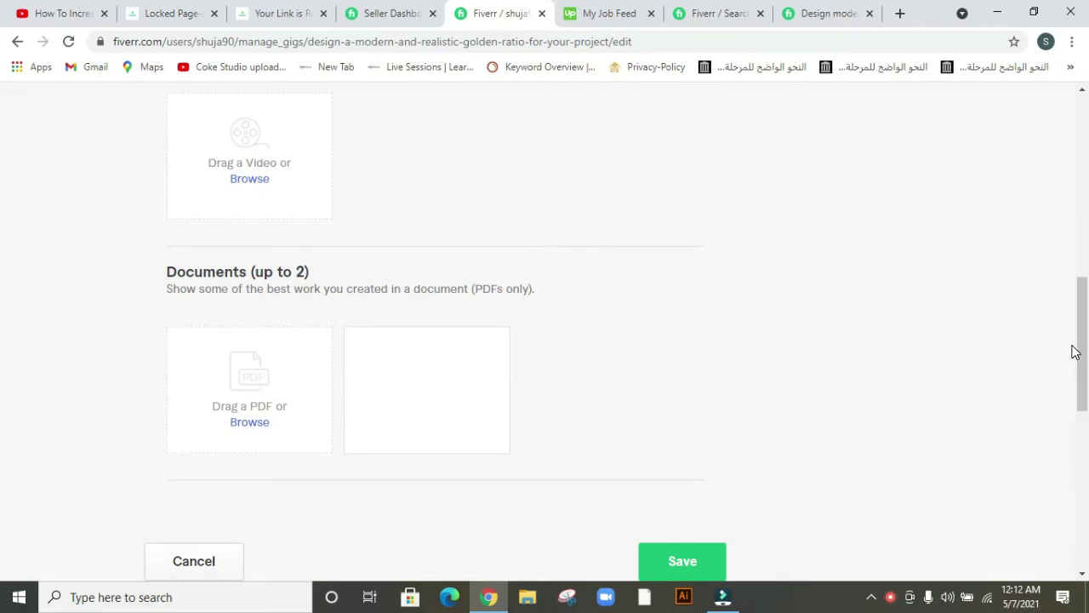
pyautogui.moveTo(1084, 354); pyautogui.dragTo(1061, 281)
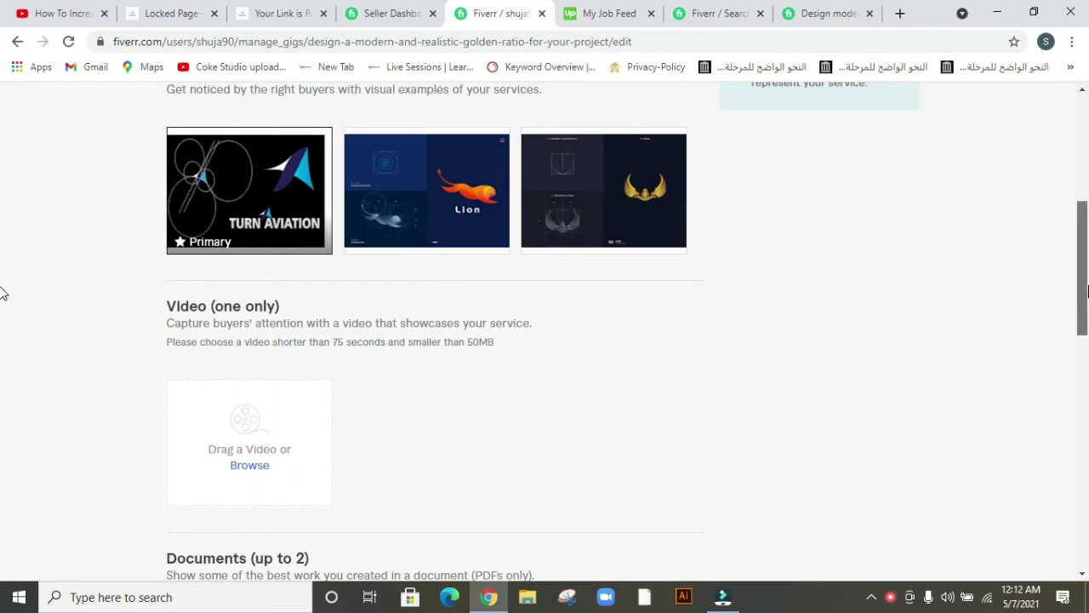
pyautogui.moveTo(1087, 289)
pyautogui.mouseDown()
pyautogui.moveTo(1086, 247)
pyautogui.moveTo(1086, 269)
pyautogui.mouseUp()
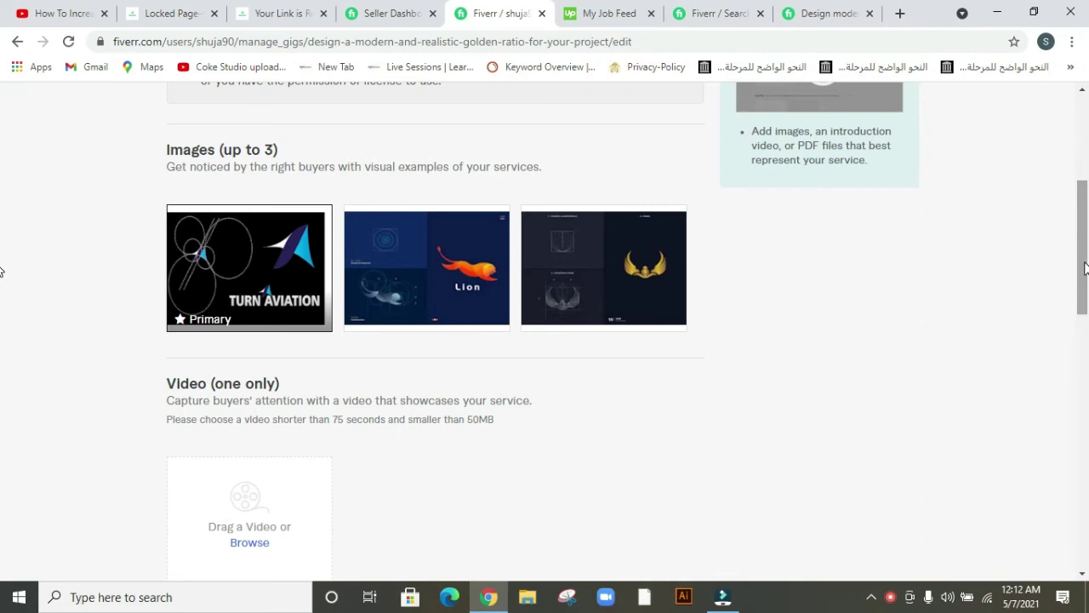
pyautogui.moveTo(1086, 269); pyautogui.dragTo(1084, 390)
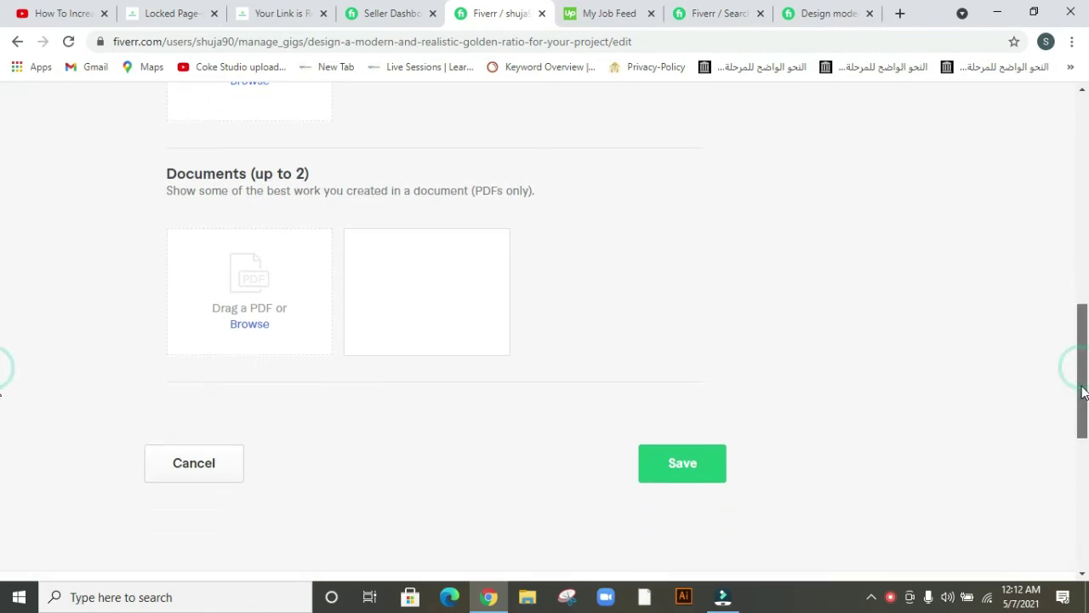
pyautogui.click(689, 464)
pyautogui.click(500, 14)
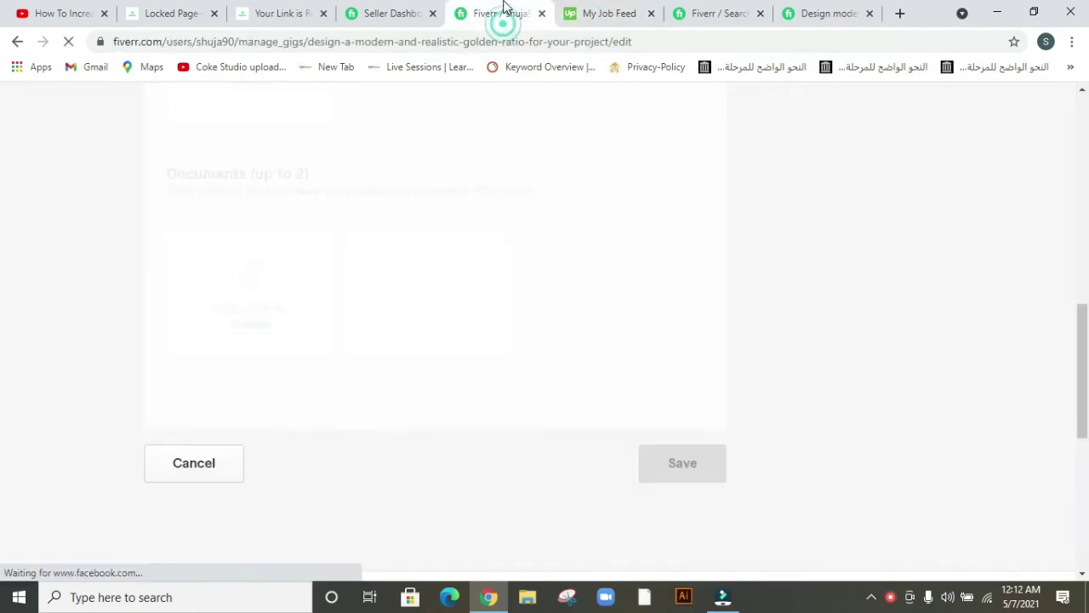
# Recheck the saved gallery's contents, then view the gig's public page.
pyautogui.moveTo(1088, 385); pyautogui.dragTo(1071, 205)
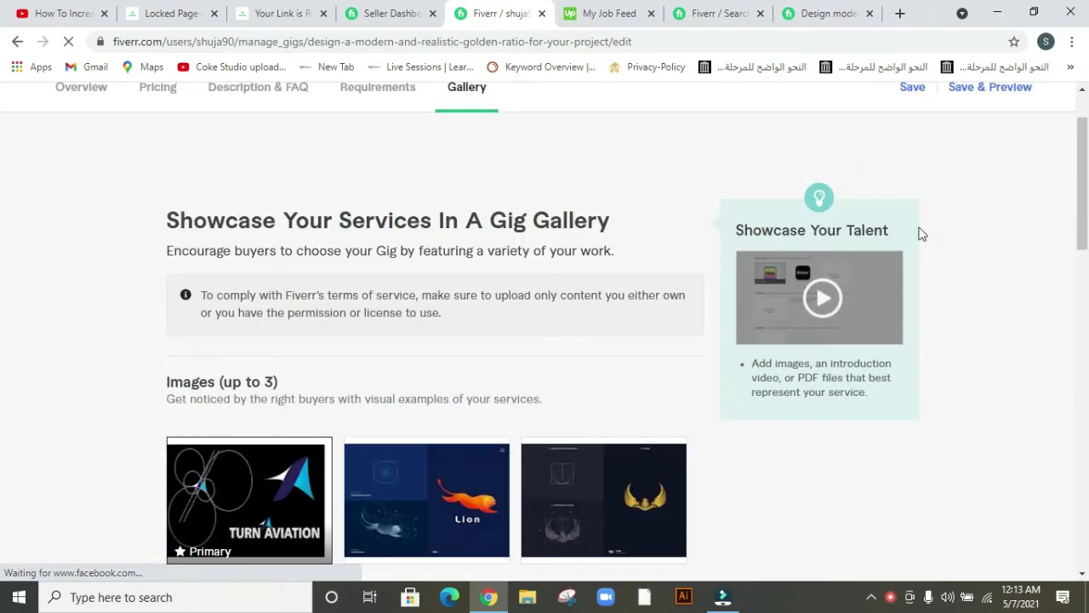
pyautogui.moveTo(1087, 220); pyautogui.dragTo(1088, 185)
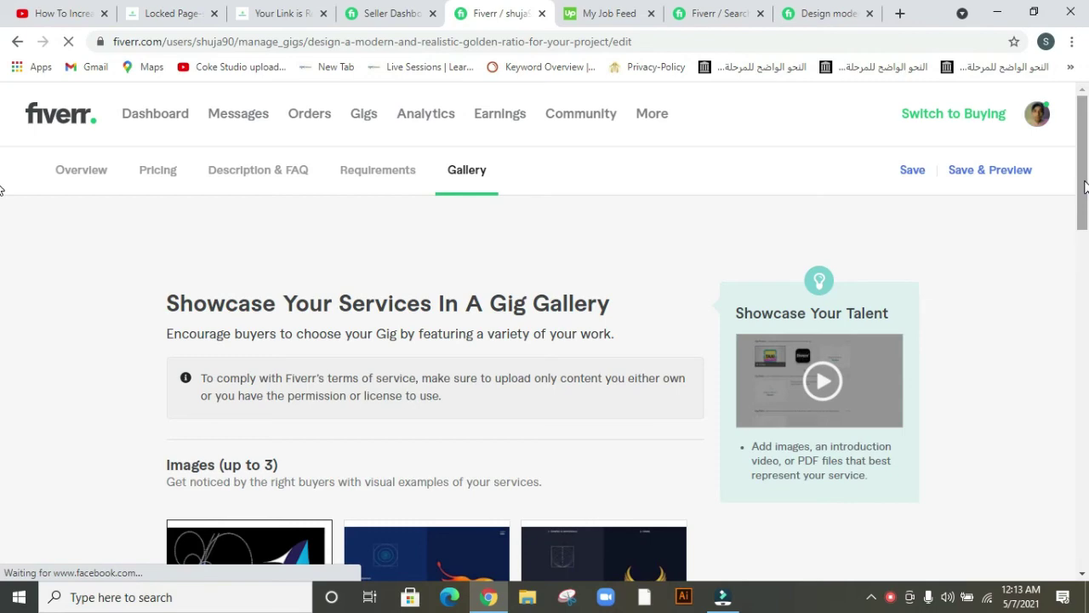
pyautogui.moveTo(1084, 187); pyautogui.dragTo(1083, 316)
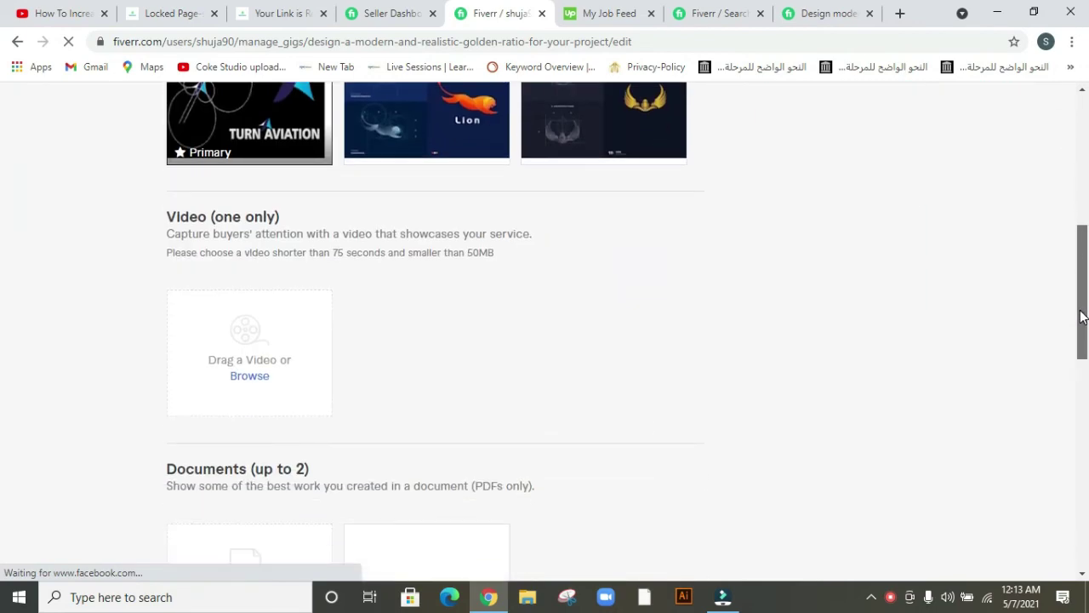
pyautogui.scroll(6, 5, 165)
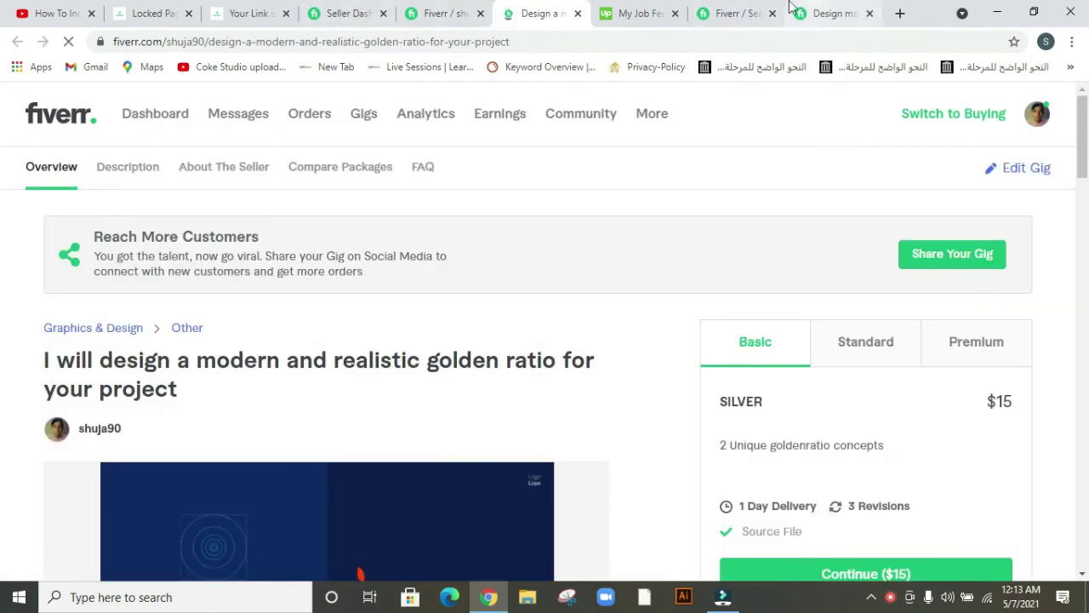
# Return to the golden ratio search results and go from there to Fiverr's buyer home page.
pyautogui.click(731, 14)
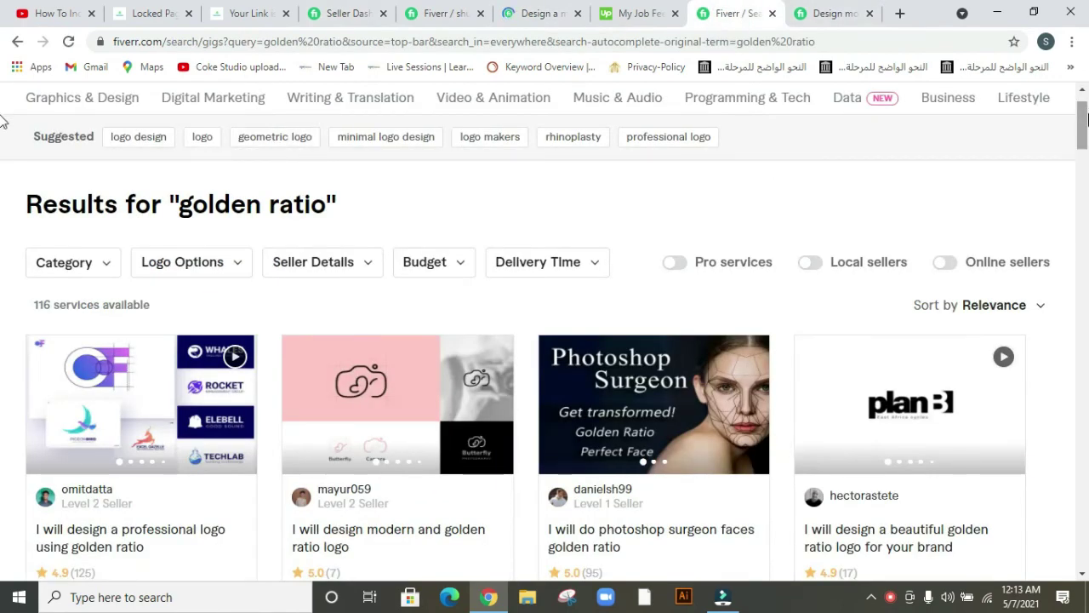
pyautogui.scroll(1, 2, 120)
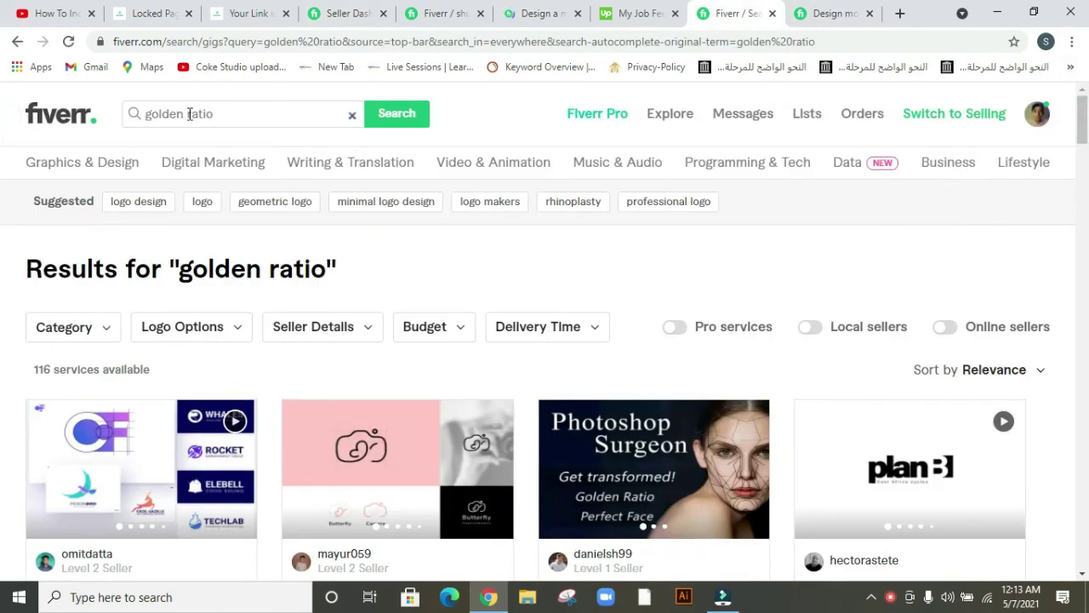
pyautogui.click(53, 116)
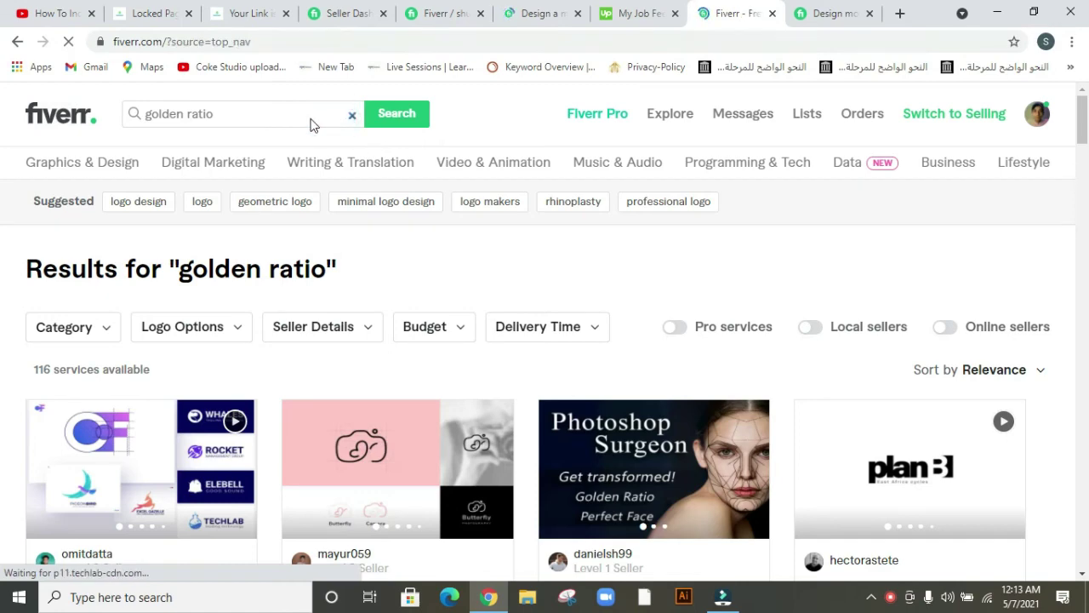
# Search the services for "lden ratio" and look over the listed gigs.
pyautogui.click(302, 115)
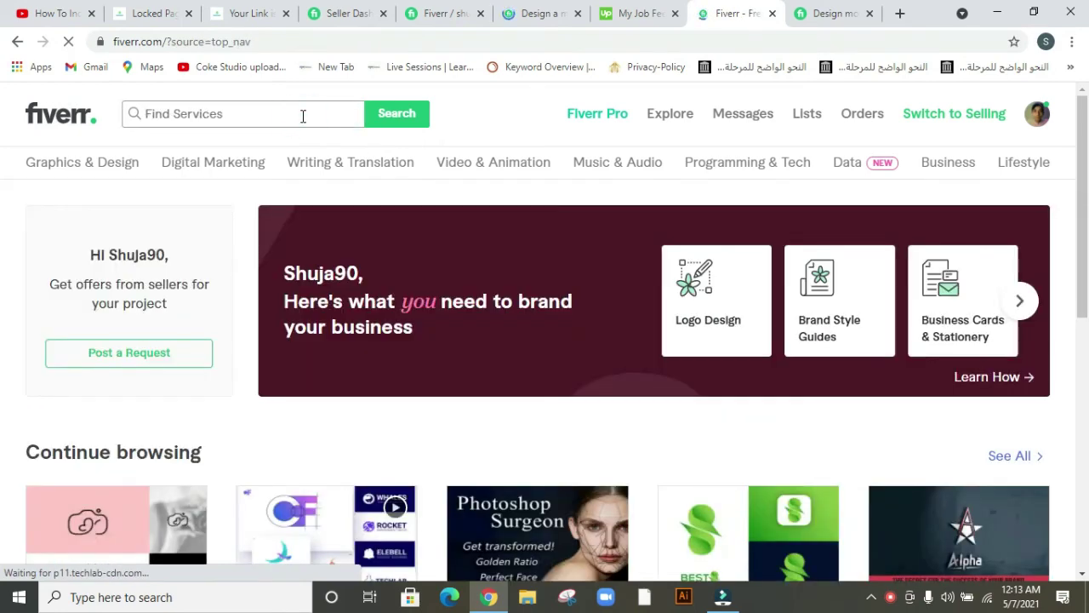
pyautogui.write('Iden')
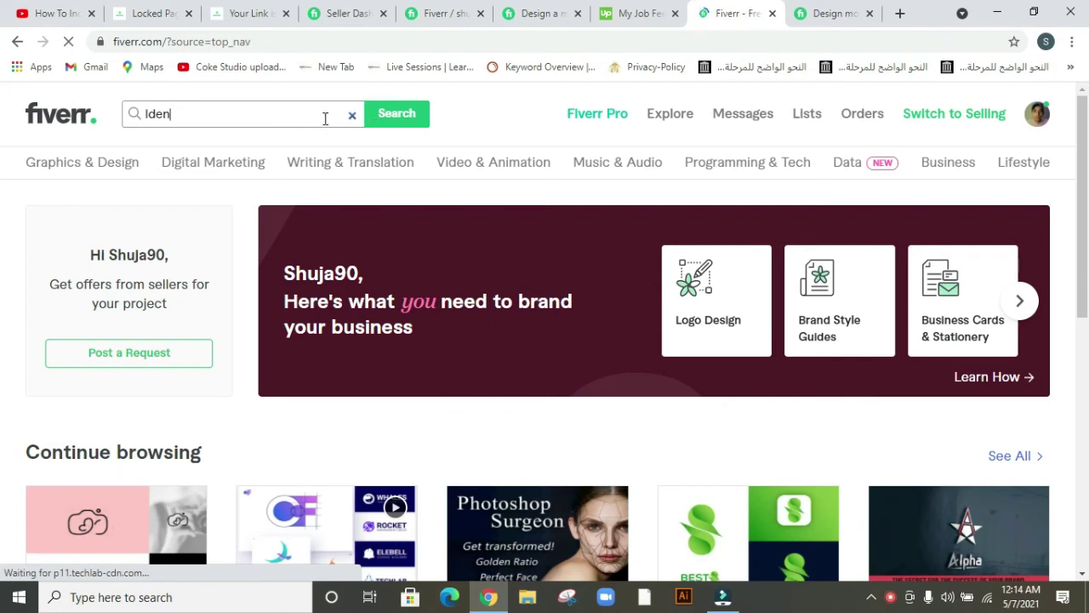
pyautogui.write('ratio')
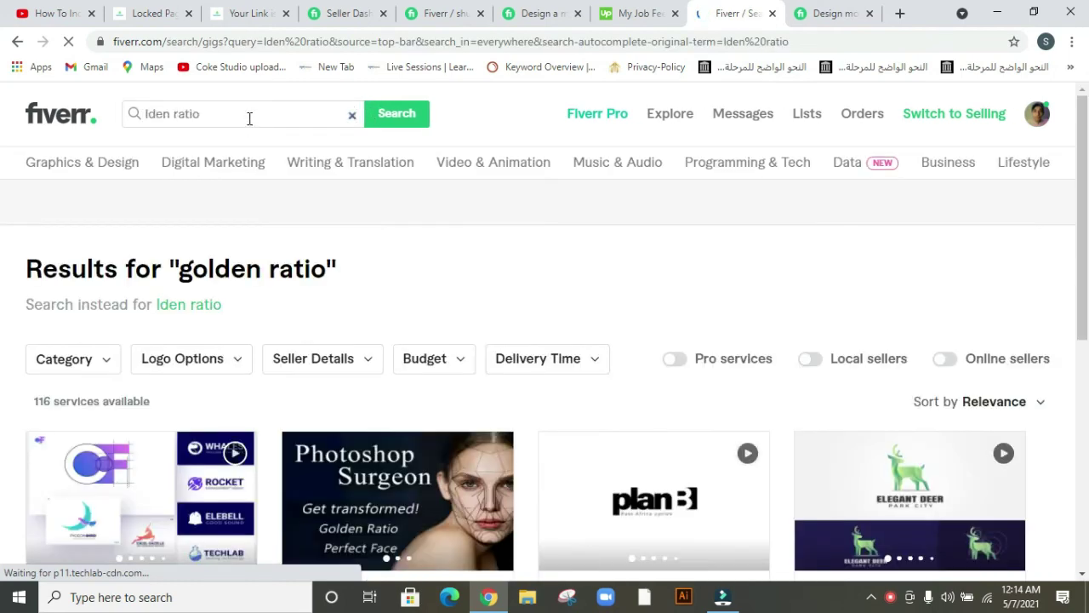
pyautogui.moveTo(1084, 139); pyautogui.dragTo(1084, 250)
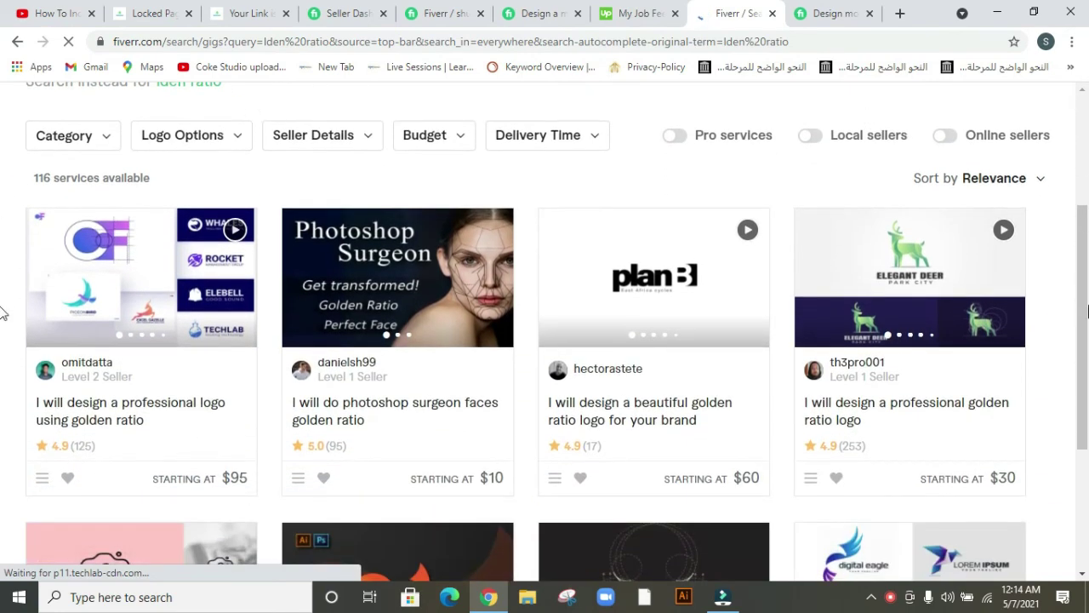
pyautogui.scroll(3, 3, 313)
# Replace the search phrase with "golden ratio" and search the services again.
pyautogui.click(293, 108)
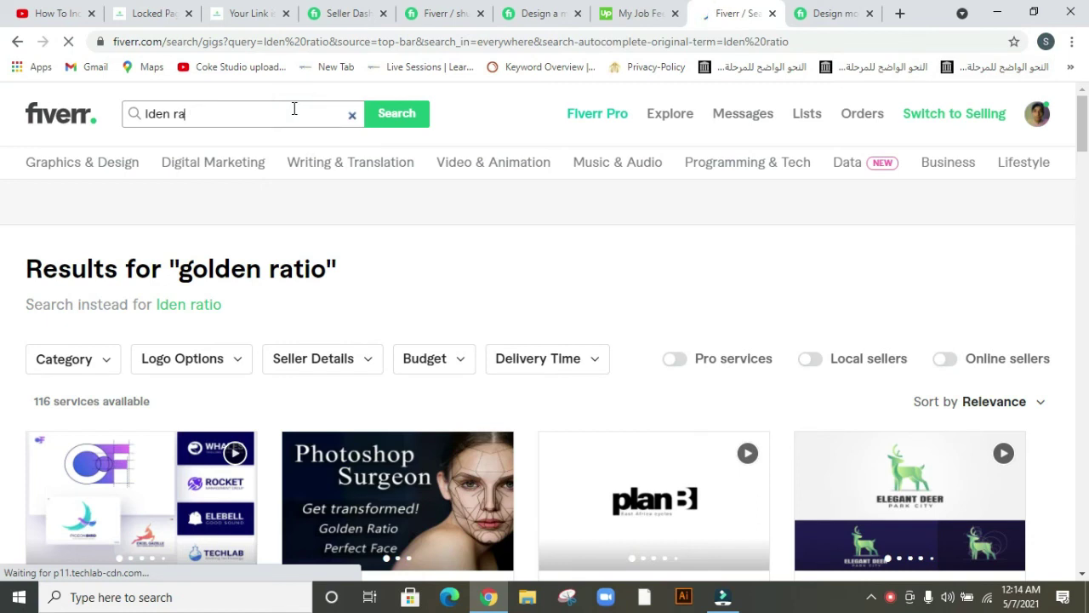
pyautogui.press('BackSpace')
pyautogui.press('BackSpace')
pyautogui.press('BackSpace')
pyautogui.press('BackSpace')
pyautogui.press('BackSpace')
pyautogui.press('BackSpace')
pyautogui.press('BackSpace')
pyautogui.write('golden ratio')
pyautogui.press('Return')
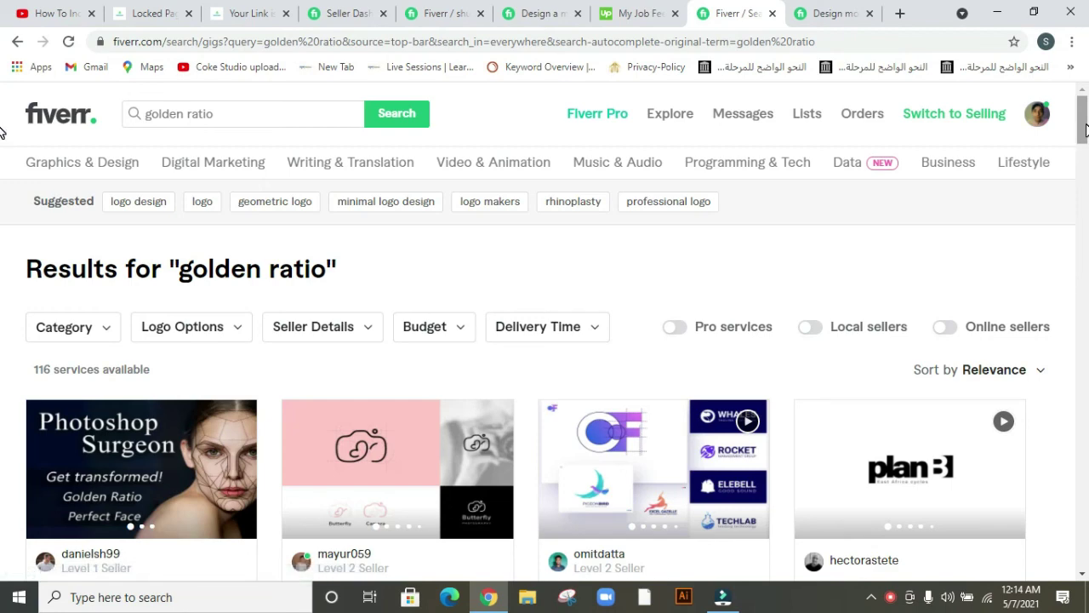
# Browse the first page of golden ratio results, then go to page 2 to look for the edited gig.
pyautogui.moveTo(1085, 128); pyautogui.dragTo(1068, 478)
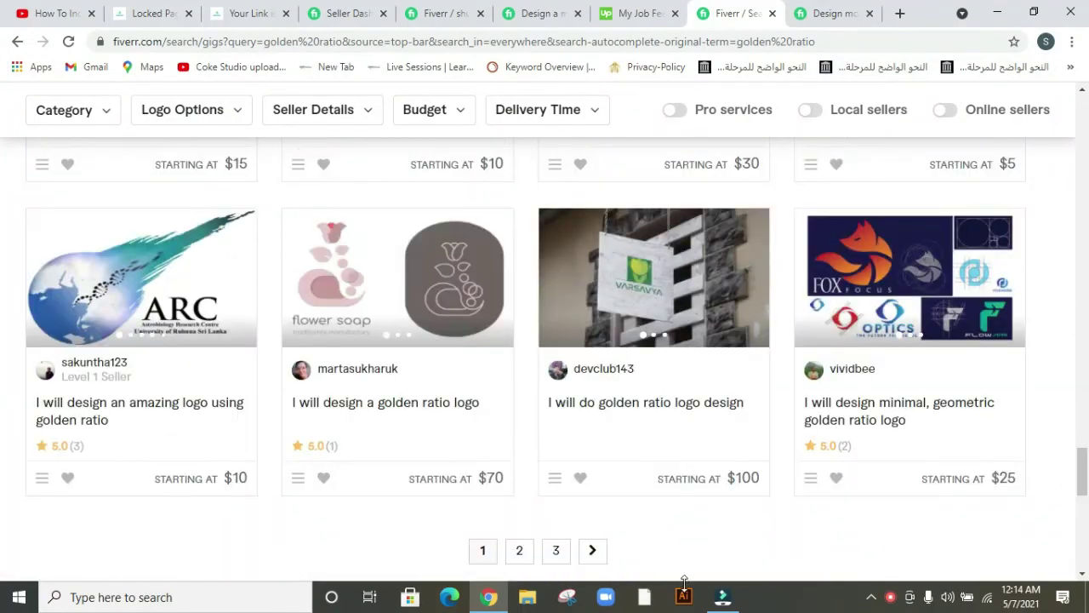
pyautogui.click(528, 552)
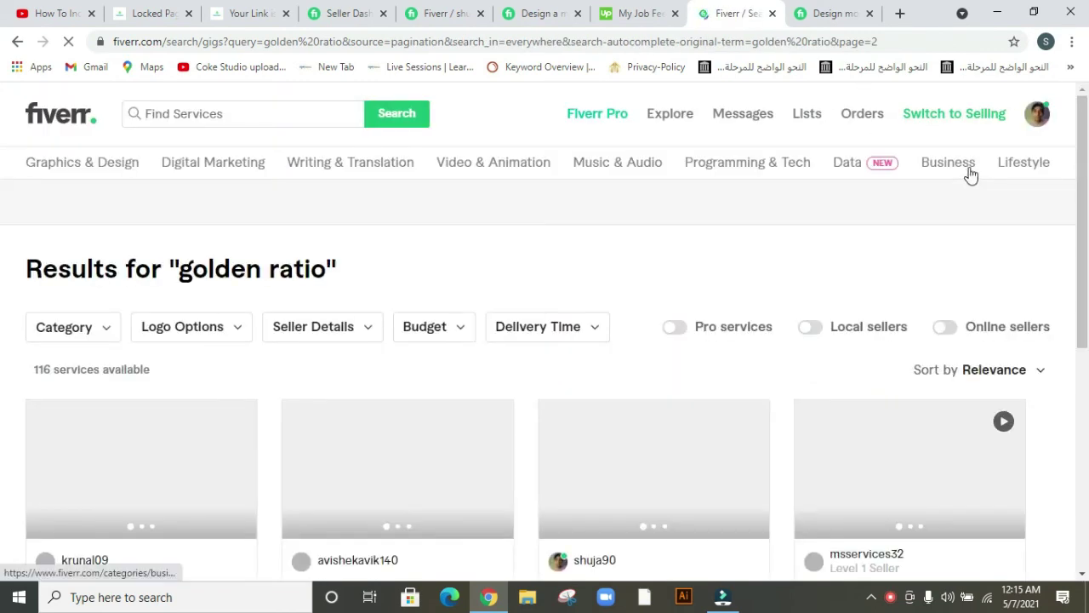
pyautogui.moveTo(1083, 150); pyautogui.dragTo(1085, 243)
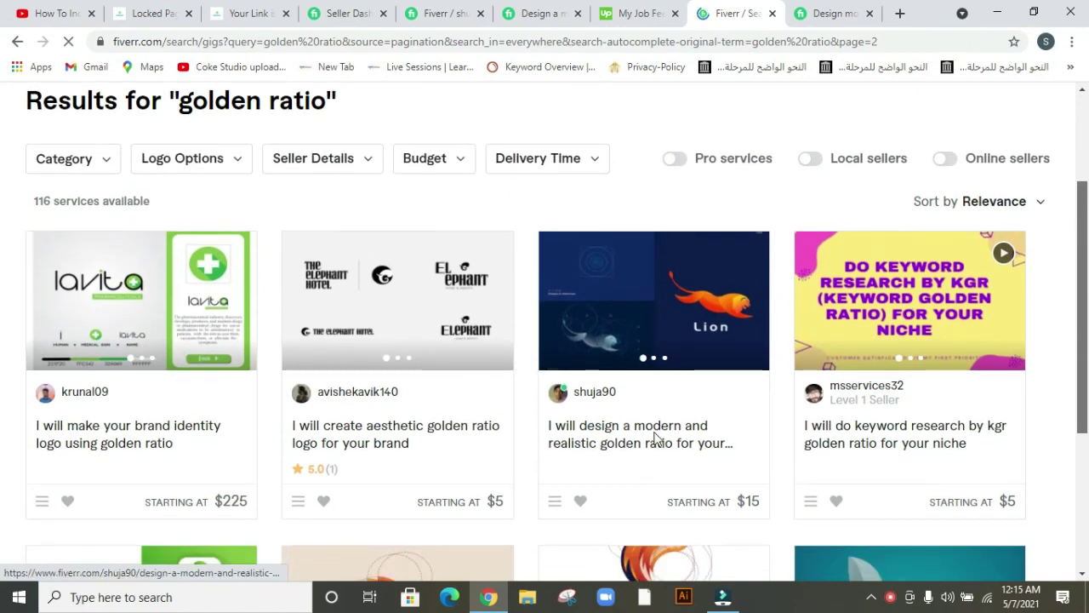
# Open the gig "I will design a modern and realistic golden ratio for your project" from the results and review its gallery, description and Basic package.
pyautogui.click(653, 433)
pyautogui.click(659, 10)
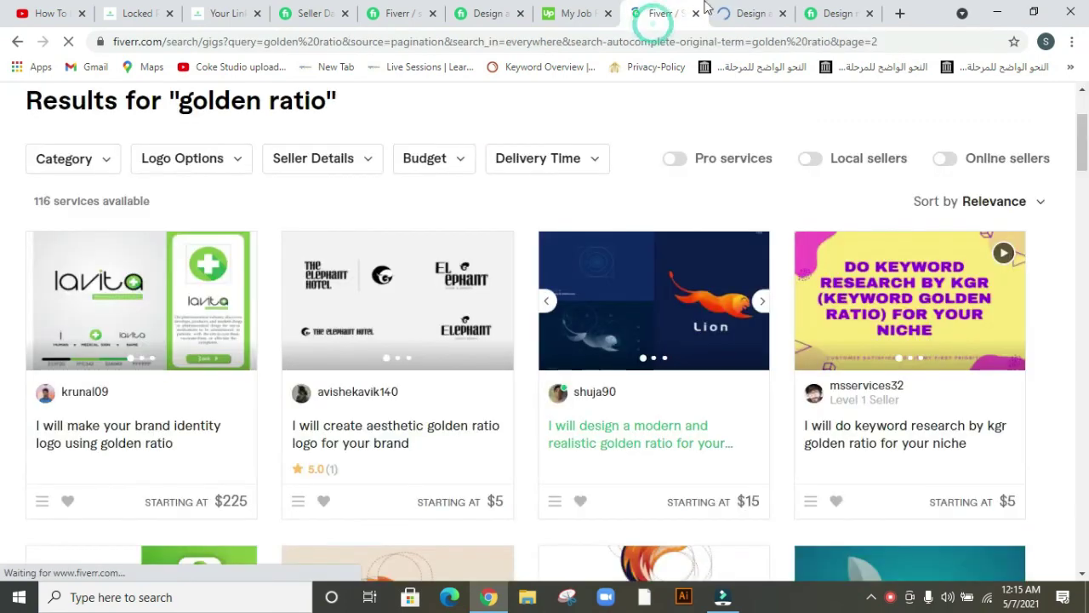
pyautogui.click(741, 17)
pyautogui.click(678, 7)
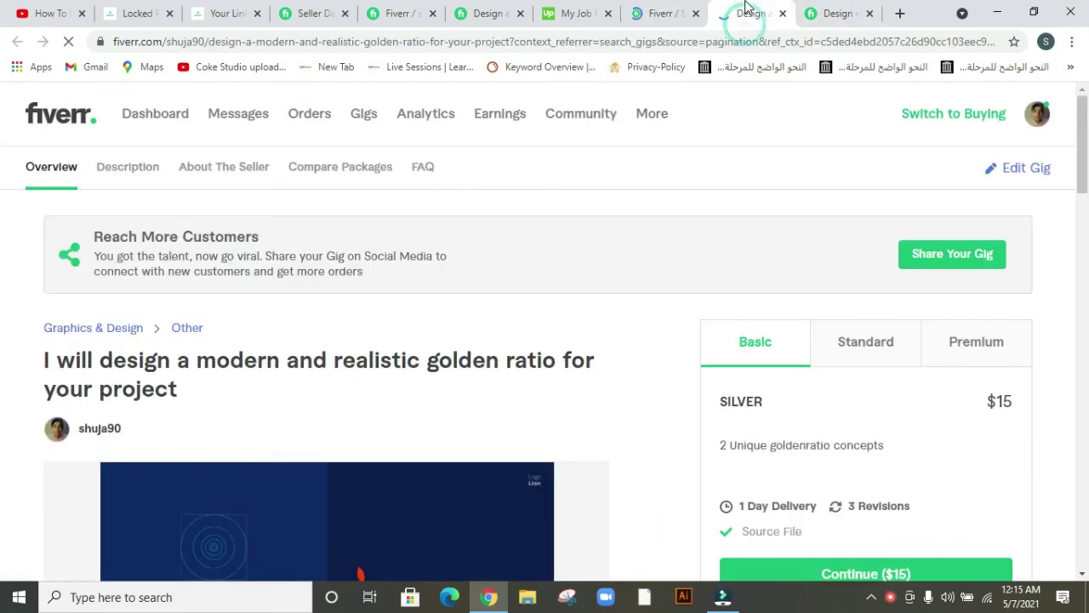
pyautogui.click(745, 8)
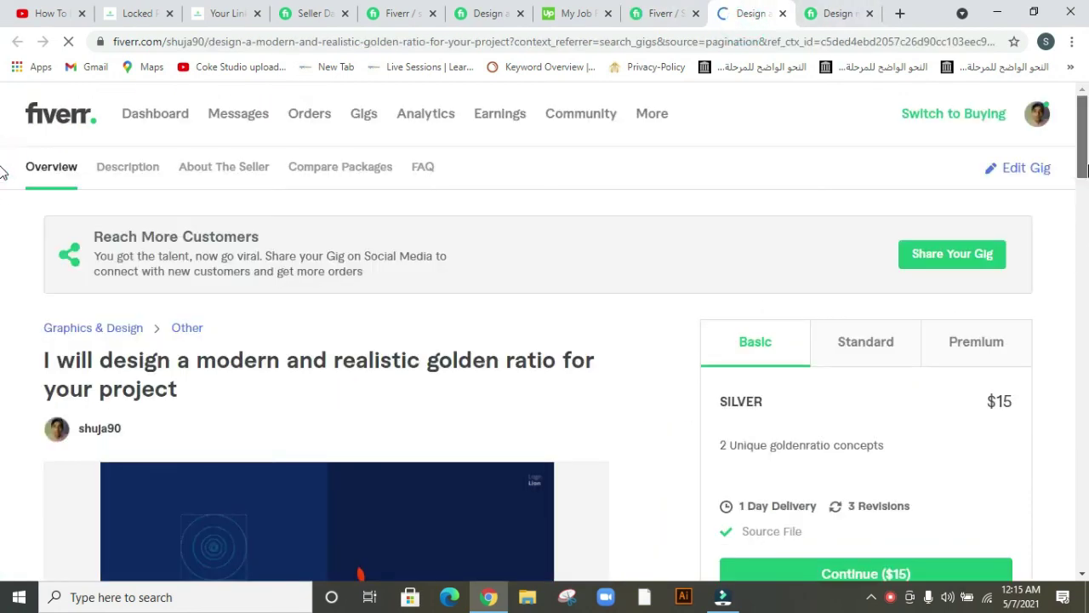
pyautogui.scroll(-2, 1082, 221)
pyautogui.moveTo(1083, 245); pyautogui.dragTo(1079, 283)
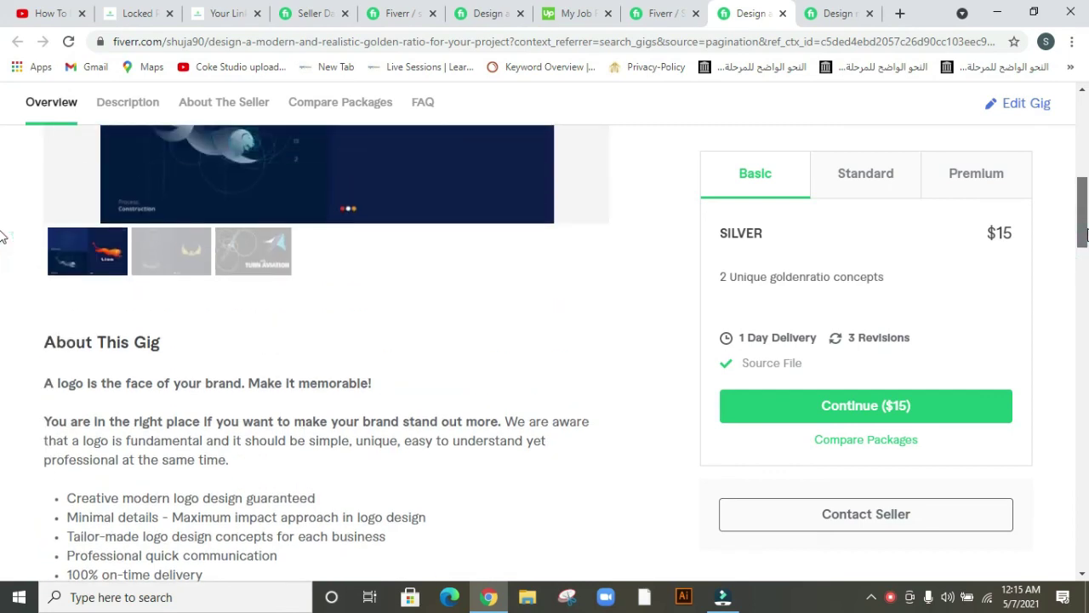
pyautogui.moveTo(1085, 249); pyautogui.dragTo(1049, 173)
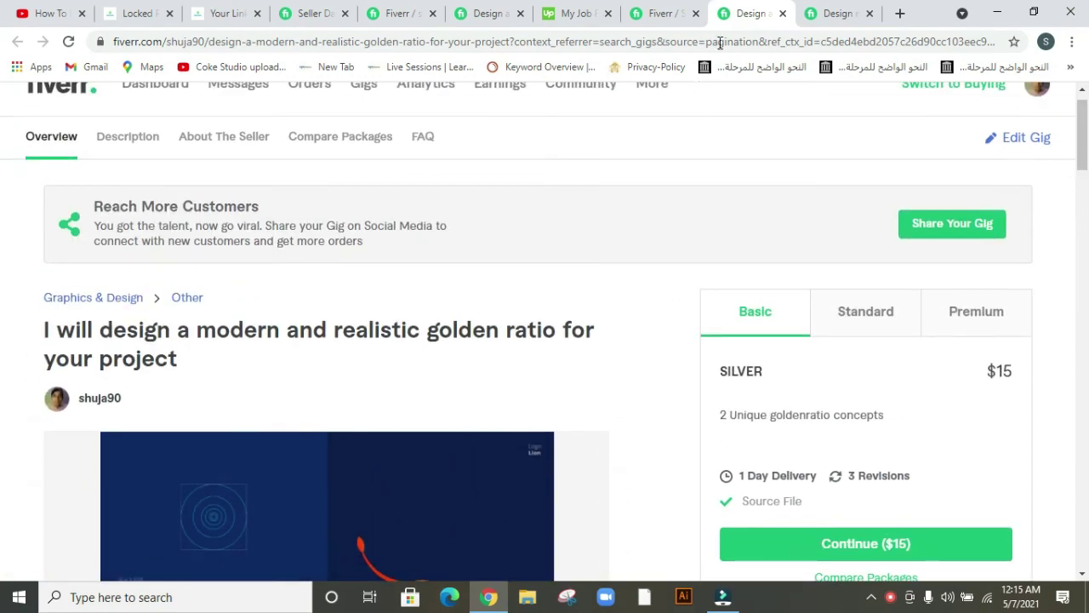